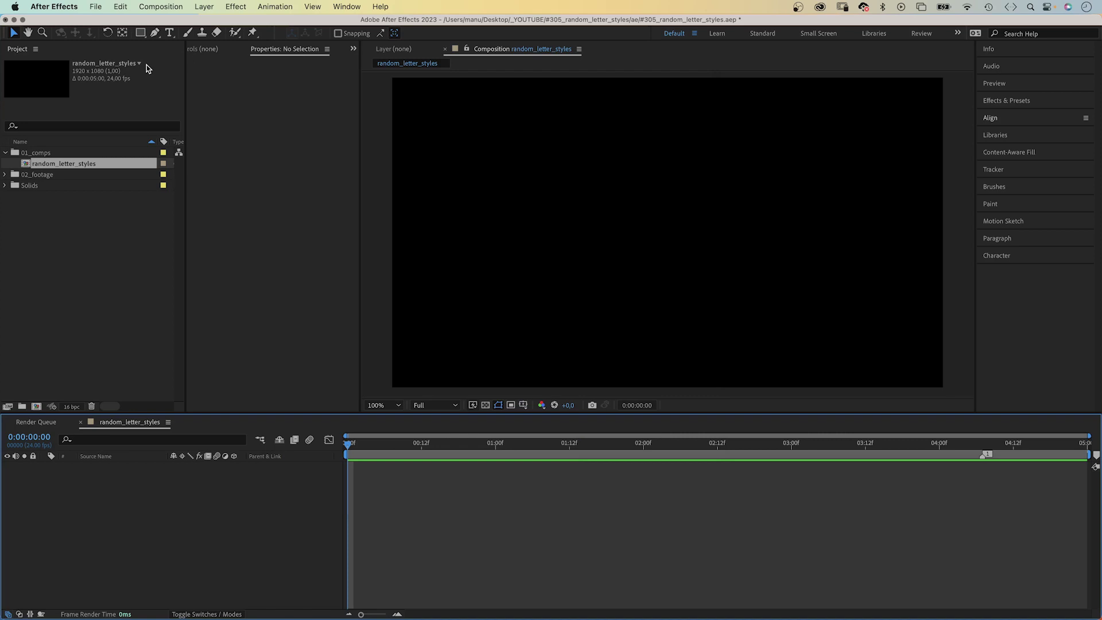
Create a 'random fonts' text layer in the composition and set its size to 120 px
left_click(170, 33)
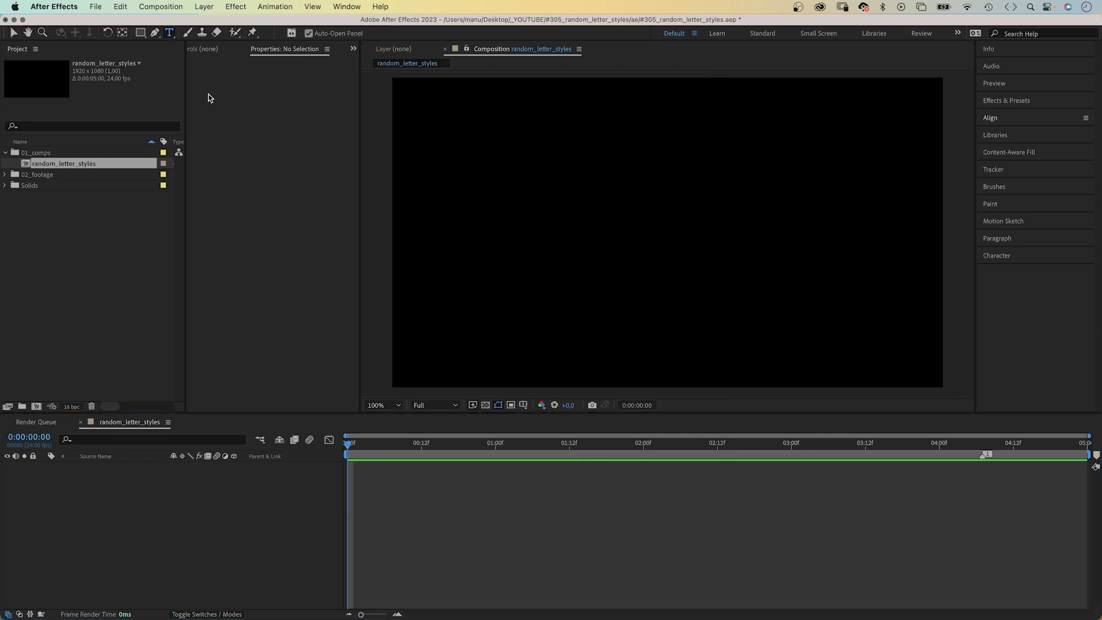
left_click(514, 238)
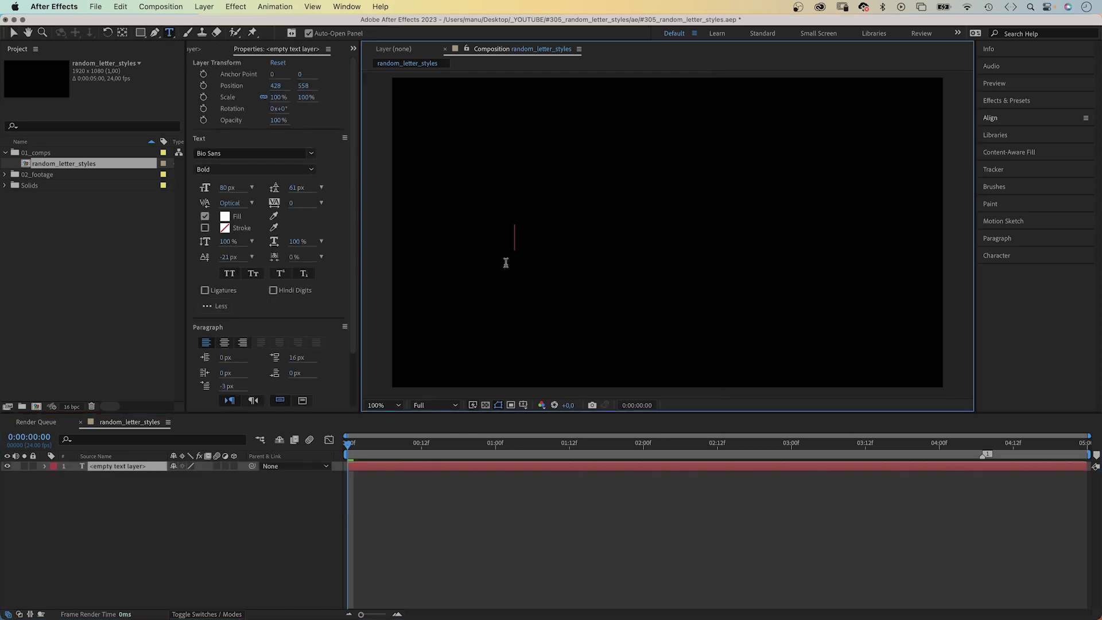
type("random fon")
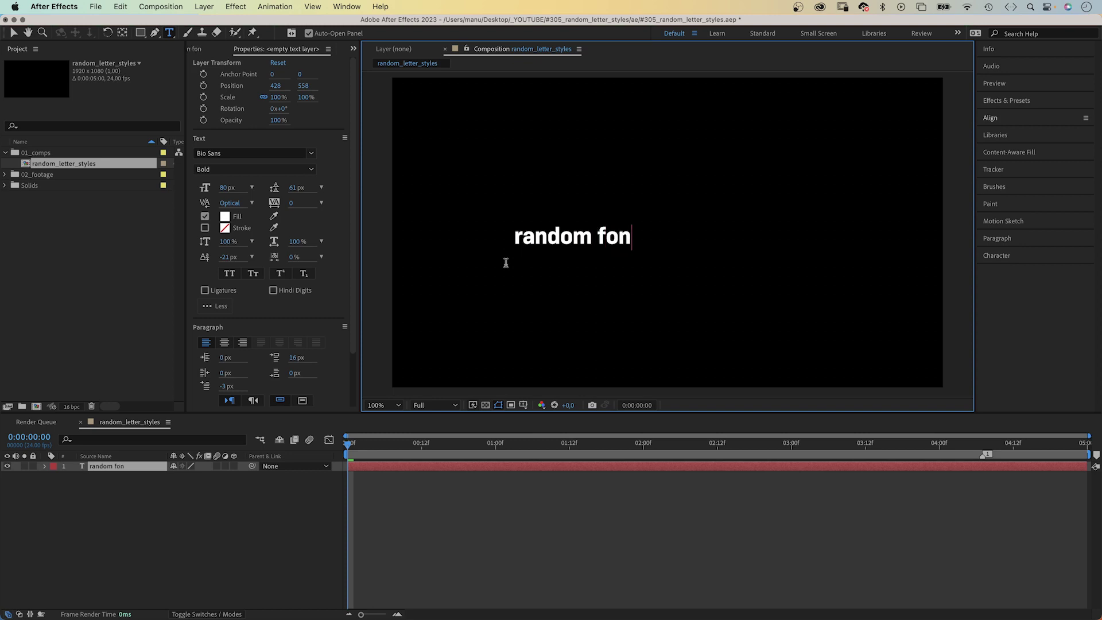
type("ts")
left_click(16, 35)
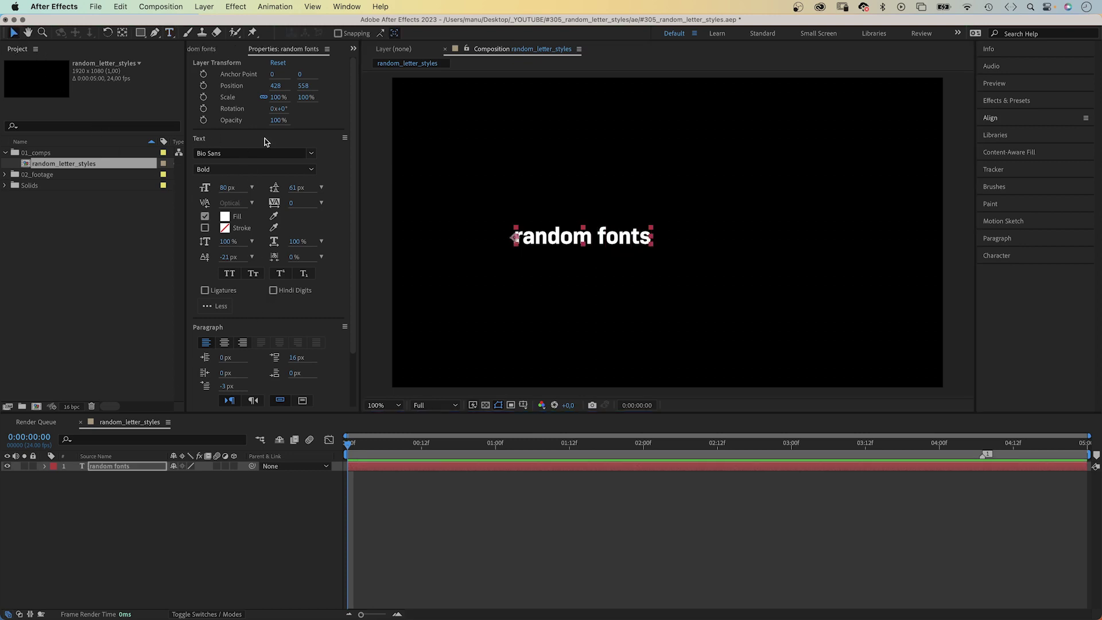
left_click(225, 190)
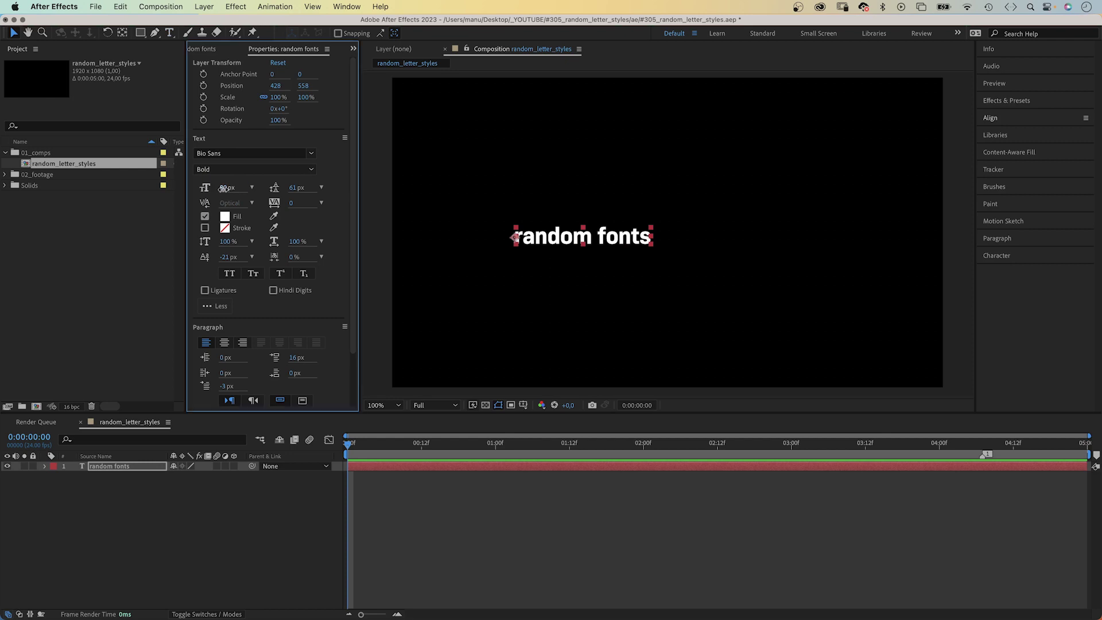
type("120")
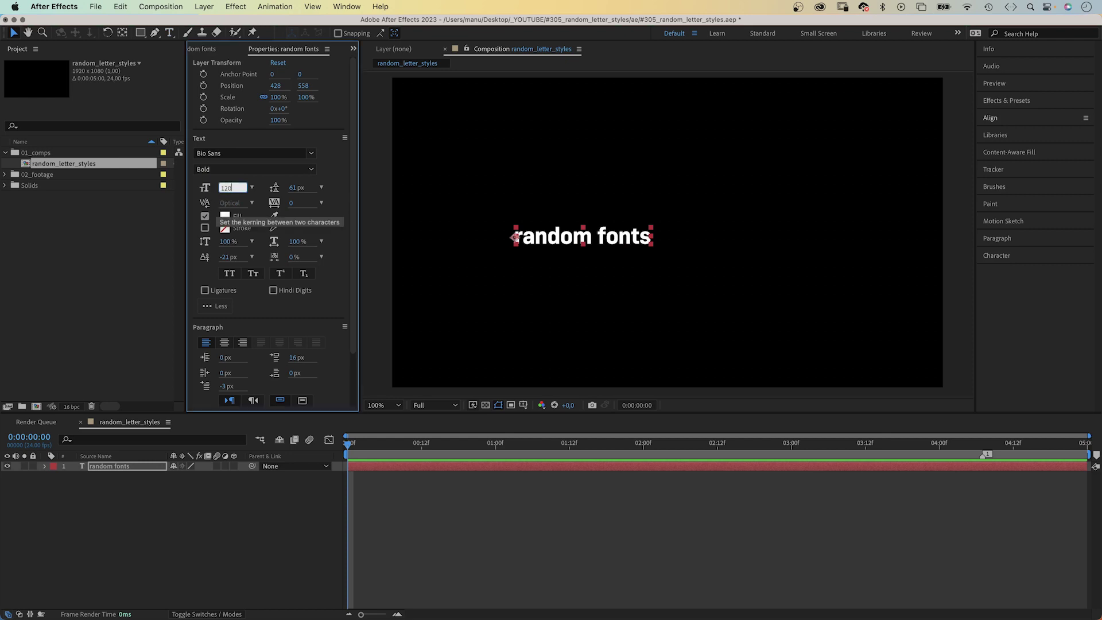
key("Return")
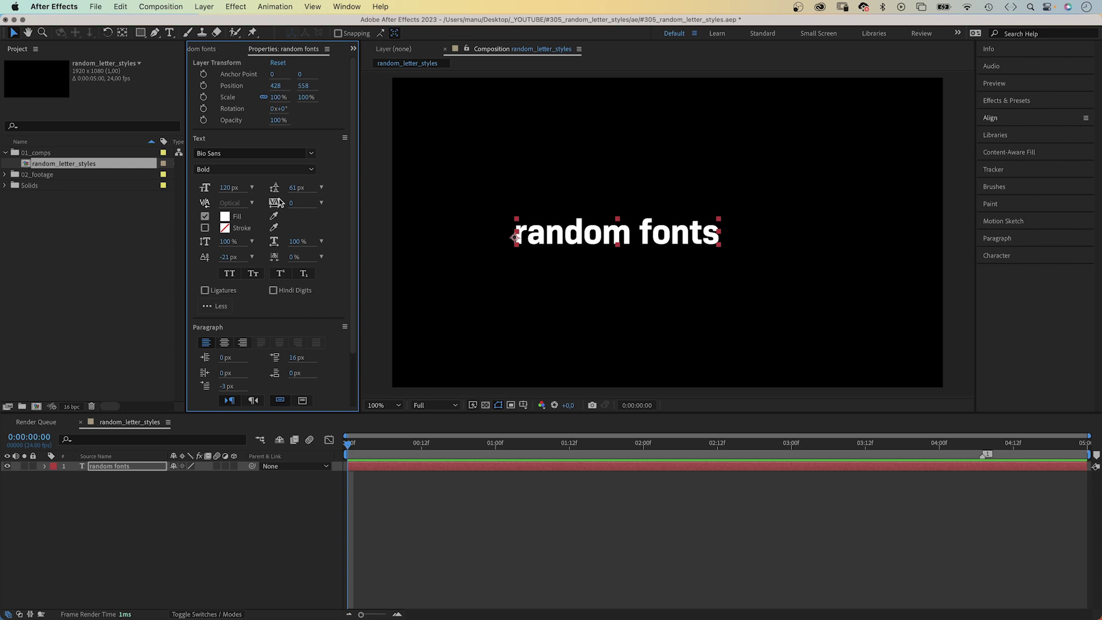
Set tracking to 265, give the text a pink fill, and enable All Caps
left_click(291, 204)
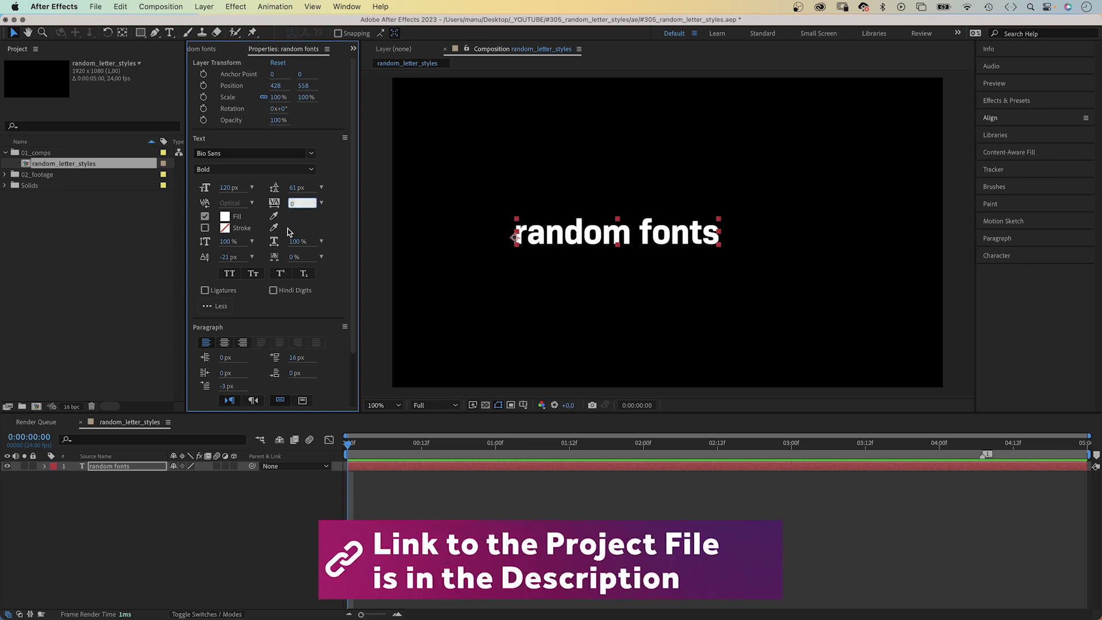
type("20265")
key("Return")
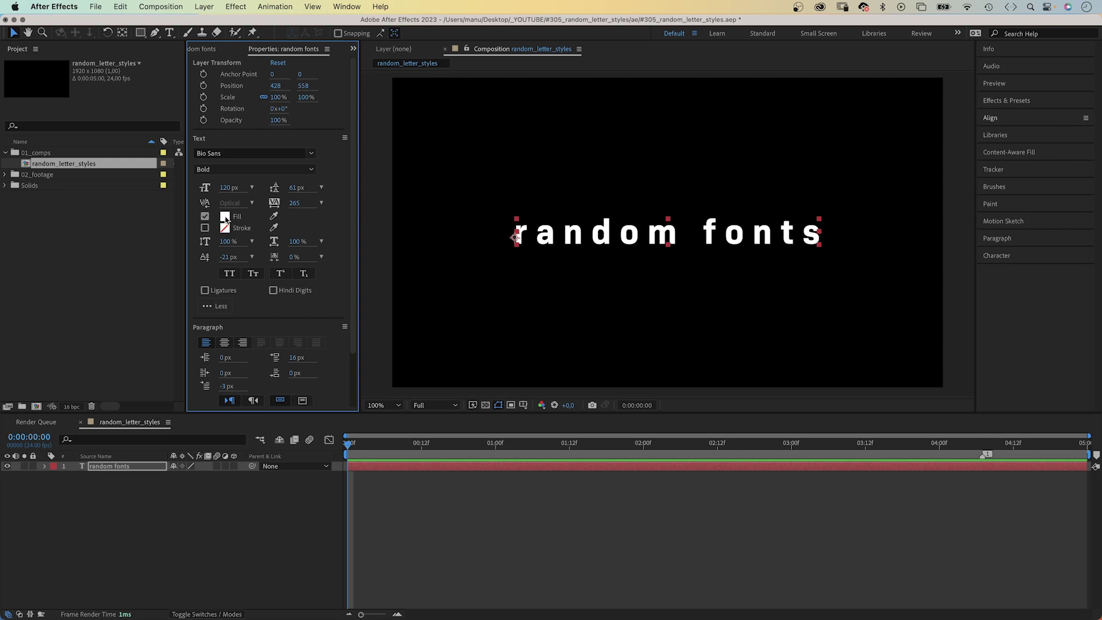
left_click(225, 218)
left_click(468, 322)
left_click_drag(467, 322, 459, 340)
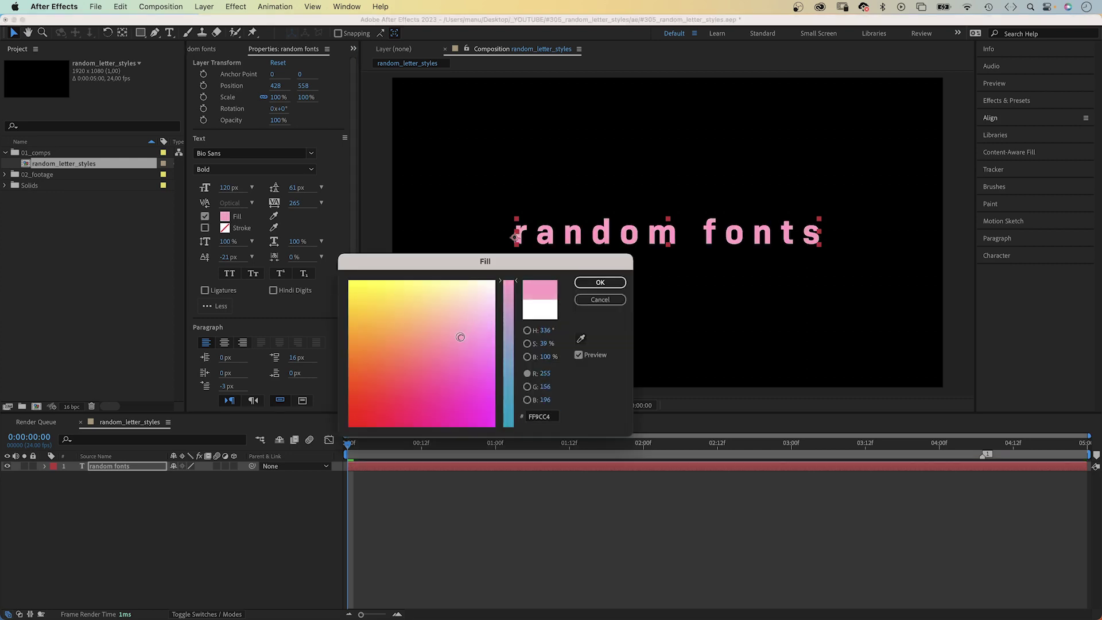
left_click(594, 283)
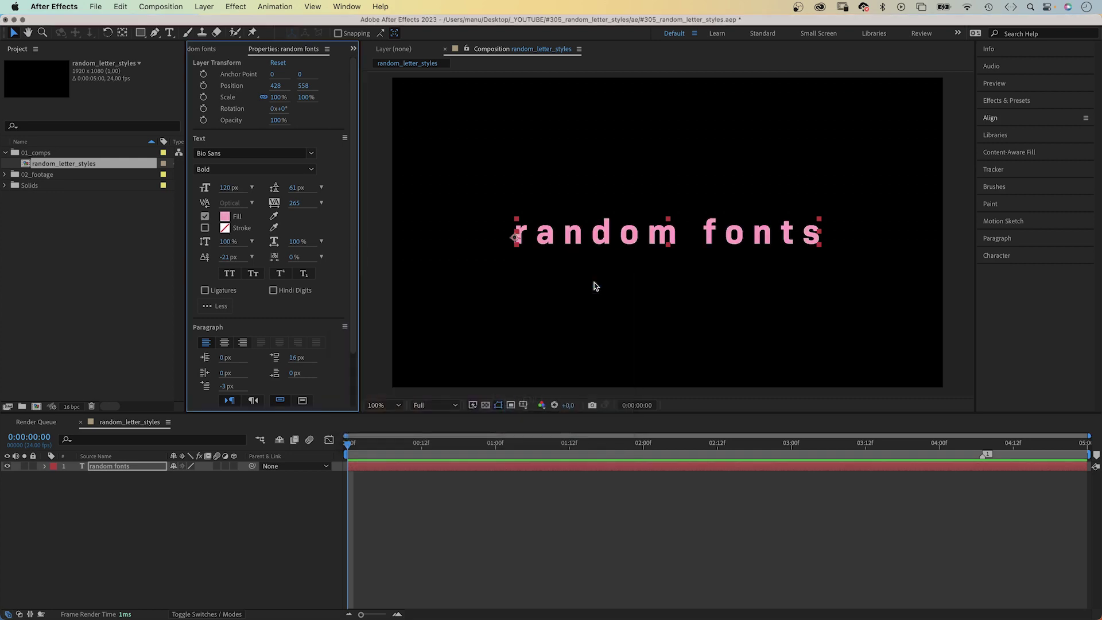
left_click(228, 276)
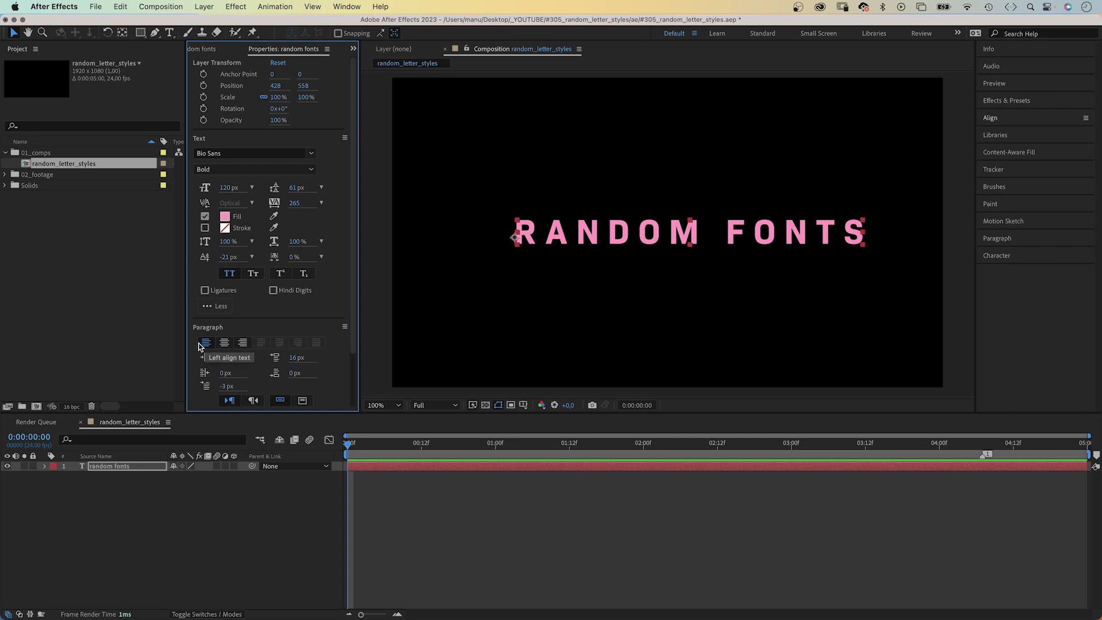
Centre the text horizontally and vertically in the composition with the Align panel
left_click(990, 118)
left_click(1006, 147)
left_click(1066, 146)
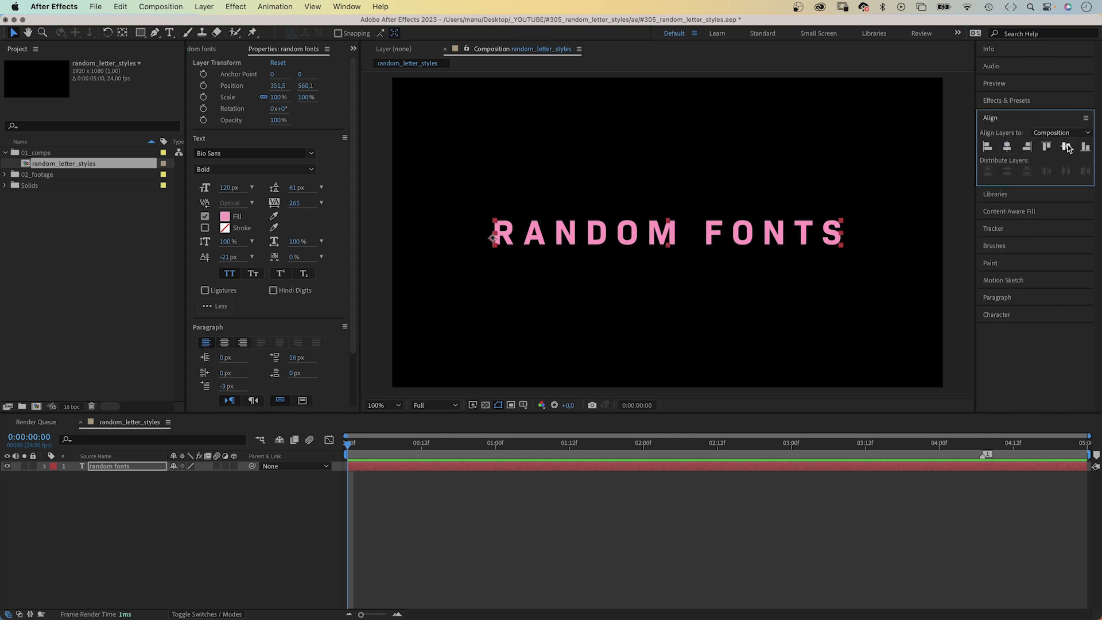
Turn on rulers from the grid and guide options menu
left_click(523, 406)
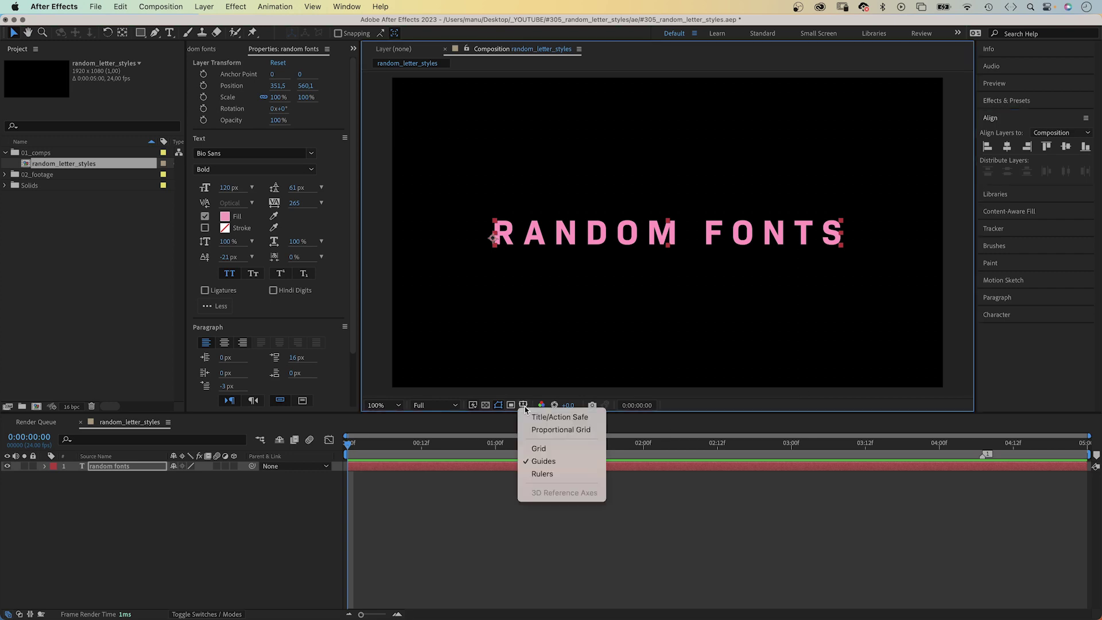
left_click(554, 476)
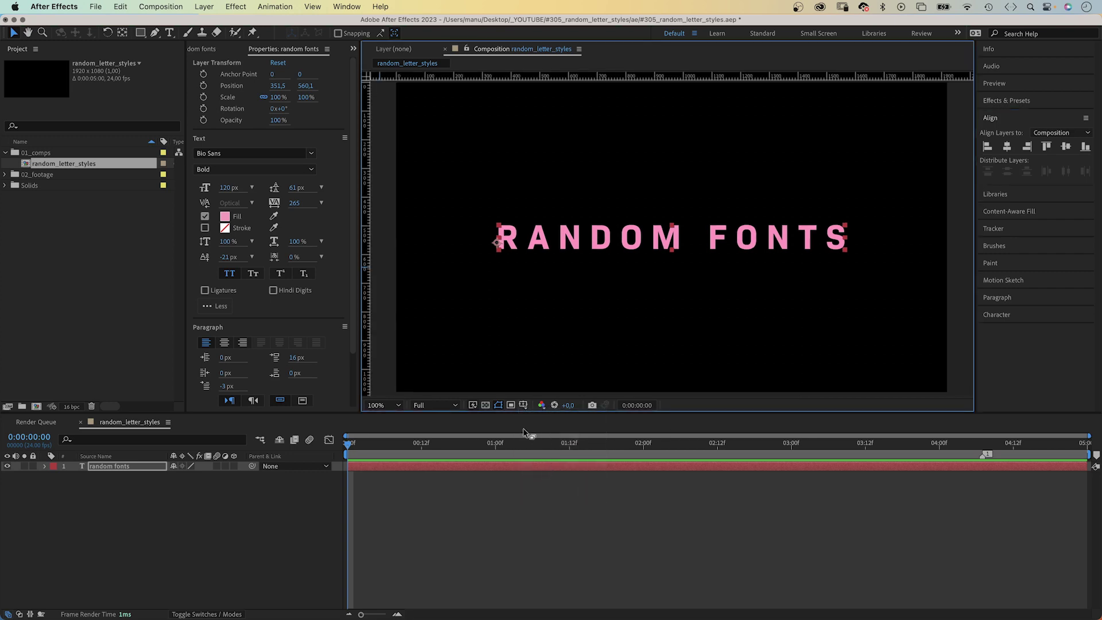
left_click(524, 406)
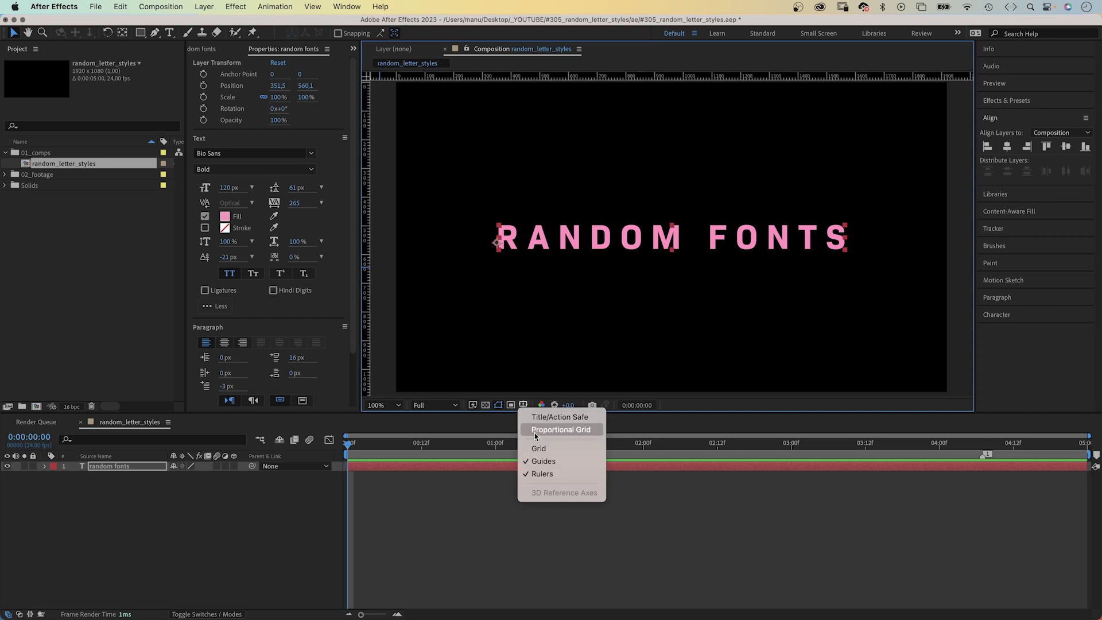
left_click(515, 392)
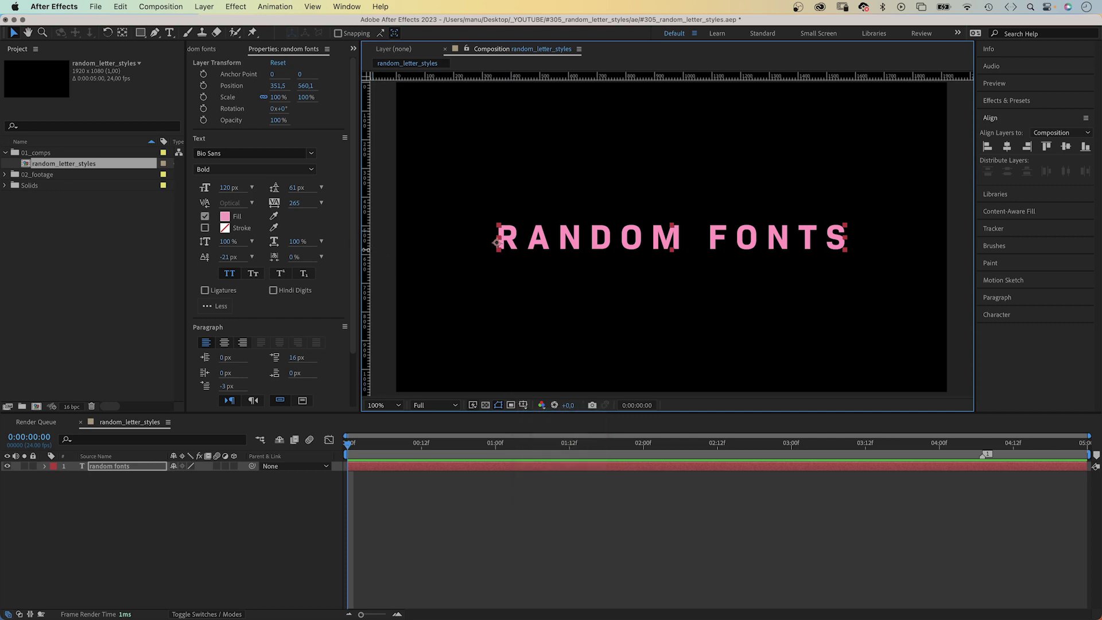
Drag vertical guides at the text's left edge and between the RANDOM letters
left_click_drag(368, 251, 492, 251)
left_click_drag(373, 274, 522, 271)
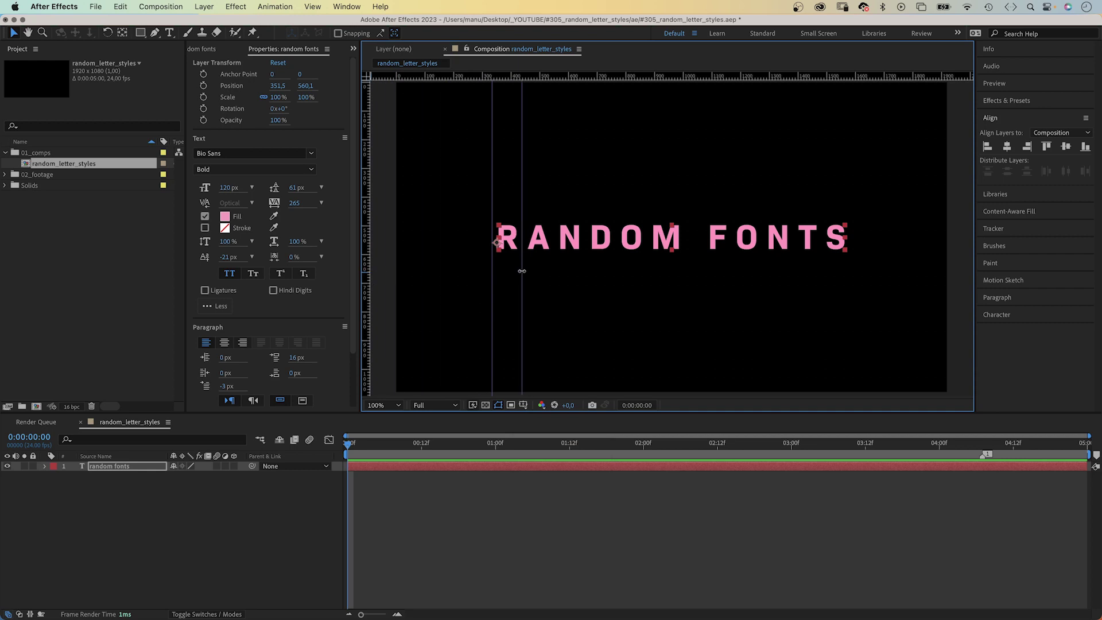
left_click_drag(371, 283, 552, 291)
mouse_move(376, 302)
left_mouse_down()
mouse_move(579, 288)
mouse_move(614, 298)
left_mouse_up()
left_click_drag(370, 324, 646, 303)
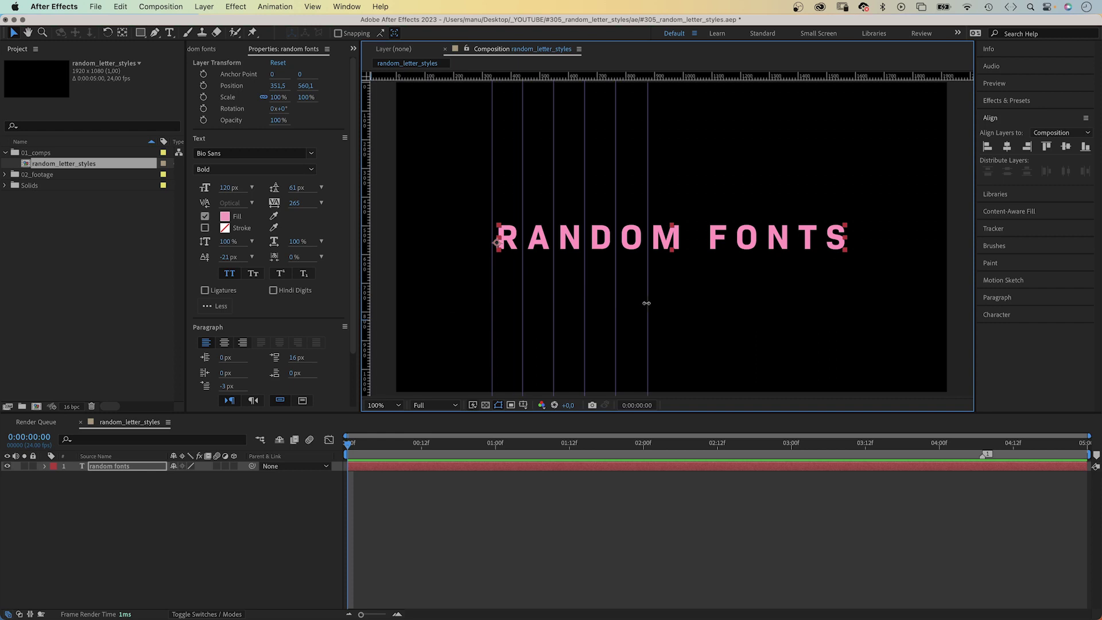
left_click_drag(370, 328, 683, 303)
left_click_drag(368, 336, 705, 293)
left_click_drag(368, 314, 732, 293)
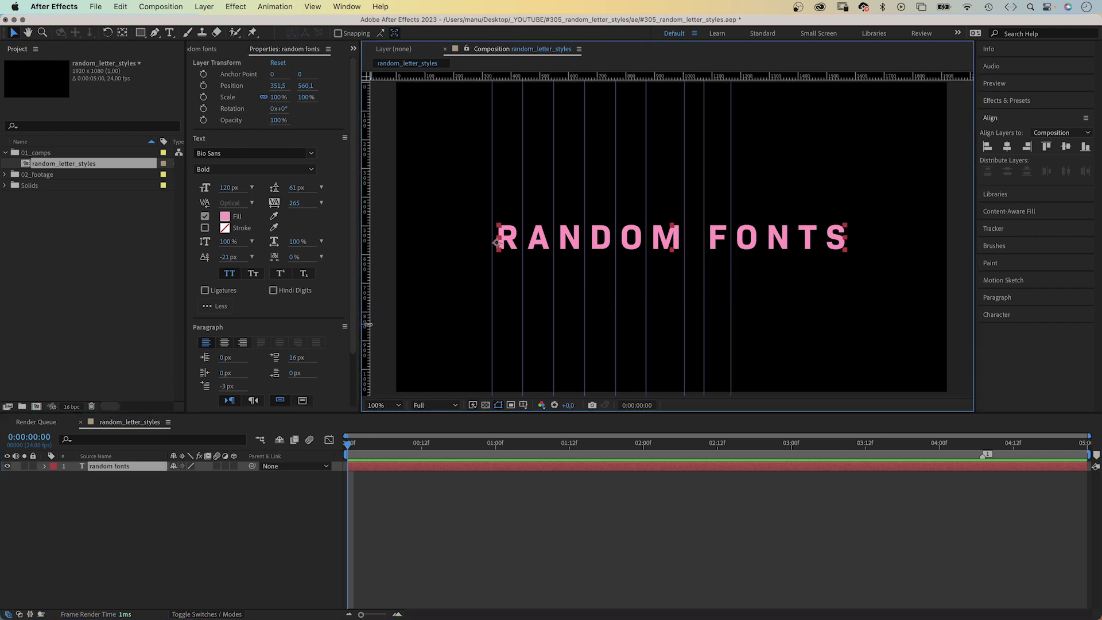
Add guides between the FONTS letters and at the text's right edge
left_click_drag(368, 324, 761, 293)
left_click_drag(379, 319, 793, 276)
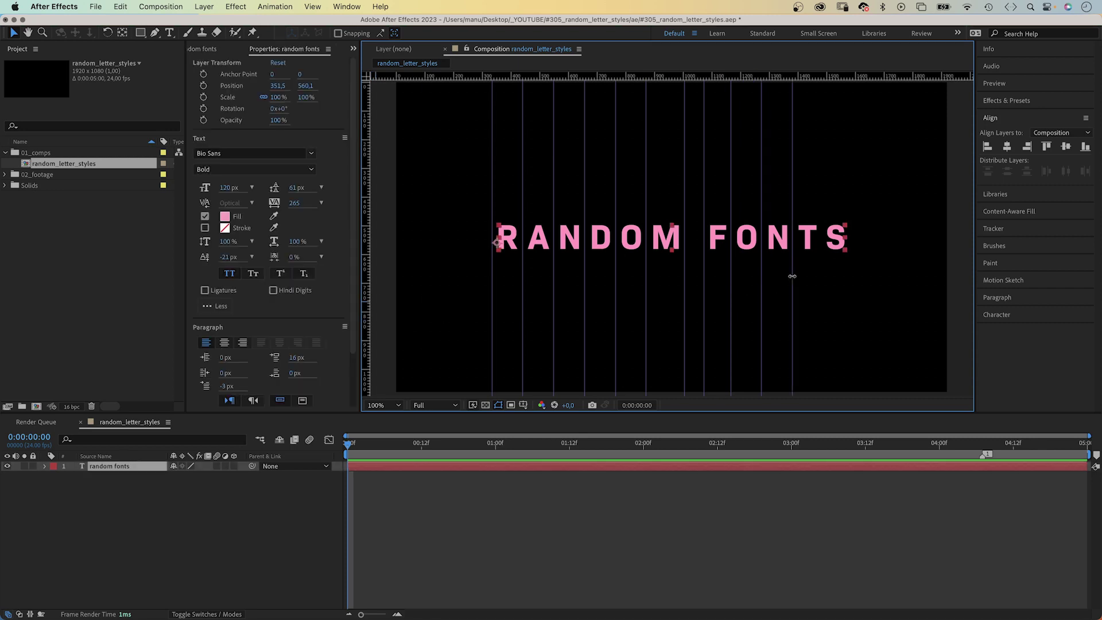
left_click_drag(377, 305, 822, 277)
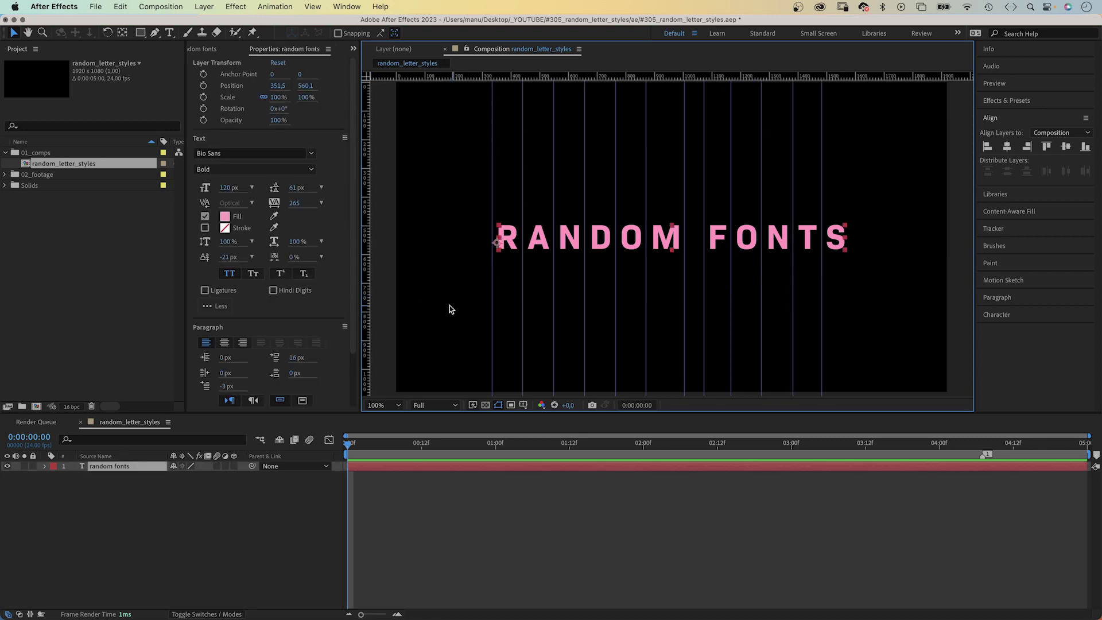
left_click_drag(370, 278, 851, 265)
Select the layer's Source Text property and move the current time to one second
left_click(45, 467)
left_click(55, 476)
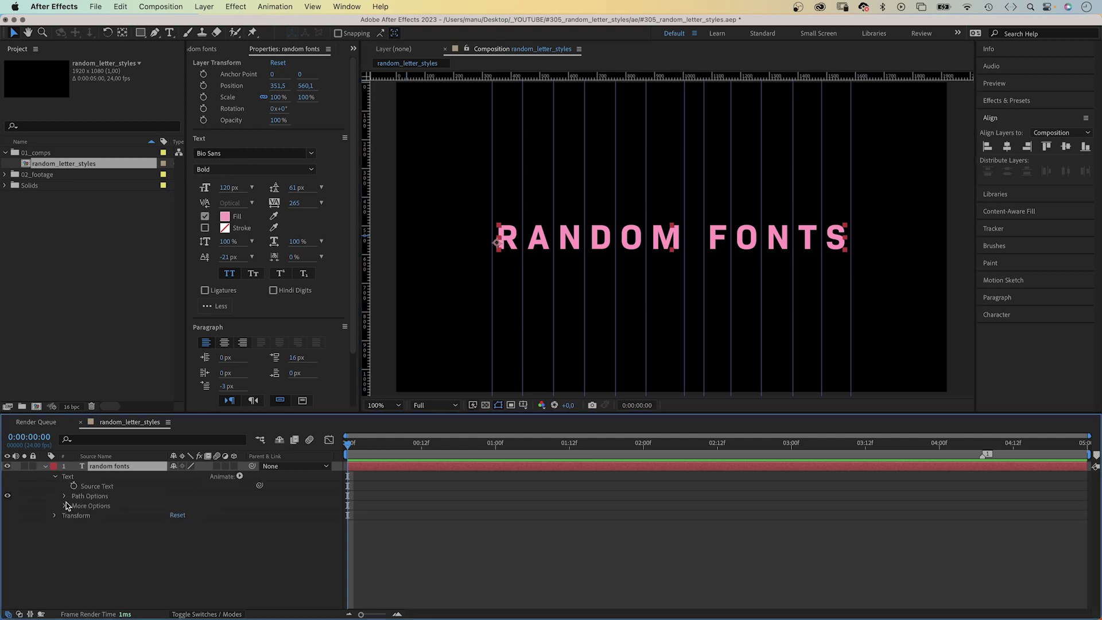
left_click(75, 488)
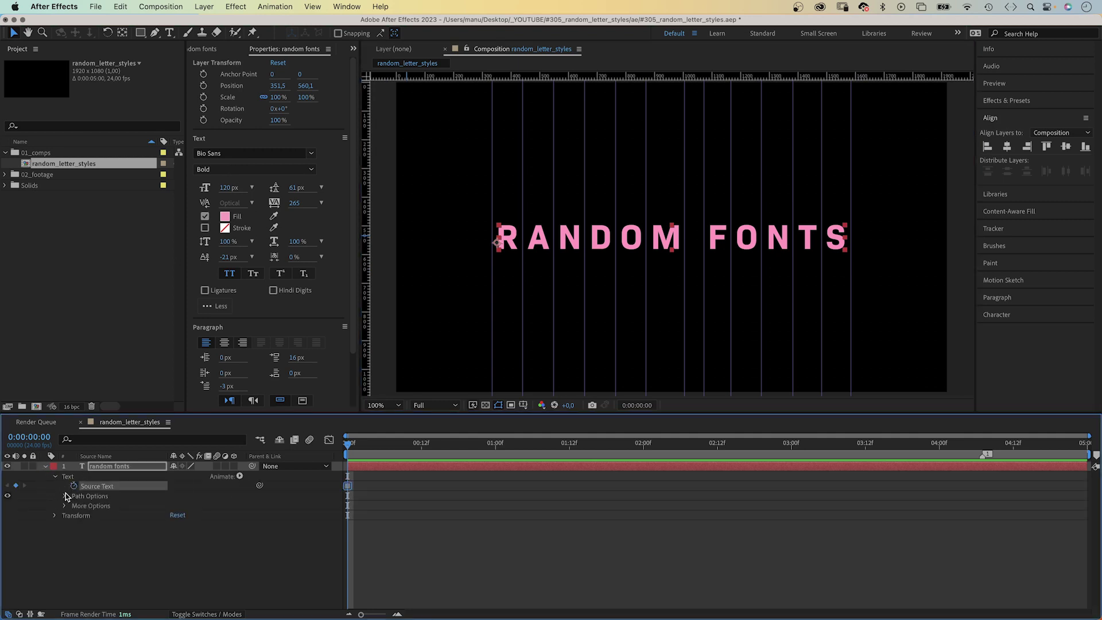
left_click(446, 443)
left_click_drag(446, 444, 495, 451)
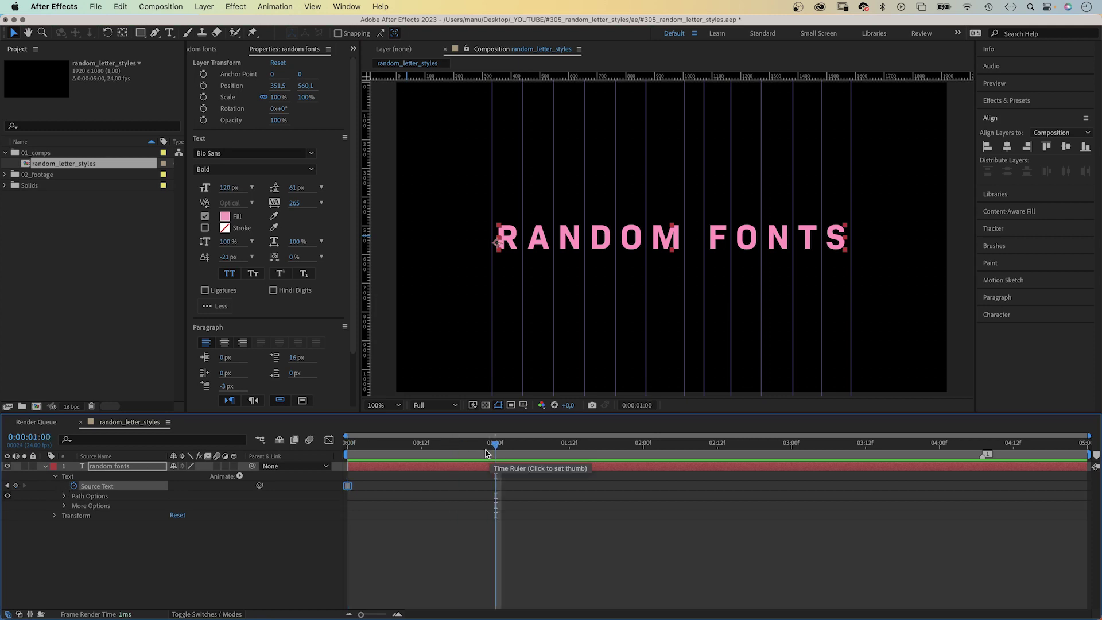
Set the text to Didoni URW D Regular with a yellow FFFF00 fill and tracking 198
left_click(234, 153)
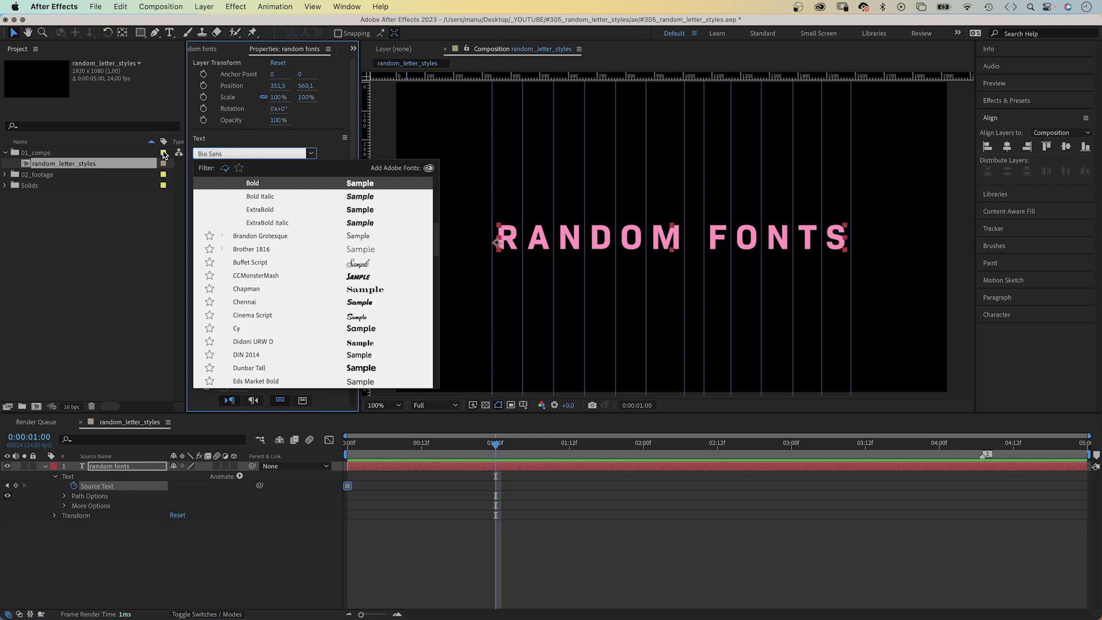
type("dido")
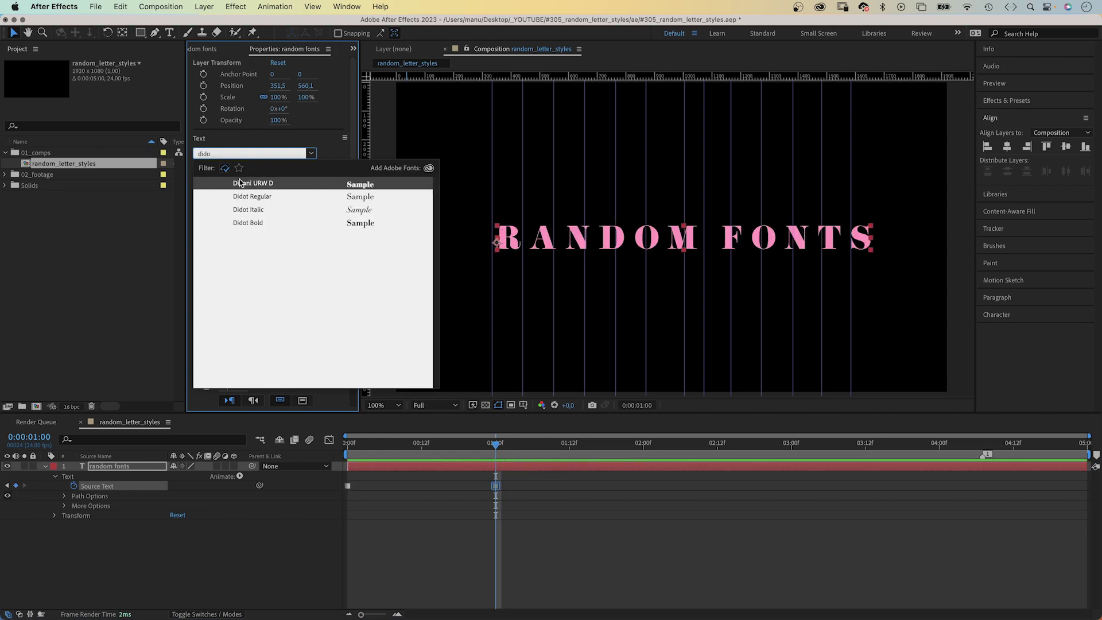
left_click(257, 184)
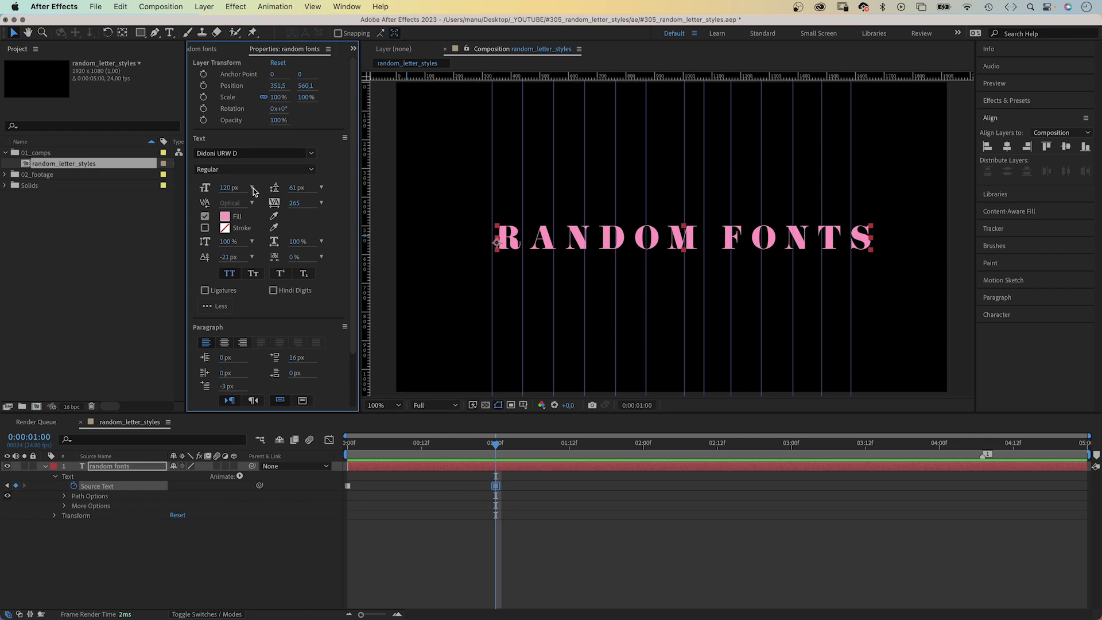
left_click(225, 218)
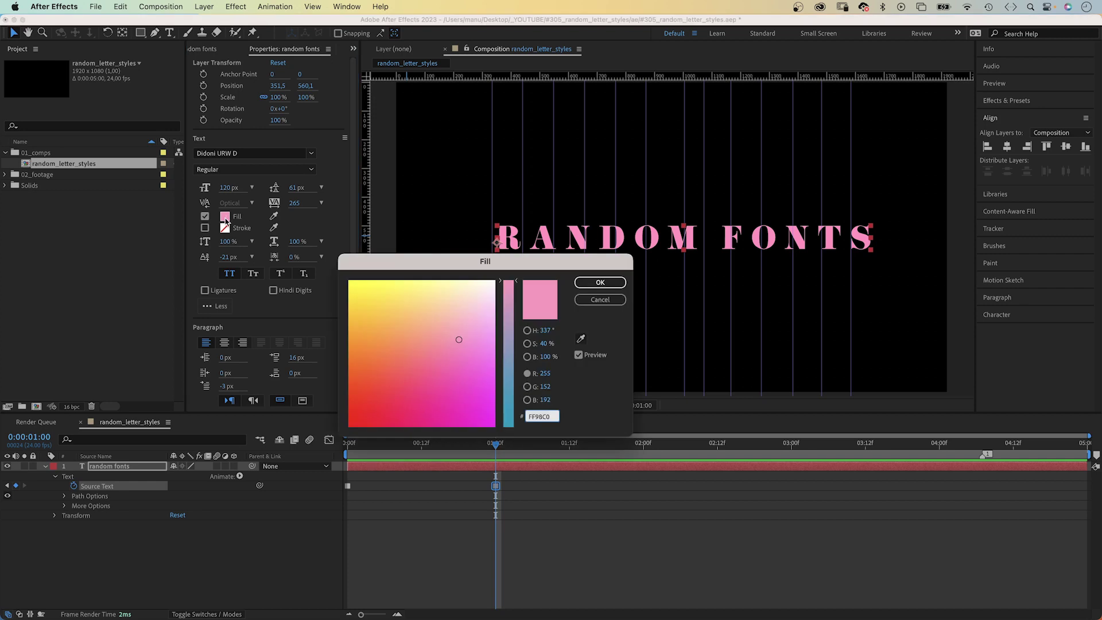
type("FFFF00")
key("Tab")
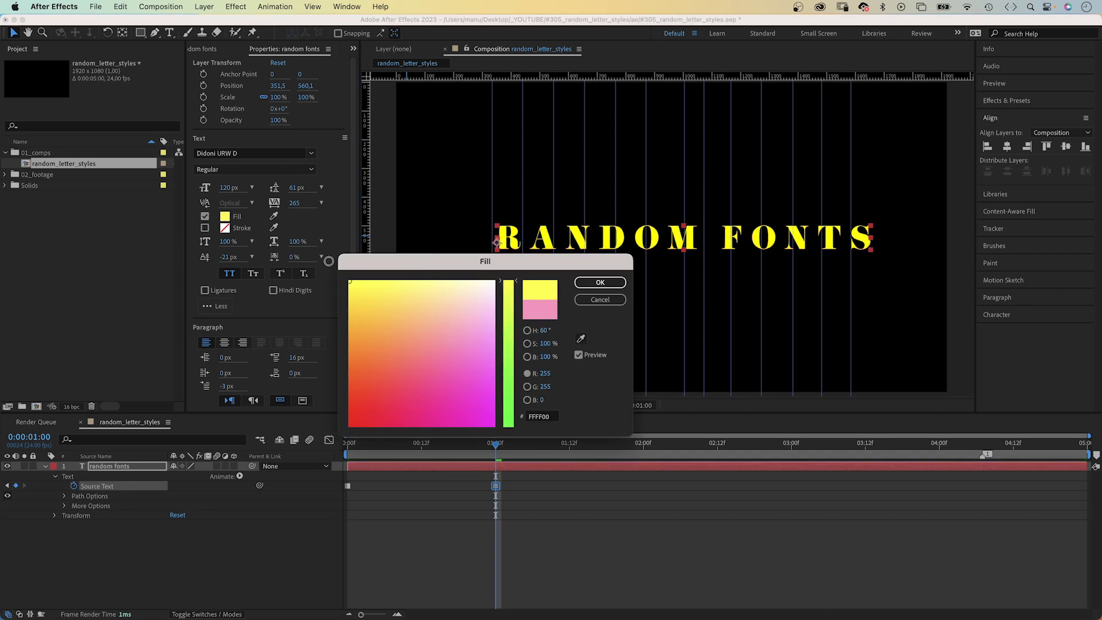
left_click(601, 283)
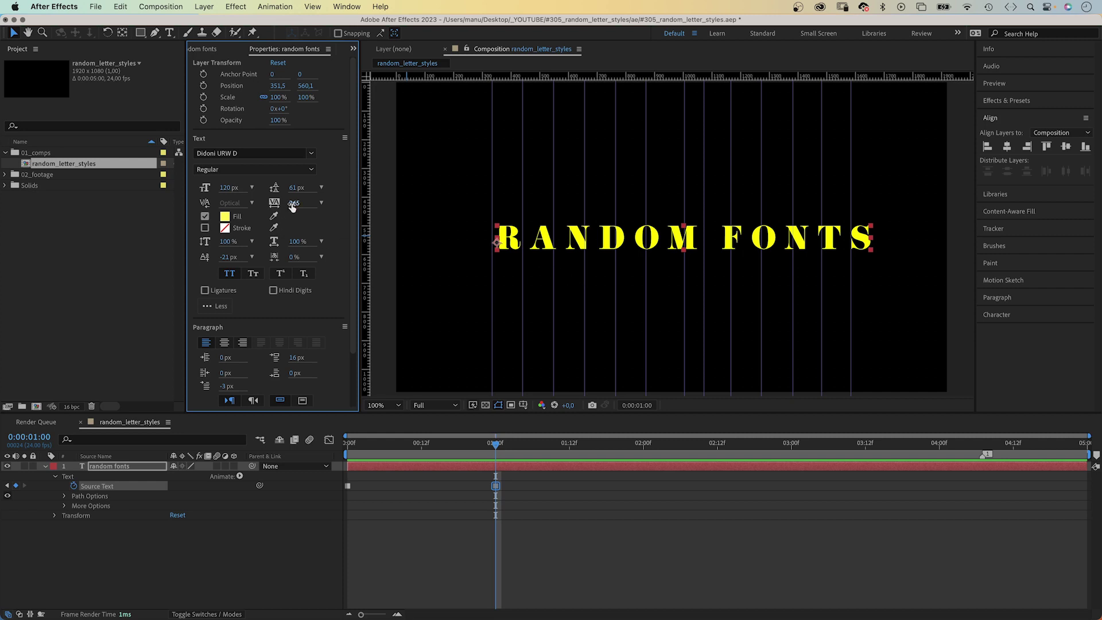
left_click_drag(294, 203, 252, 205)
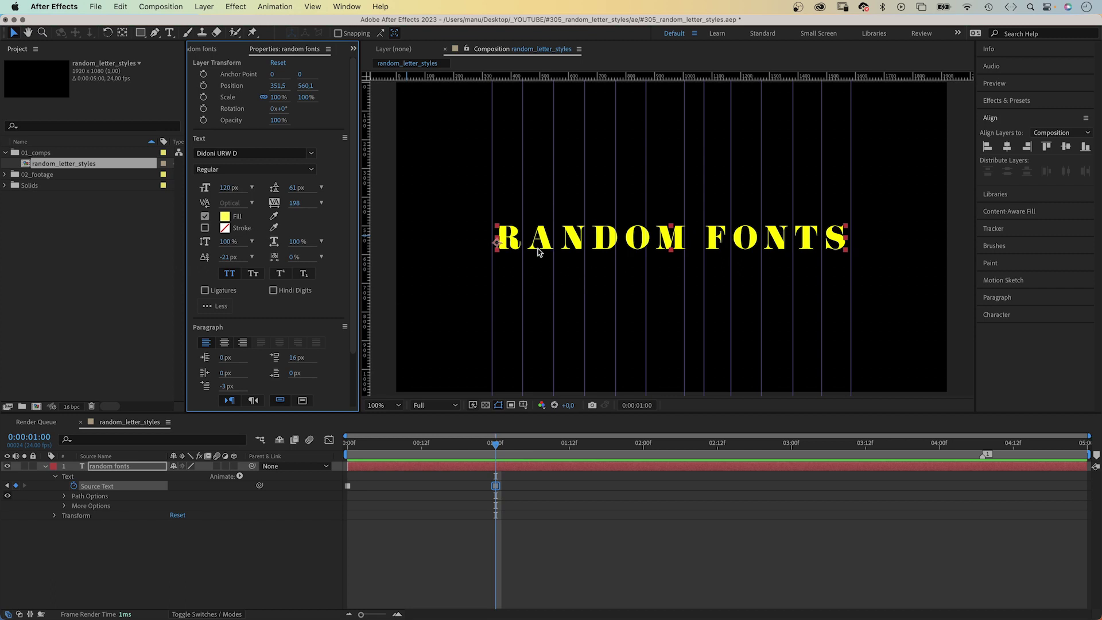
Kern the title, tightening the A–N gap three steps and widening the gap before FONTS
left_click(169, 33)
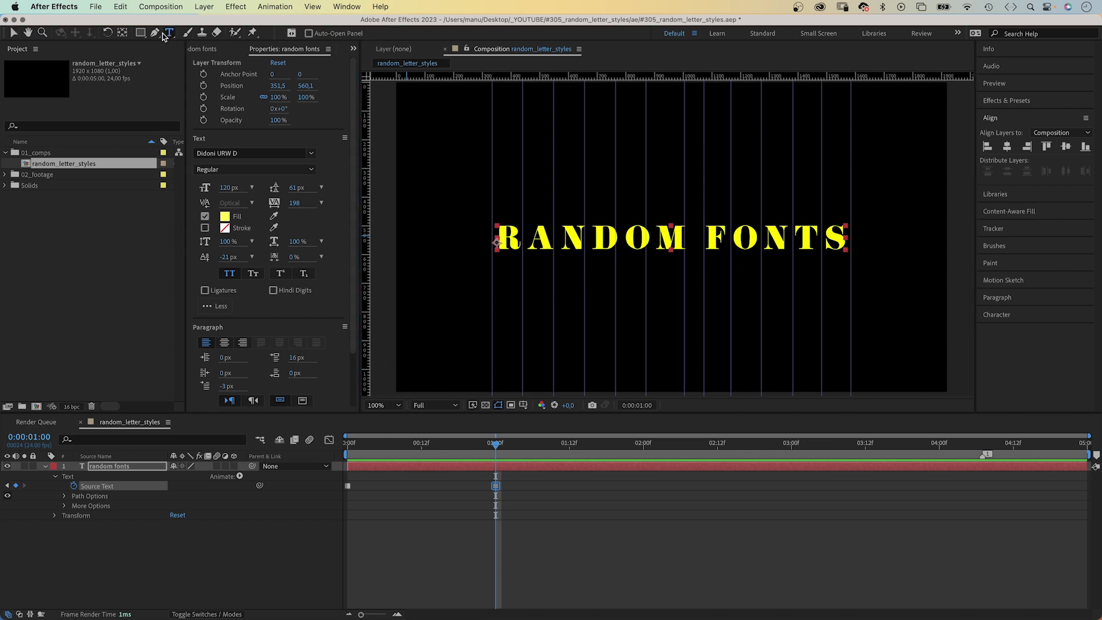
left_click(560, 240)
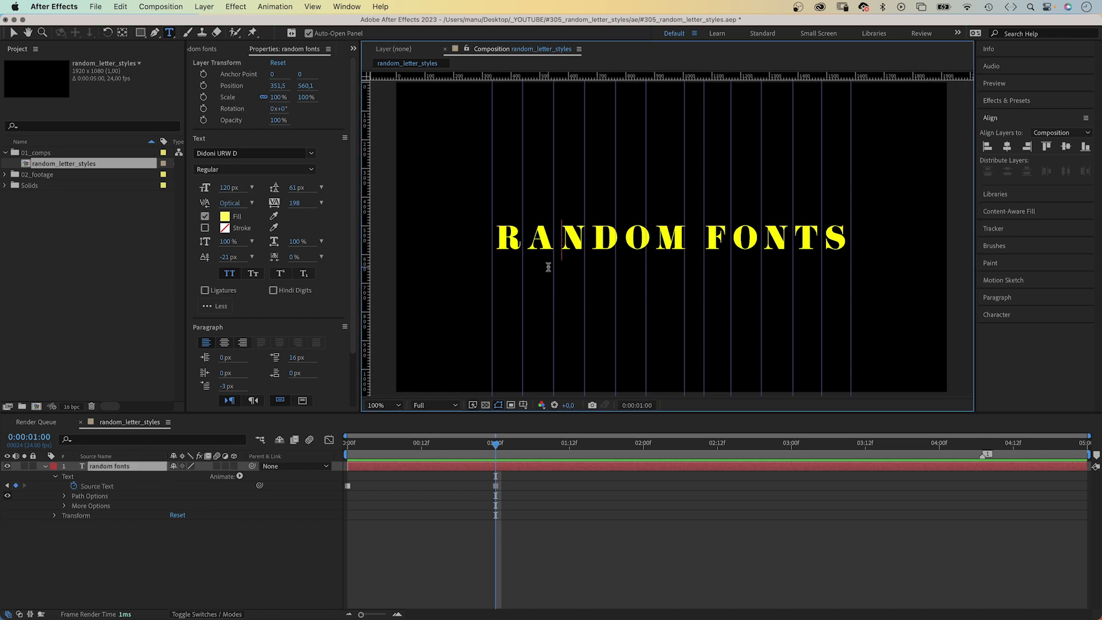
key("alt+Left")
key("alt+Left")
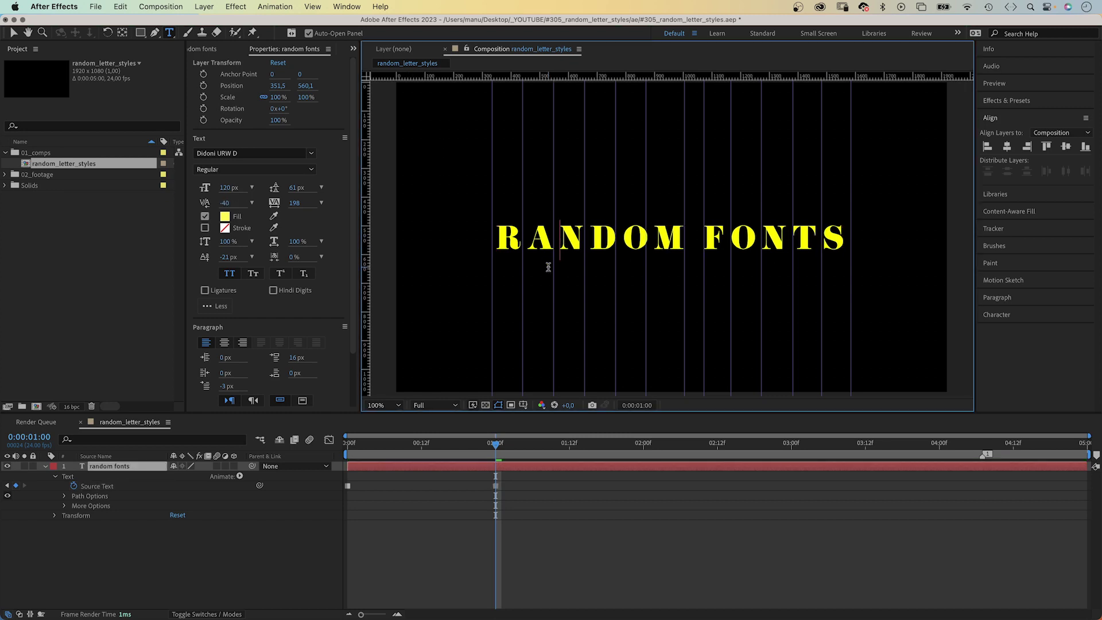
key("alt+Left")
key("alt+Left")
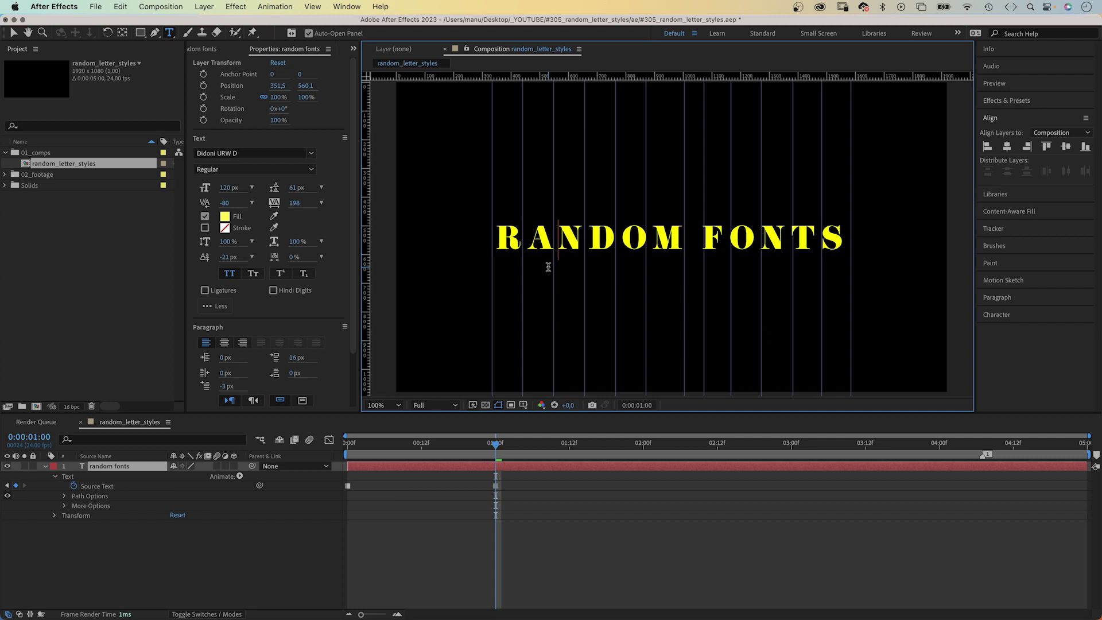
key("Right")
key("Right")
key("alt+Left")
key("alt+Left")
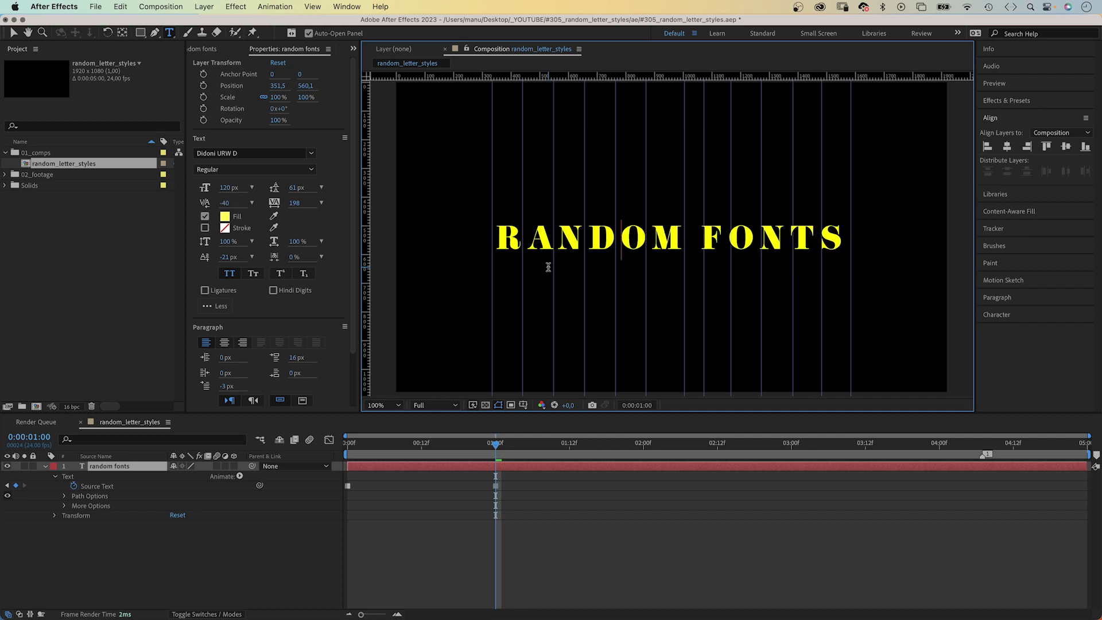
key("Right")
key("Right")
key("Right")
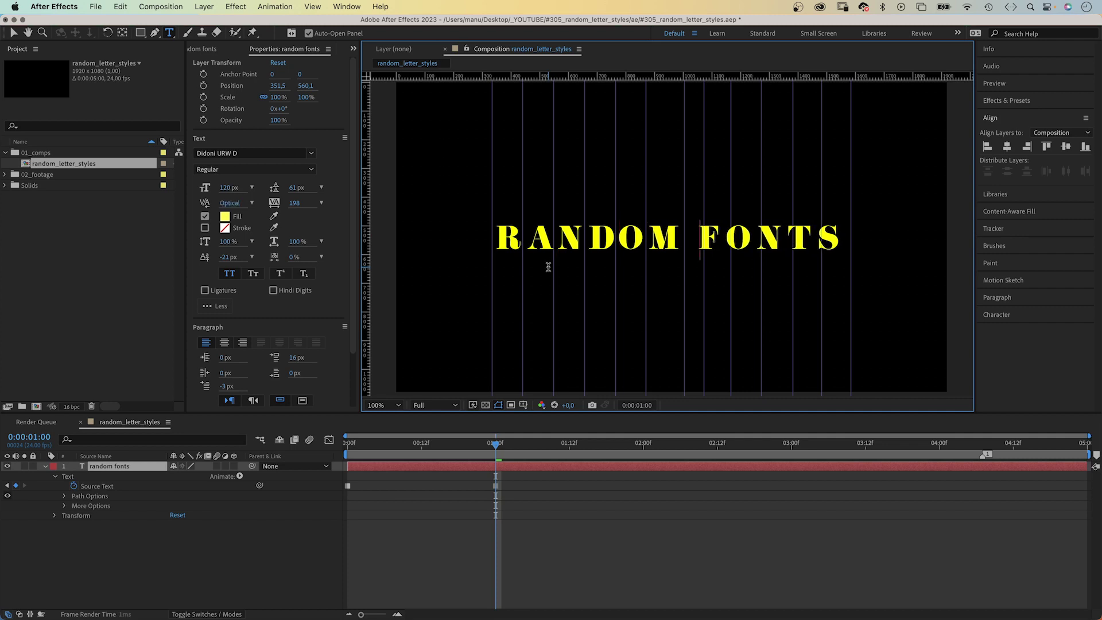
key("alt+Right")
key("alt+Right")
key("alt+Right")
key("alt+Right")
key("alt+Right")
key("alt+Right")
key("alt+Right")
key("alt+Right")
key("alt+Right")
key("alt+Right")
key("alt+Right")
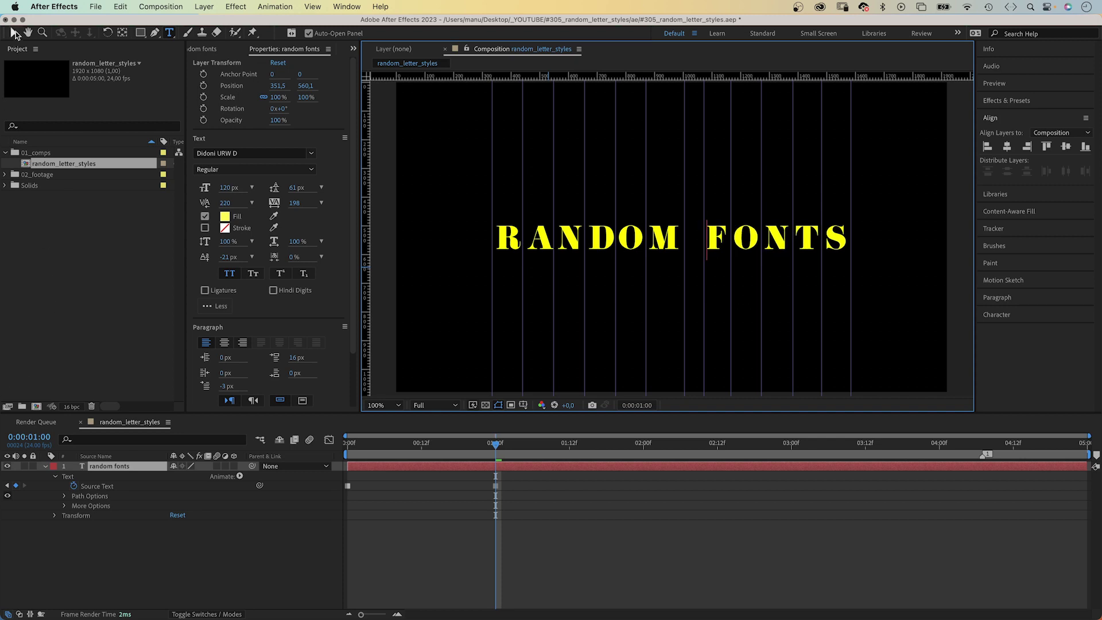
left_click(14, 33)
At two seconds, set the font to Fira Sans ExtraLight and widen tracking to 284
left_click_drag(632, 443, 644, 442)
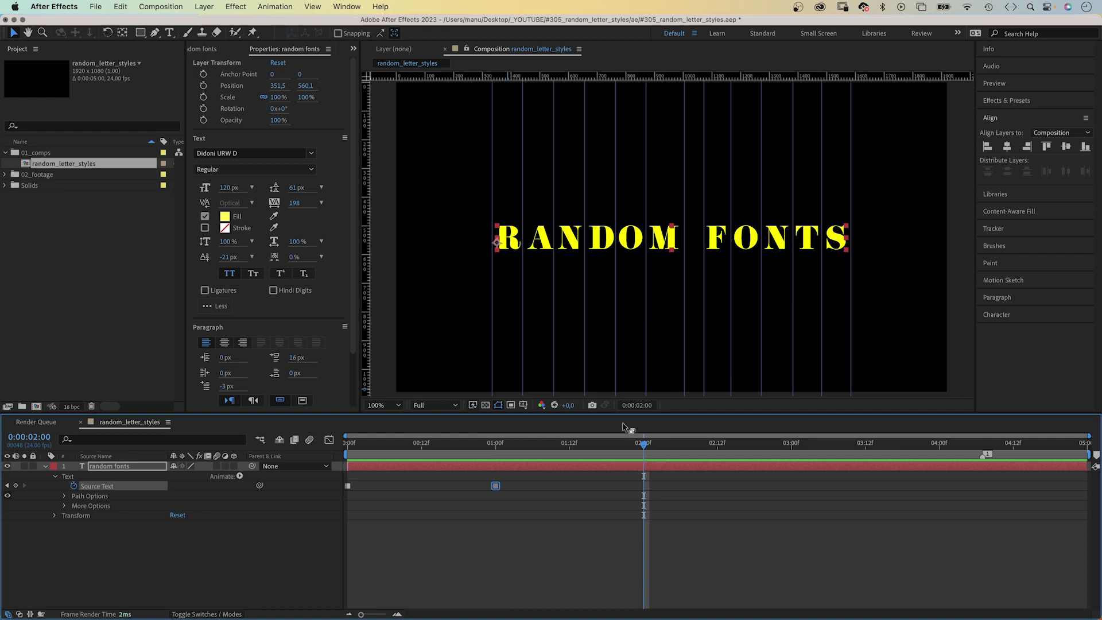
left_click(250, 154)
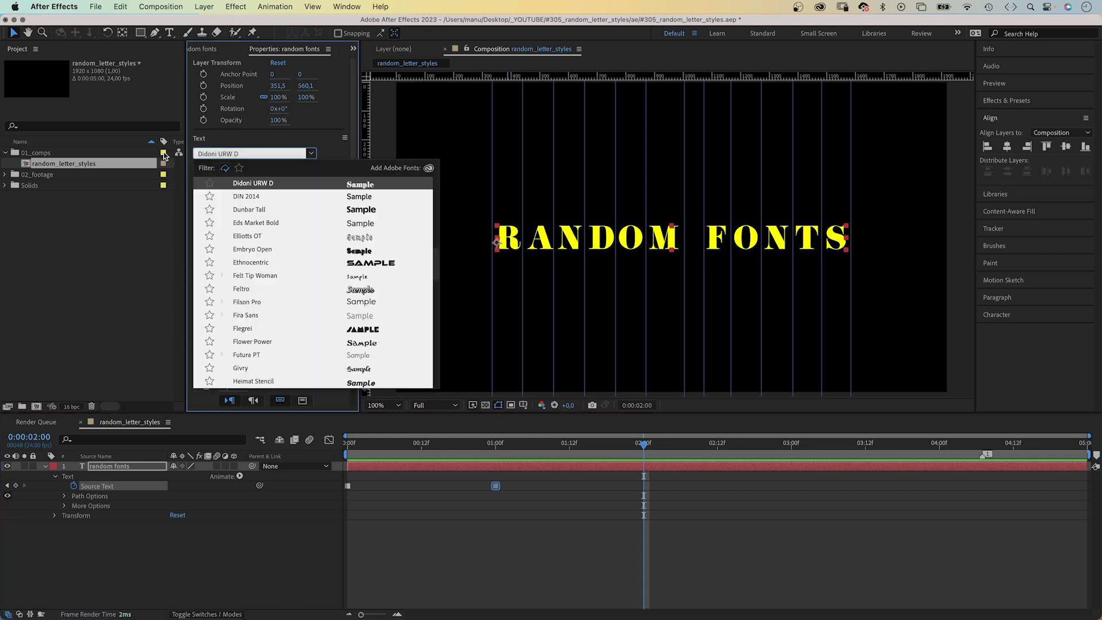
type("firan")
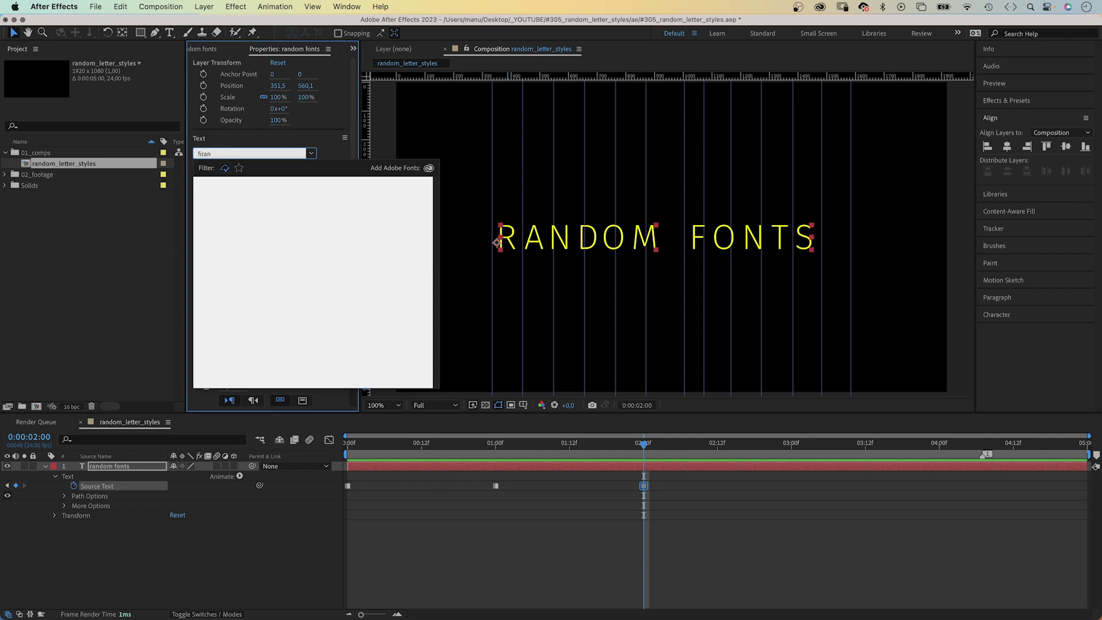
key("BackSpace")
key("Down")
key("Up")
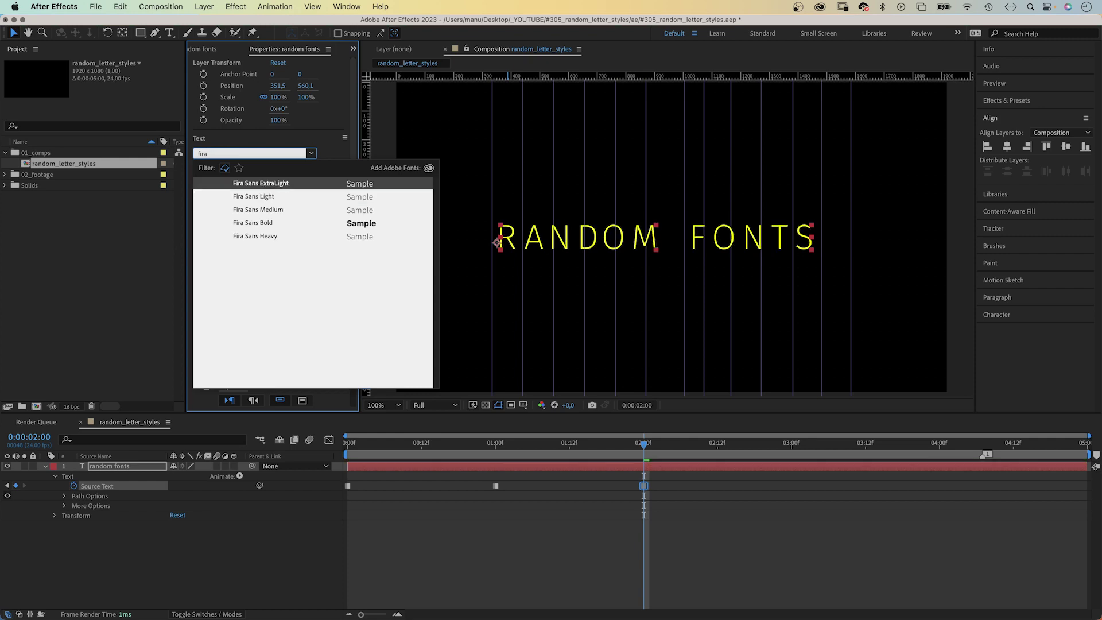
key("Return")
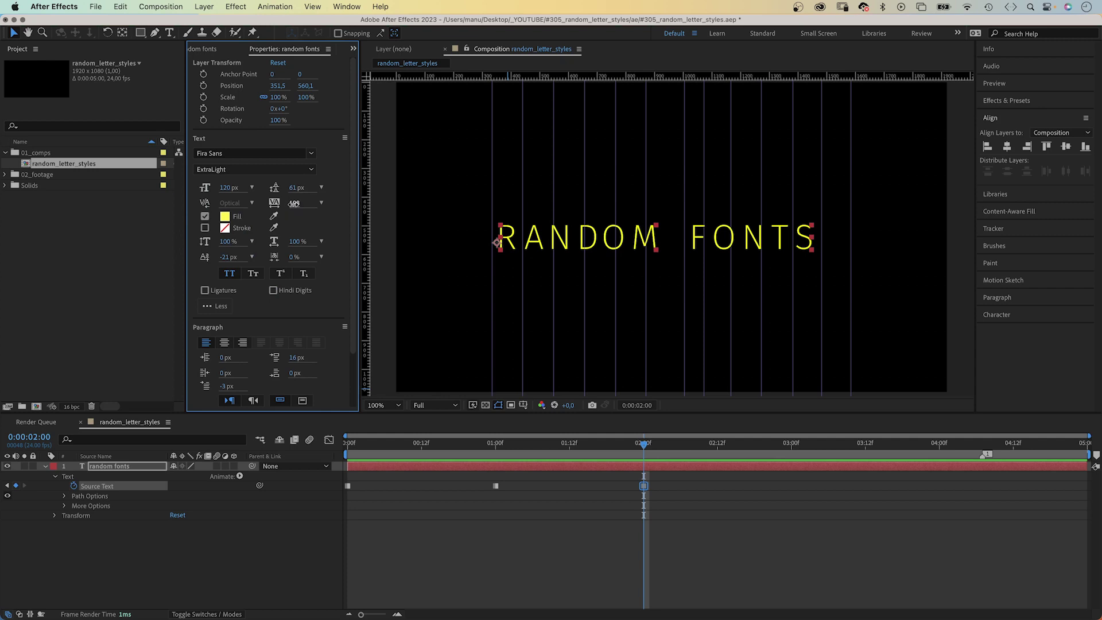
left_click_drag(295, 204, 341, 199)
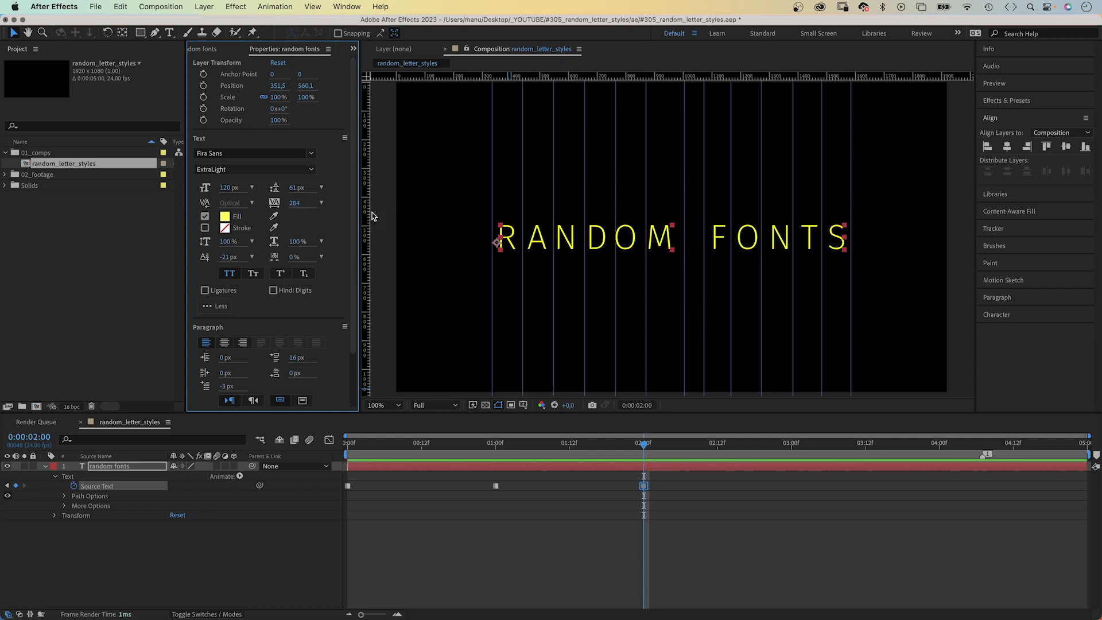
Re-kern the letters, loosening the N–D gap and adjusting the gap before FONTS
left_click(170, 32)
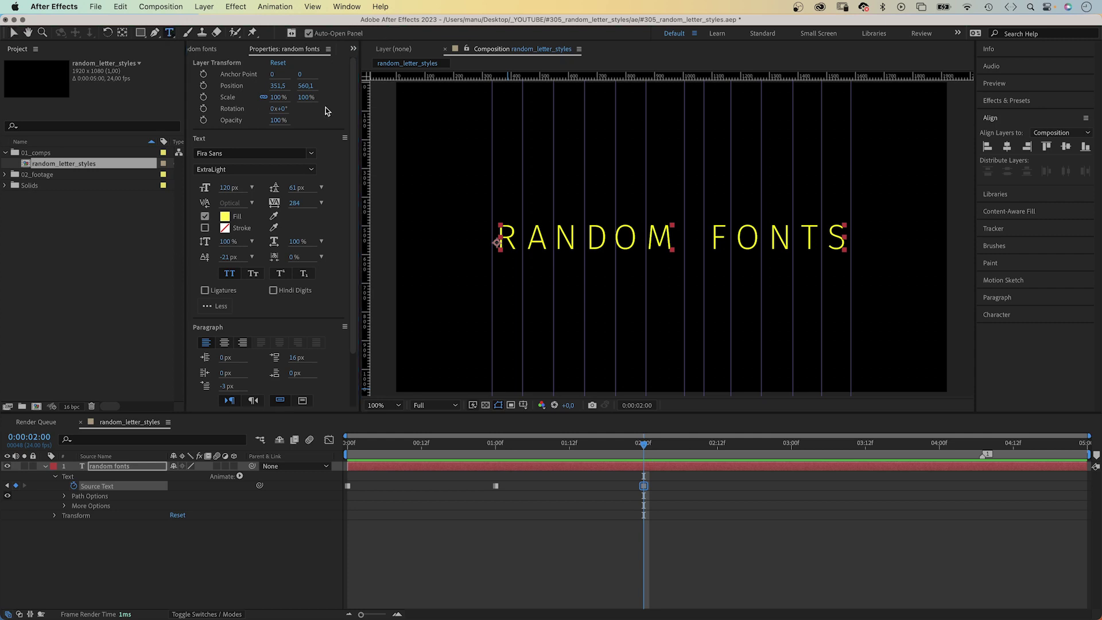
left_click(614, 229)
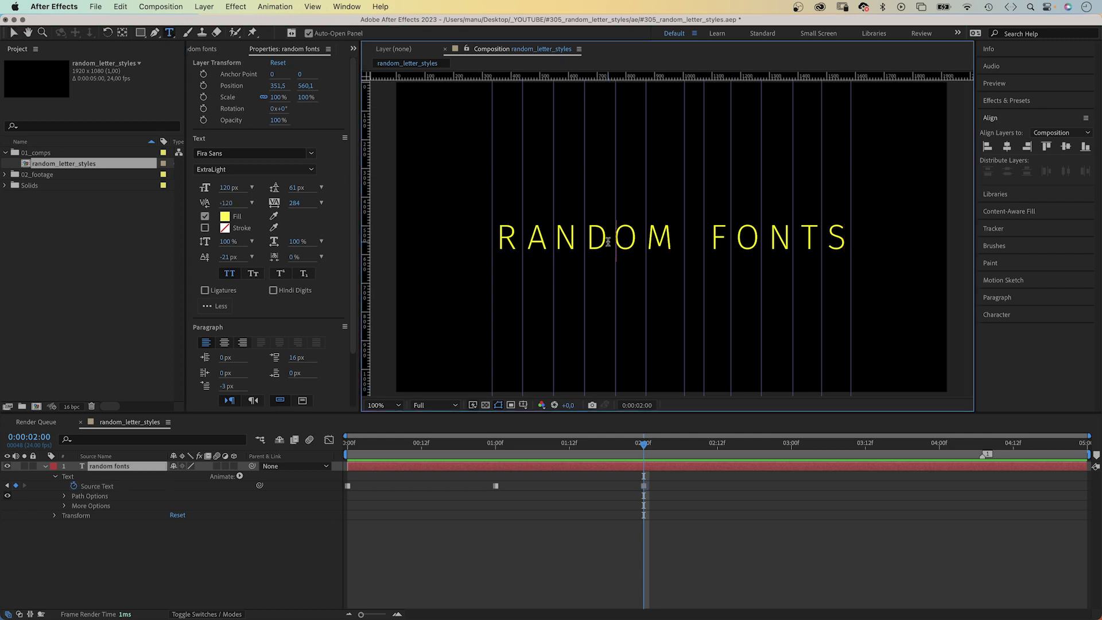
key("Left")
key("alt+Right")
key("alt+Right")
key("alt+Right")
key("alt+Right")
key("Right")
key("Right")
key("Right")
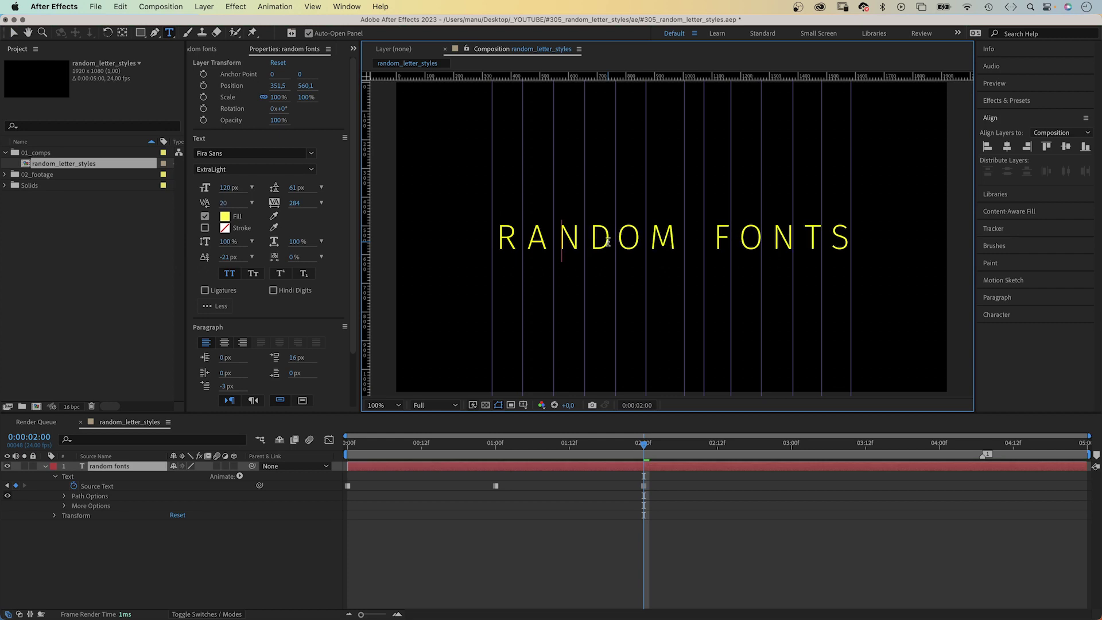
key("alt+Left")
key("alt+Left")
key("alt+Left")
key("alt+Left")
key("alt+Left")
key("alt+Left")
key("alt+Left")
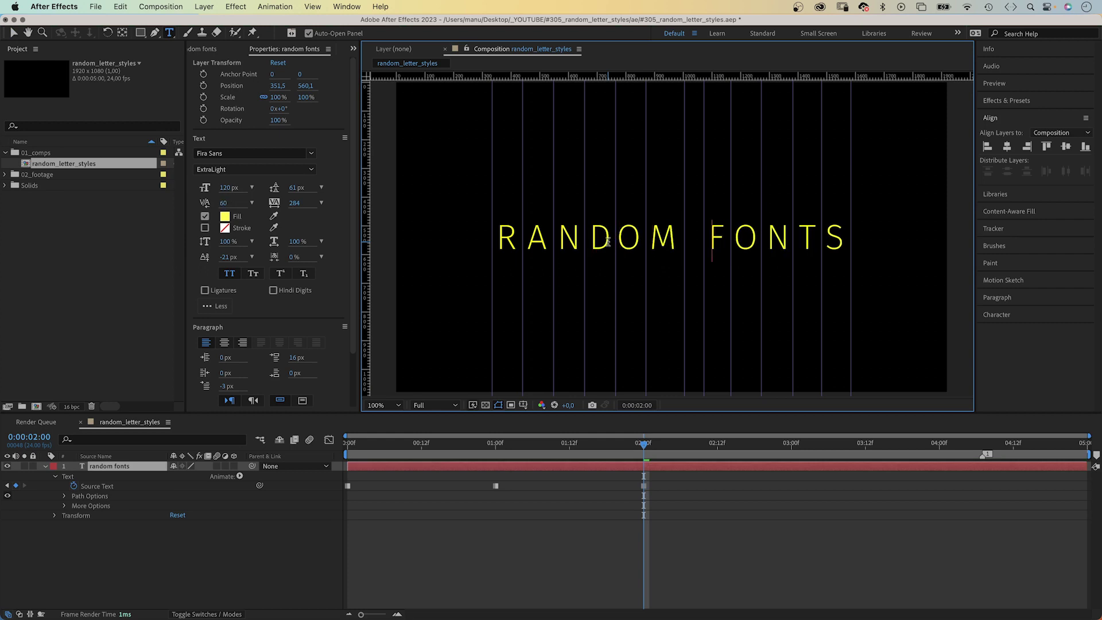
key("alt+Left")
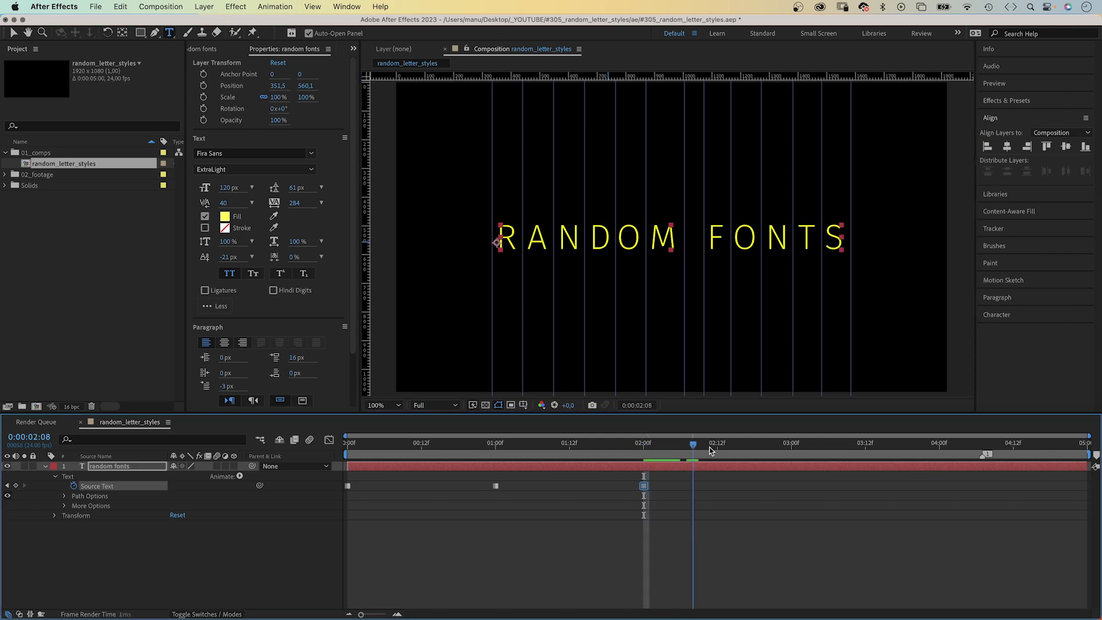
At three seconds, set Heimat Stencil ExtraBold Italic with tracking about 229, then return to two seconds
left_click_drag(643, 444, 791, 444)
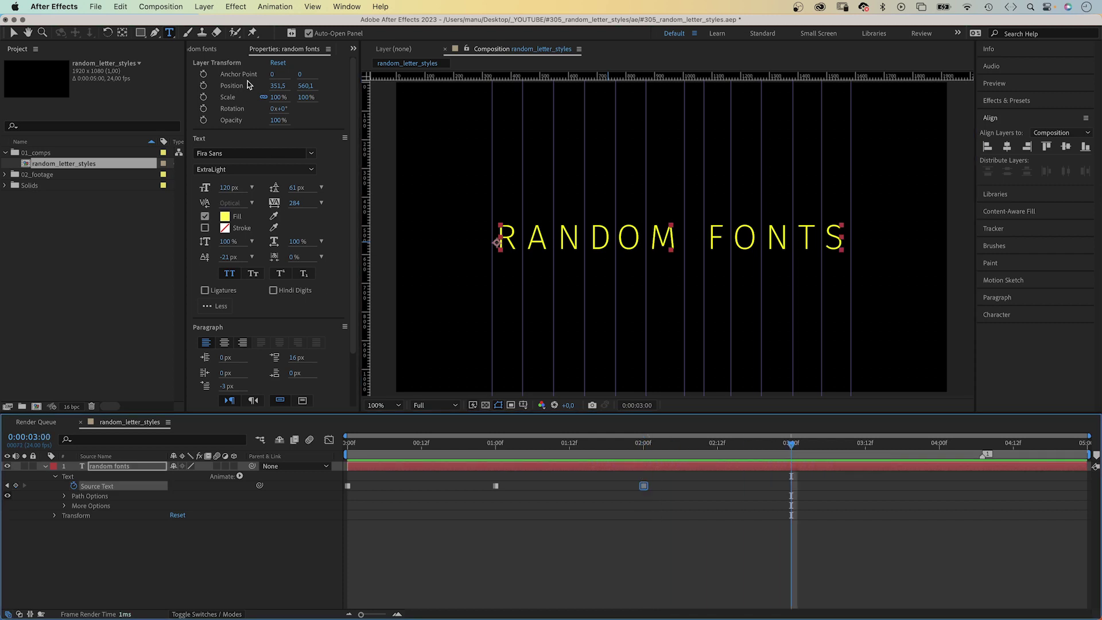
left_click(310, 153)
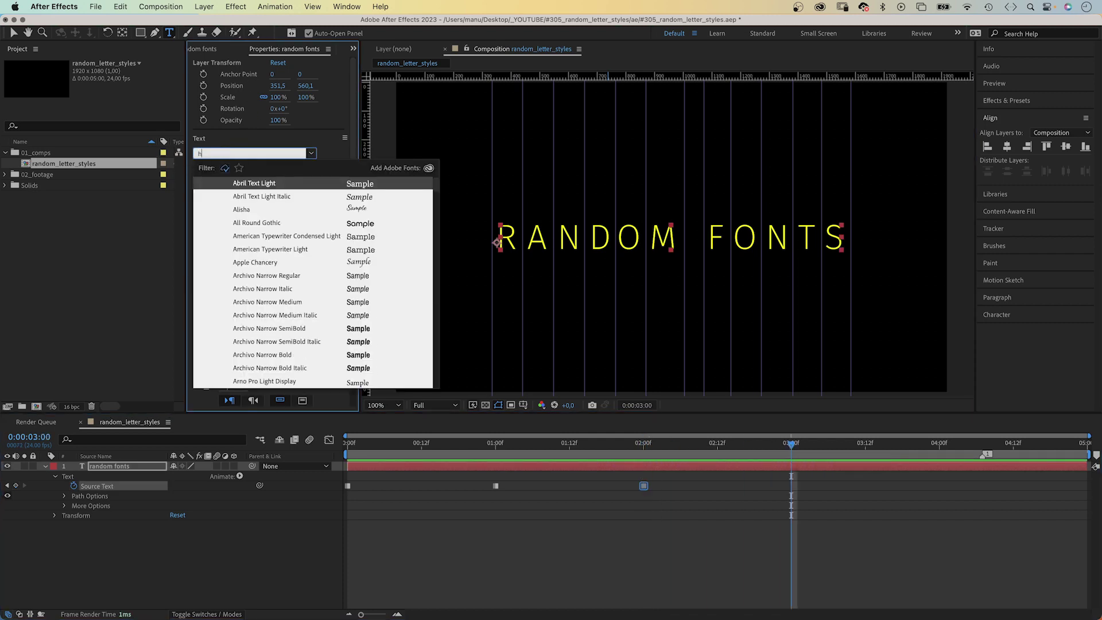
type("hem")
key("BackSpace")
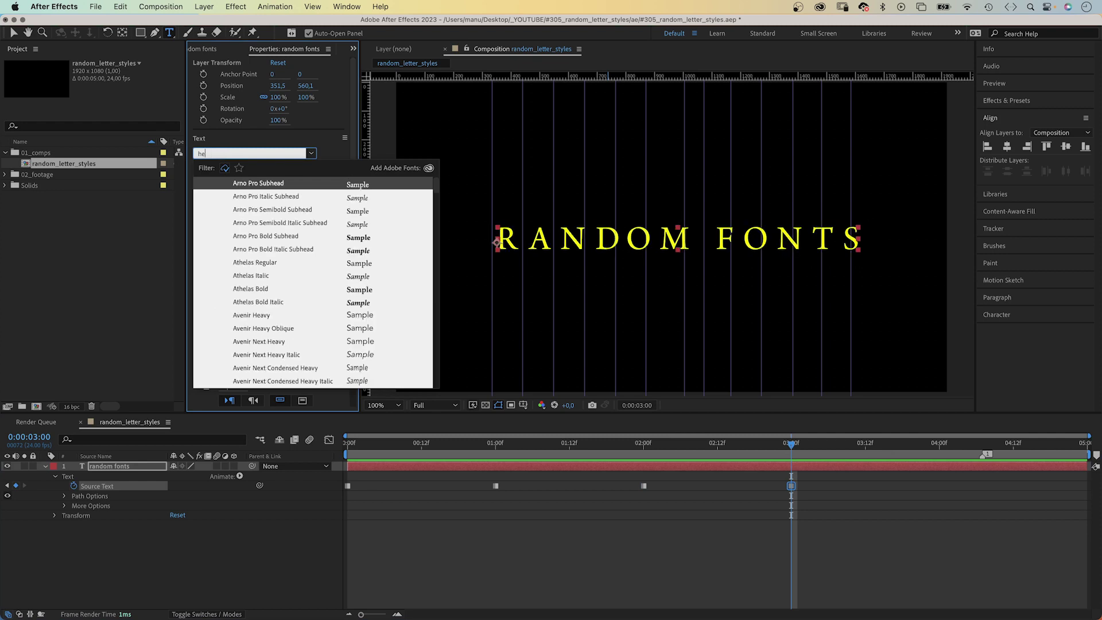
type("imat")
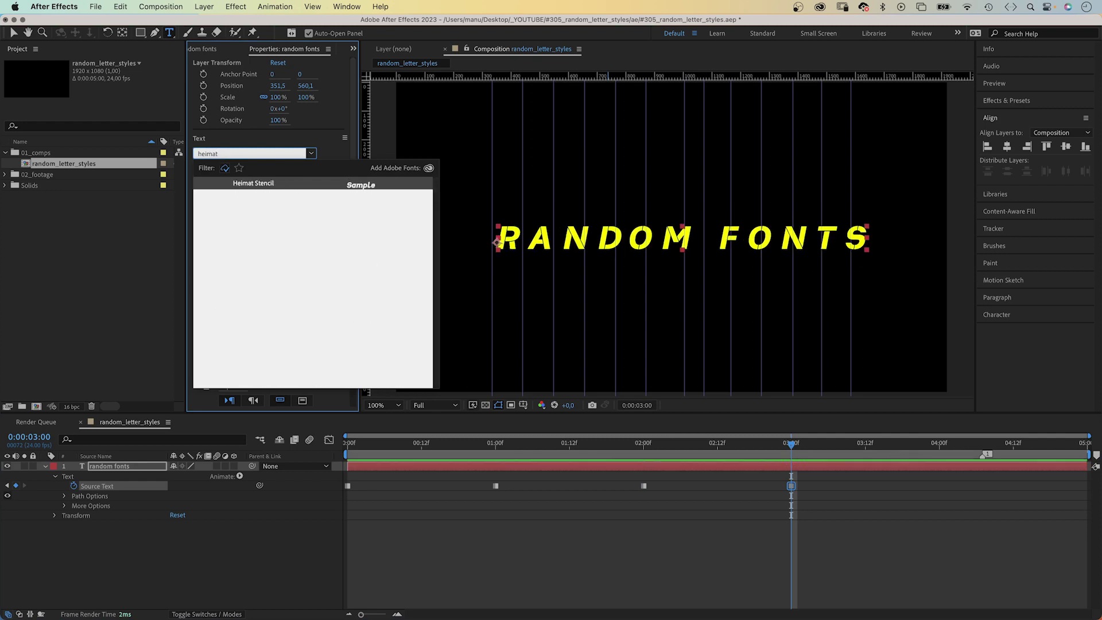
key("Return")
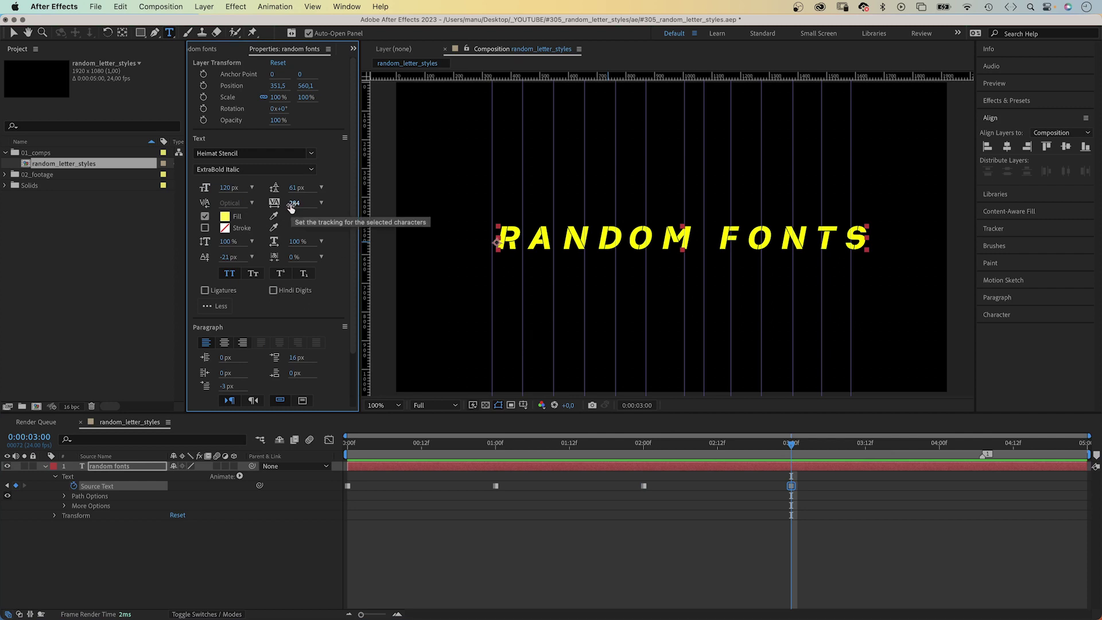
left_click_drag(293, 205, 259, 203)
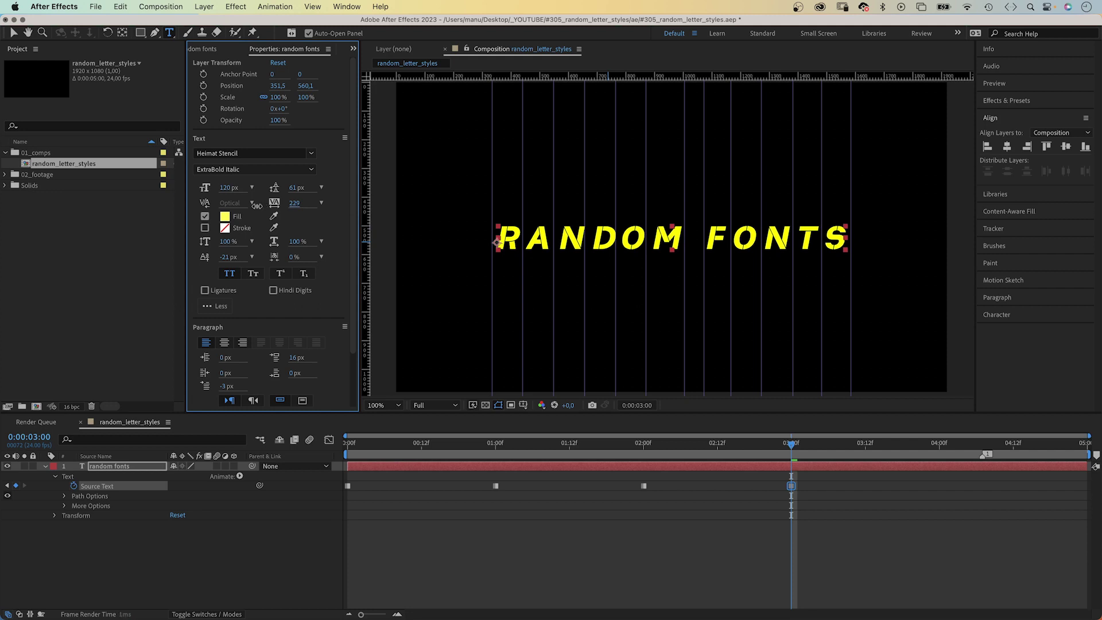
left_click_drag(659, 447, 640, 452)
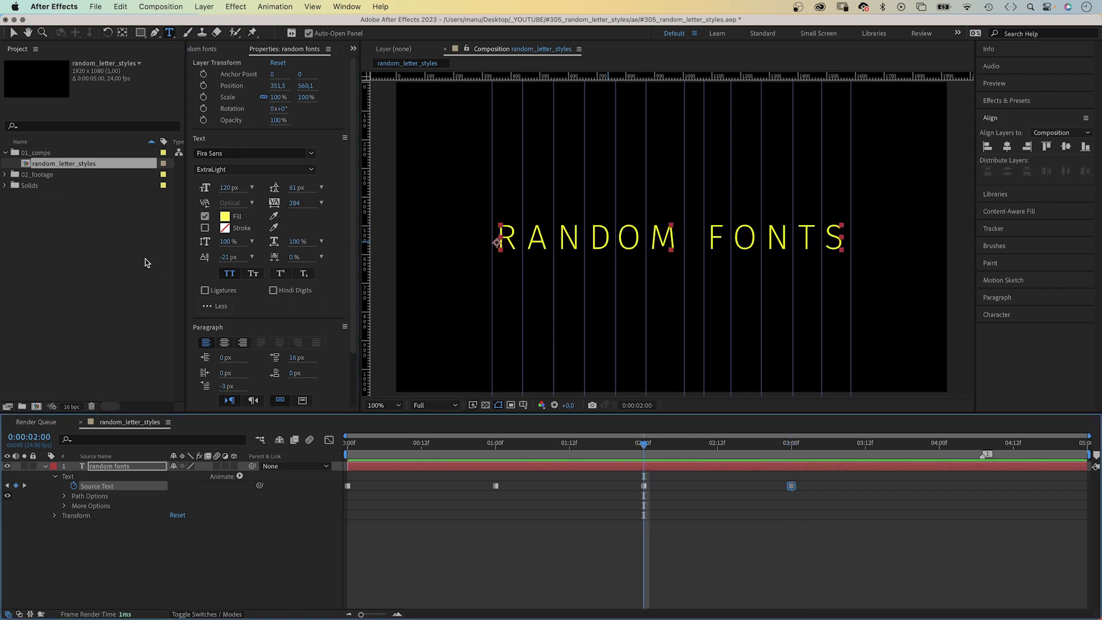
Set the text fill to cyan-blue 00B4FE at two seconds
left_click(225, 215)
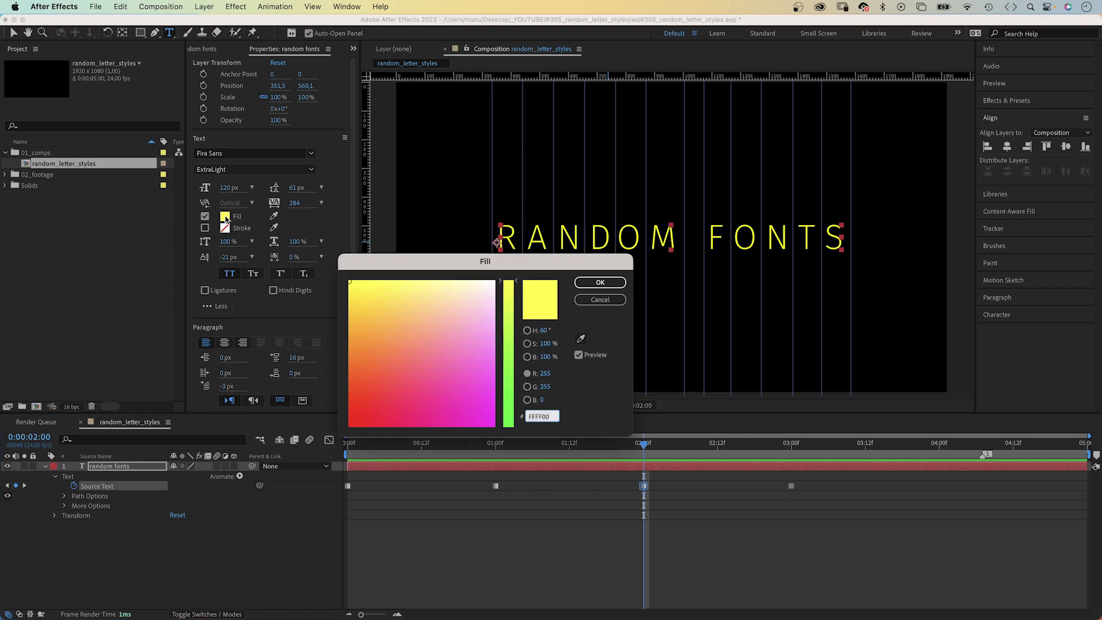
left_click_drag(509, 311, 515, 442)
left_click(473, 323)
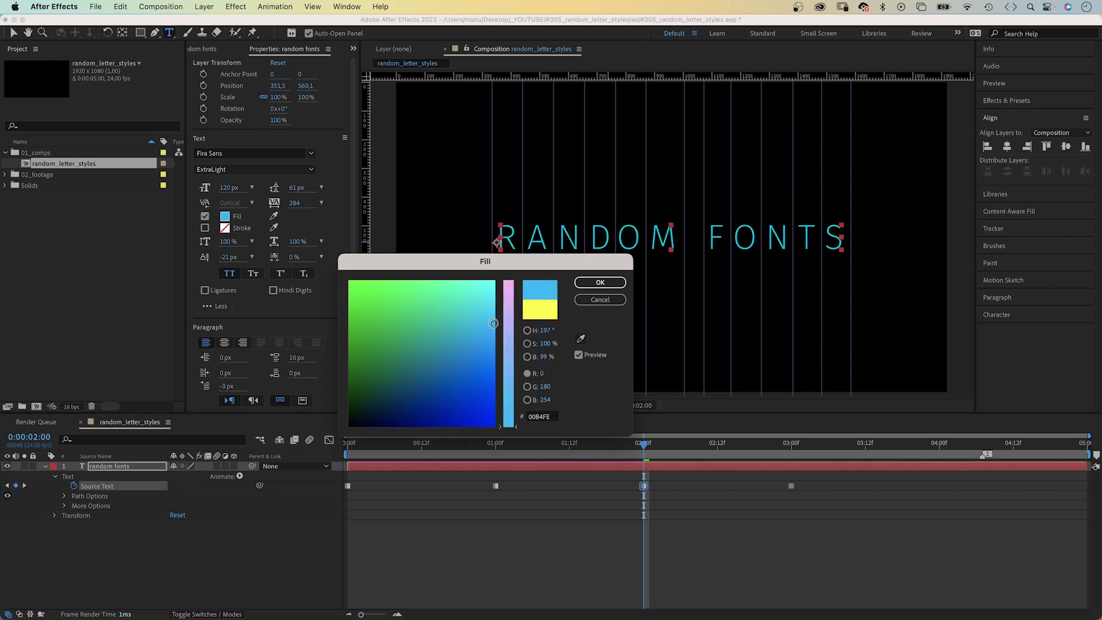
left_click(599, 282)
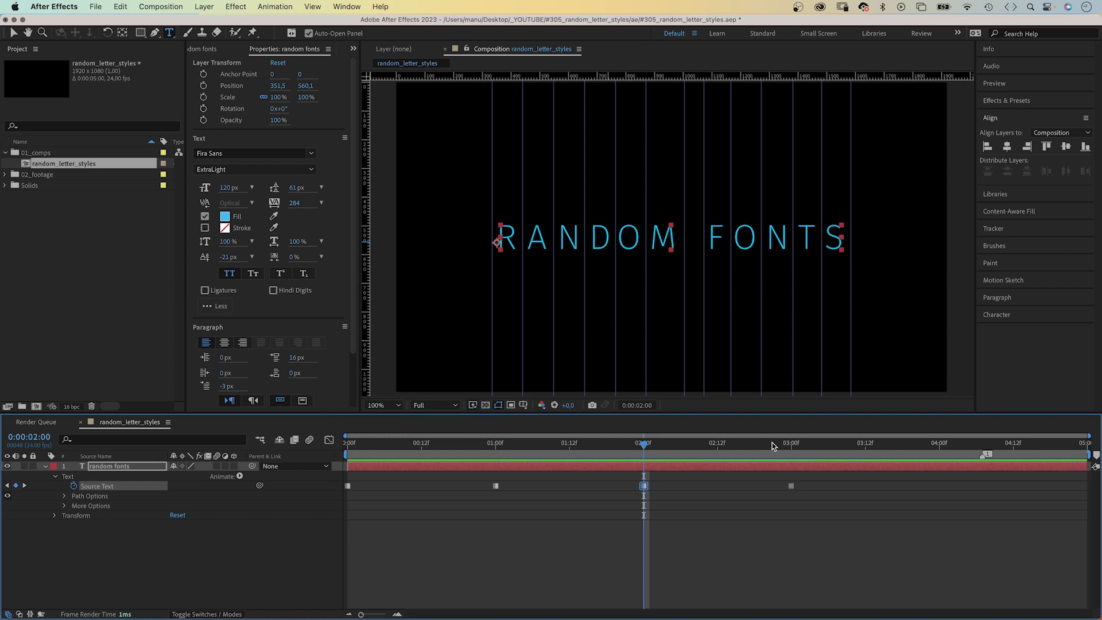
At three seconds, set the text fill to magenta-pink CC5AA8
left_click_drag(780, 446, 784, 446)
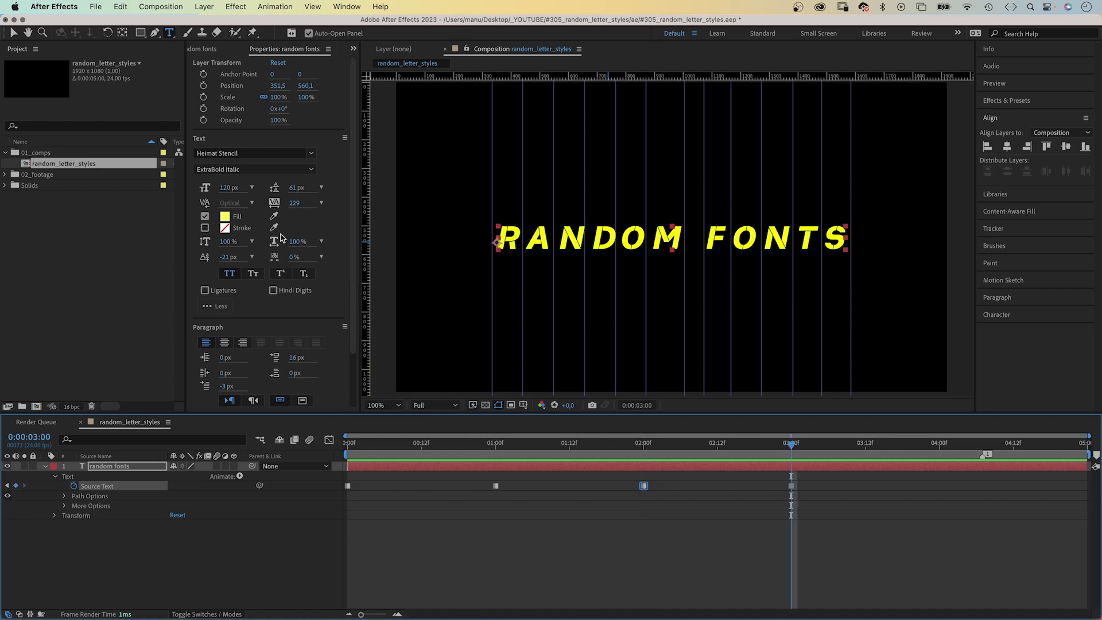
left_click(225, 218)
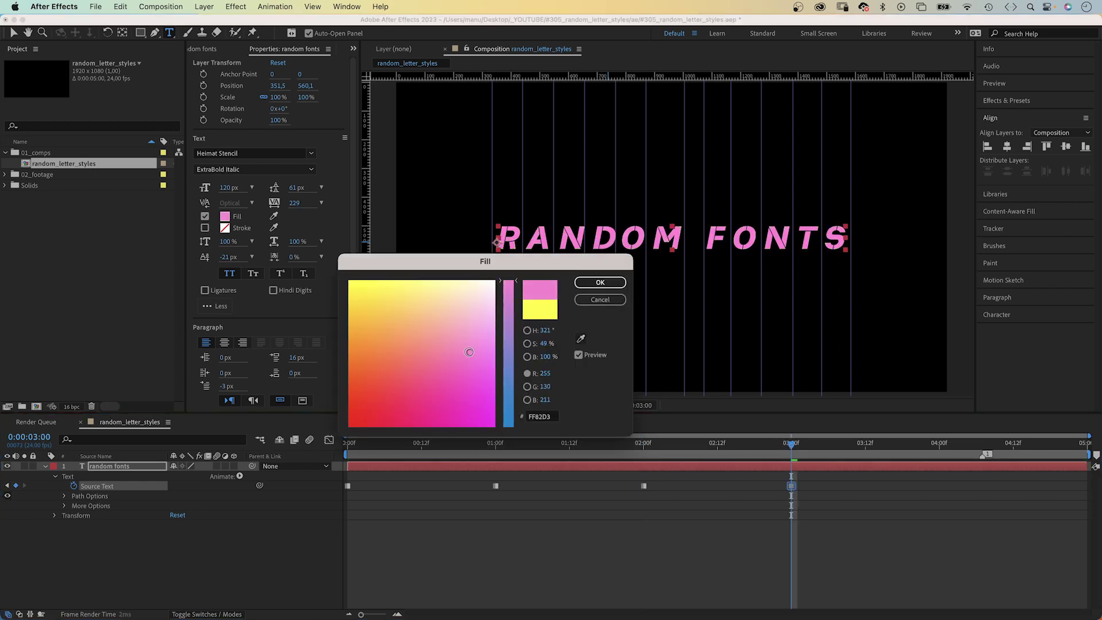
left_click_drag(481, 348, 445, 374)
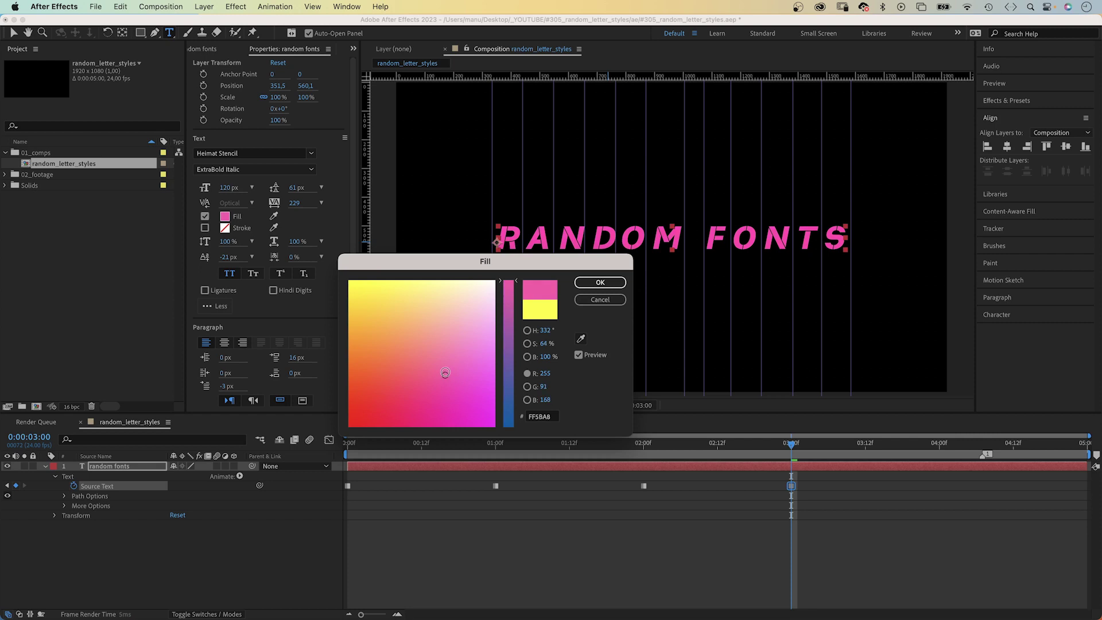
left_click(509, 326)
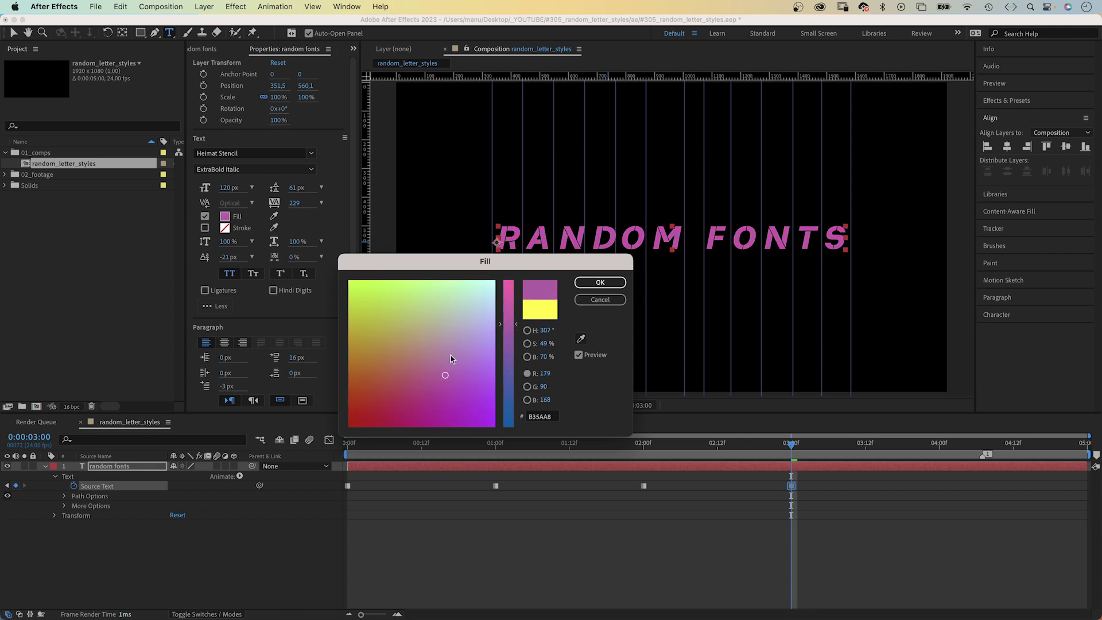
left_click_drag(504, 325, 508, 311)
left_click(601, 282)
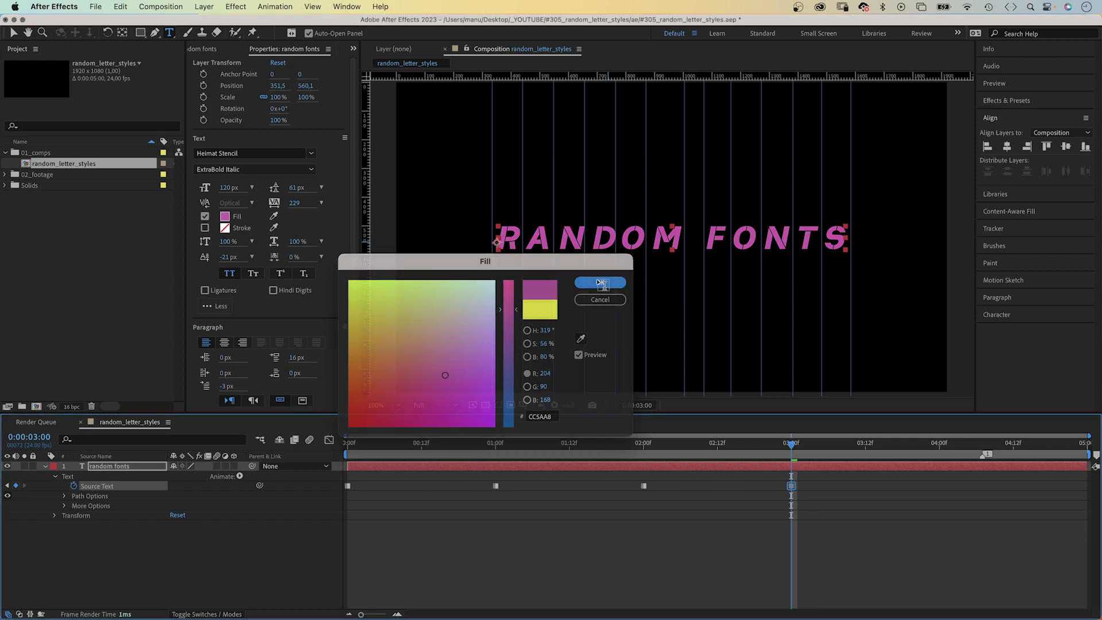
Scrub the timeline to preview RANDOM FONTS cycling through its keyed font styles
mouse_move(788, 445)
left_mouse_down()
mouse_move(662, 458)
mouse_move(365, 516)
mouse_move(319, 536)
left_mouse_up()
left_click_drag(377, 446, 790, 445)
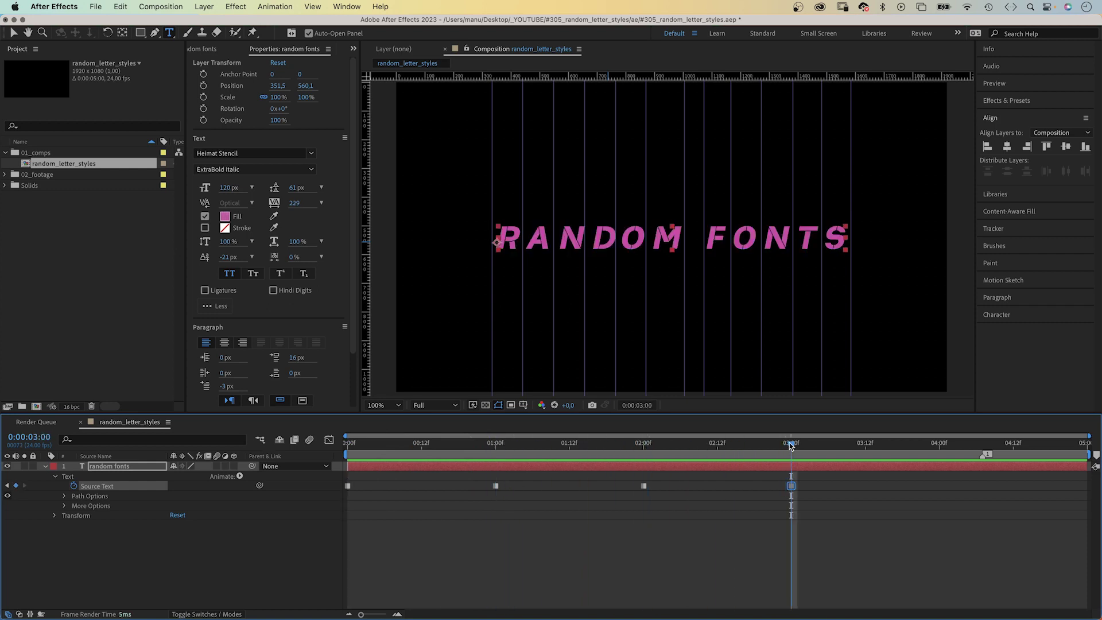
left_click_drag(403, 443, 335, 455)
Add an Opacity animator and set Range Selector 1's Advanced Units to Index
left_click(241, 476)
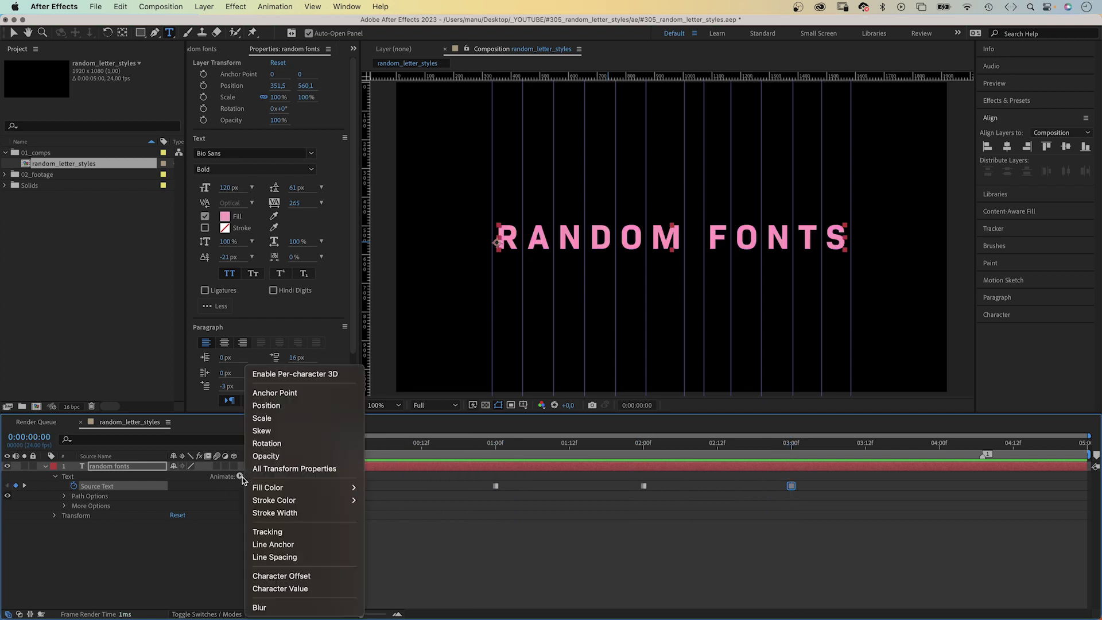
left_click(285, 459)
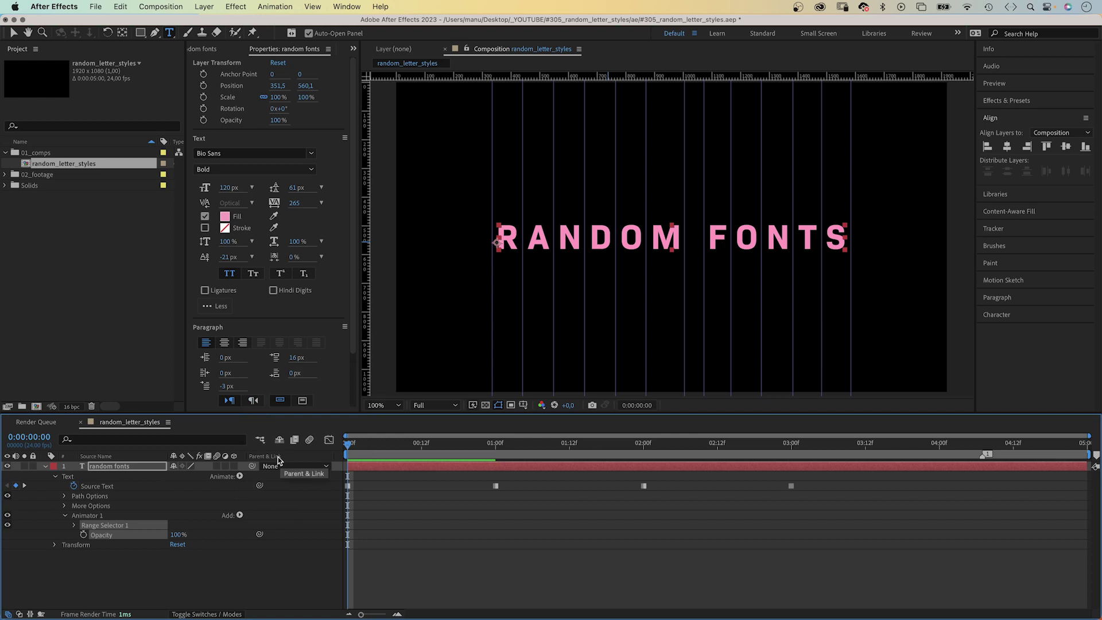
left_click(74, 526)
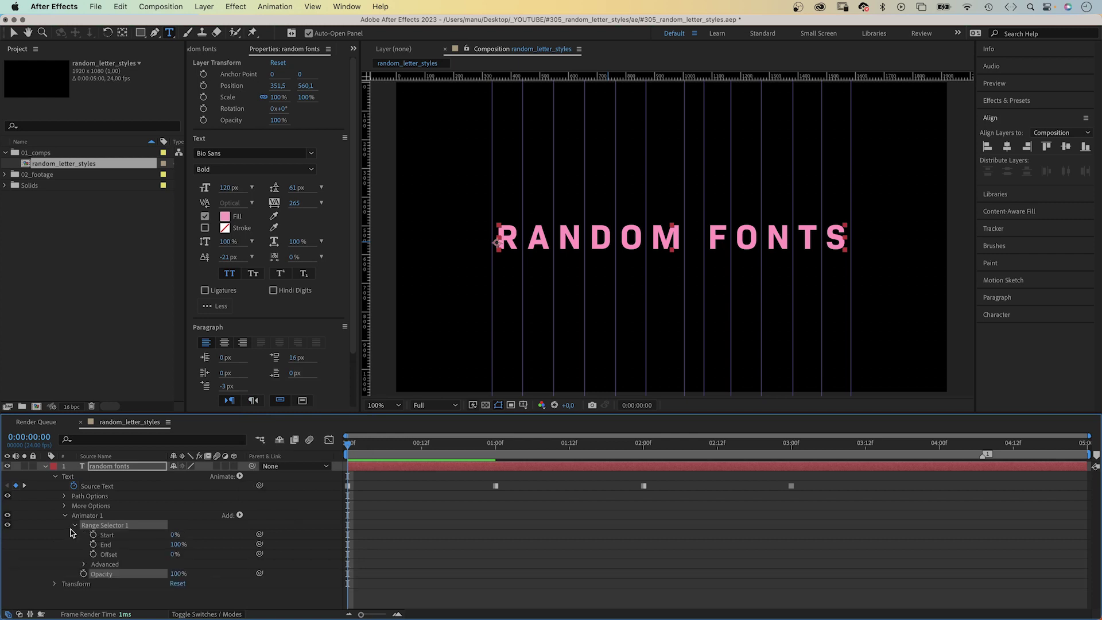
left_click(82, 564)
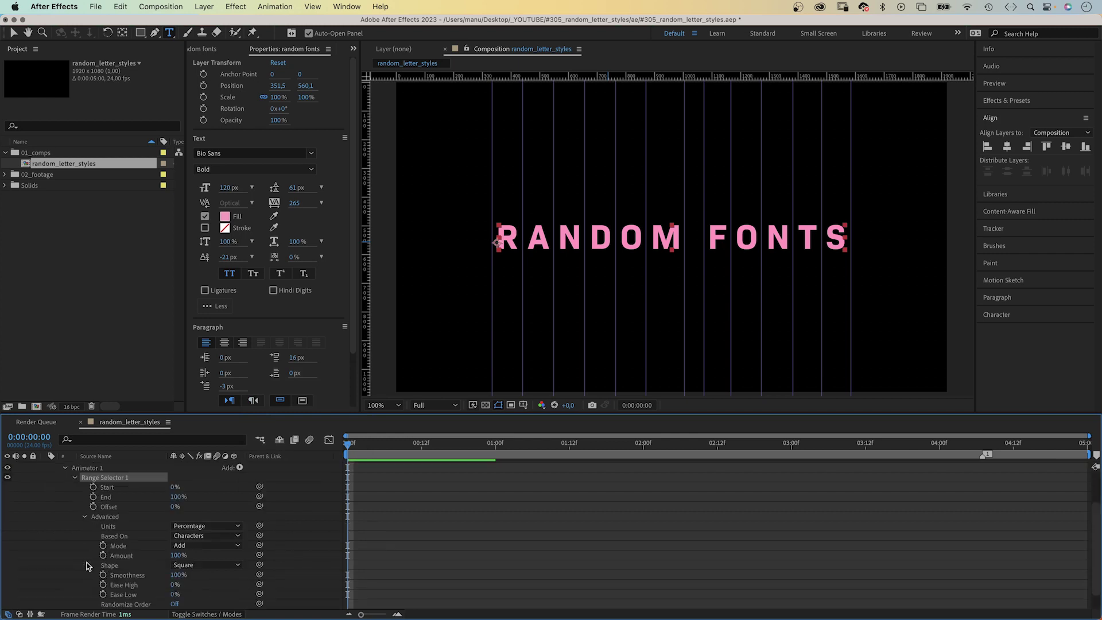
left_click(196, 527)
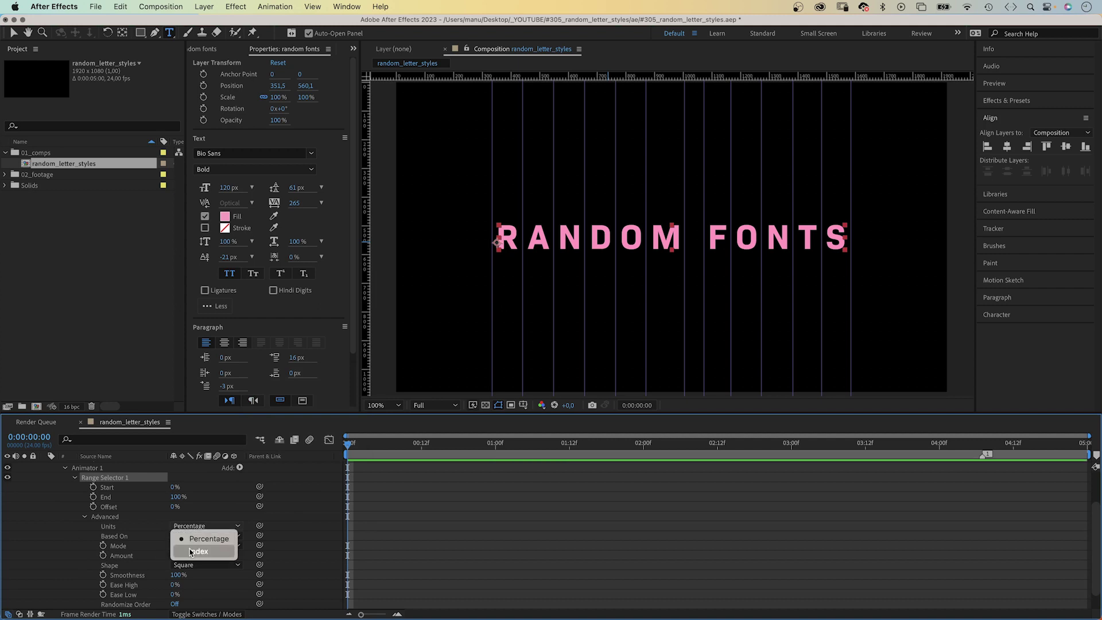
left_click(191, 551)
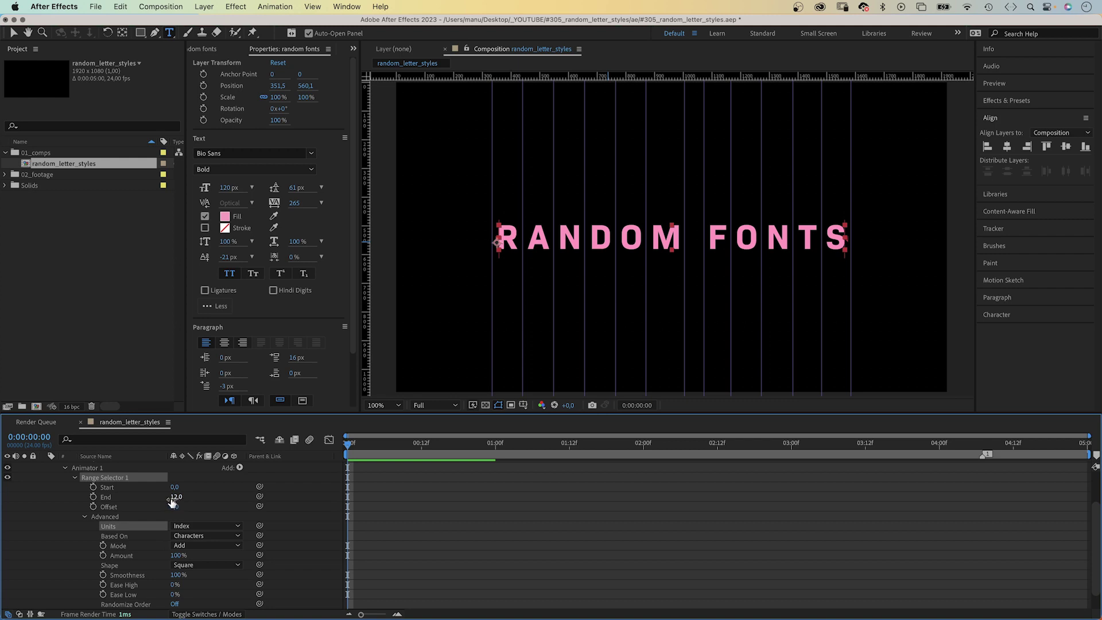
left_click(84, 517)
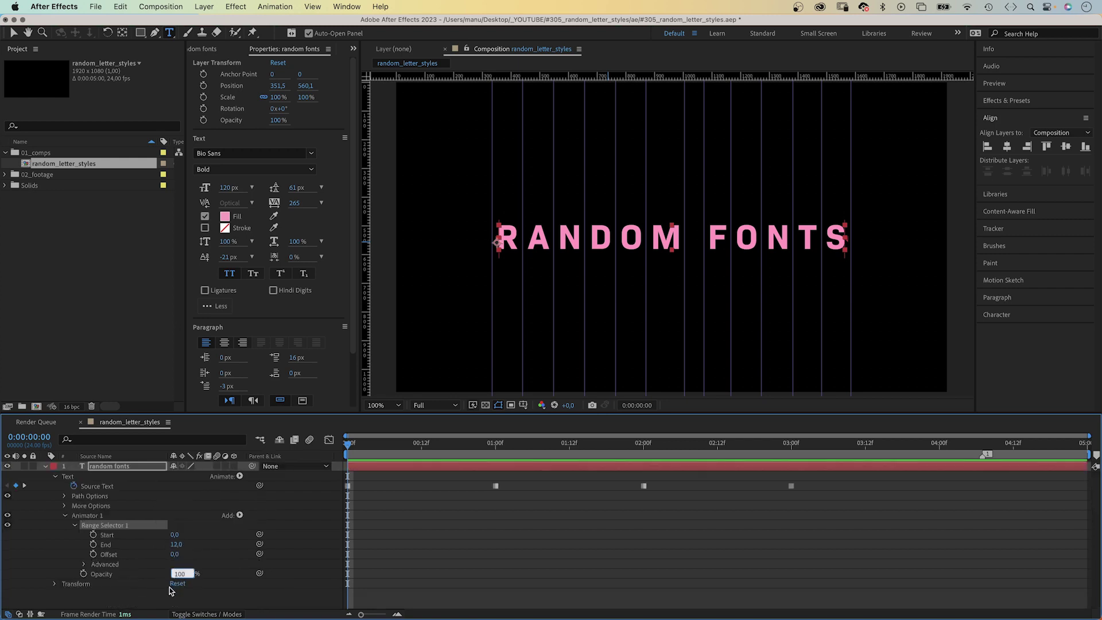
type("0")
type("%")
Set the animator's Opacity to 0% and its Range End to 1
key("Return")
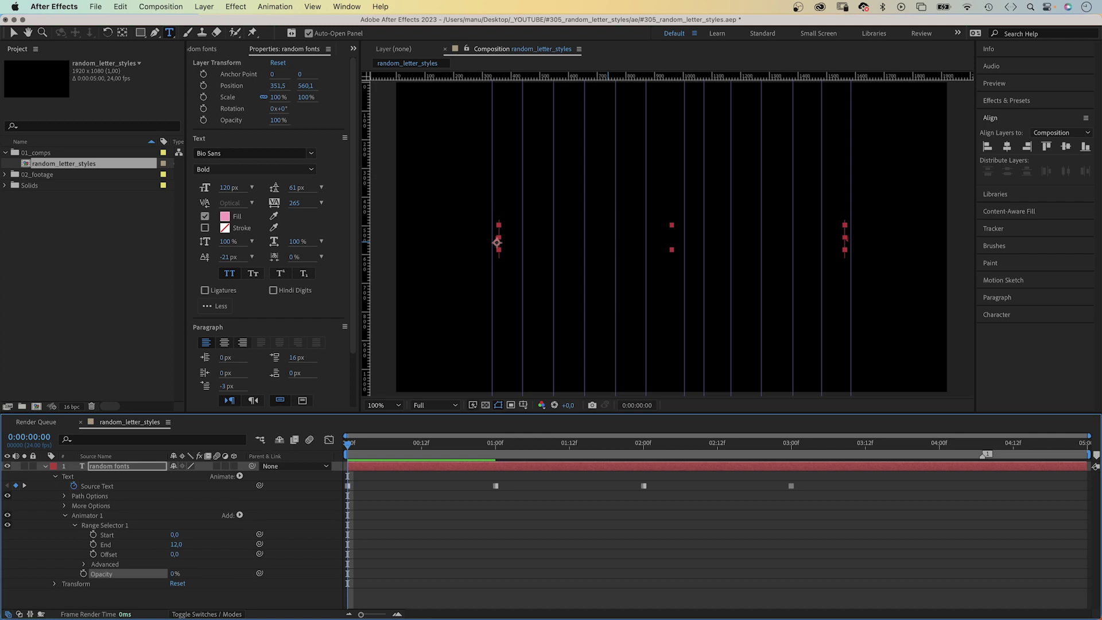
left_click(176, 545)
type("1")
key("Return")
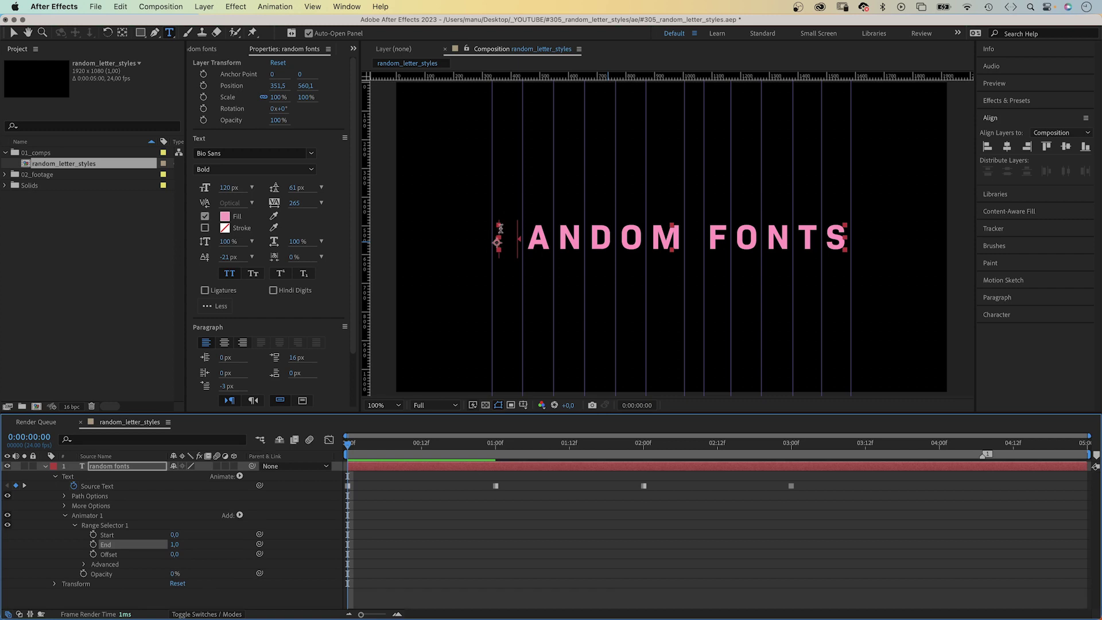
Switch the range selector's Mode to Subtract, then return to the Selection tool
left_click(83, 563)
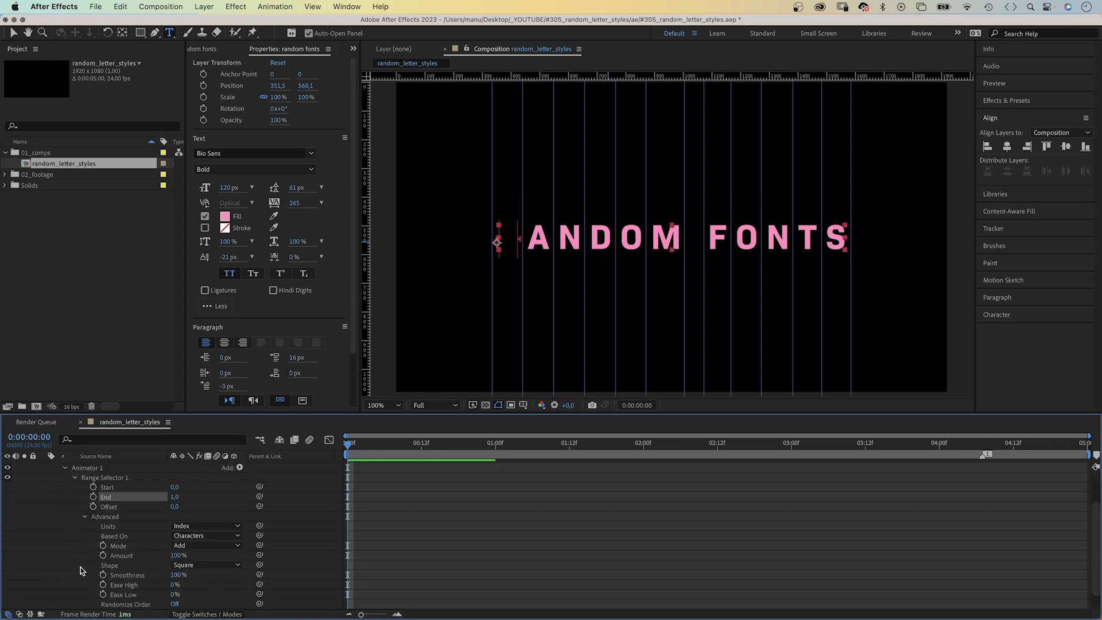
left_click(192, 546)
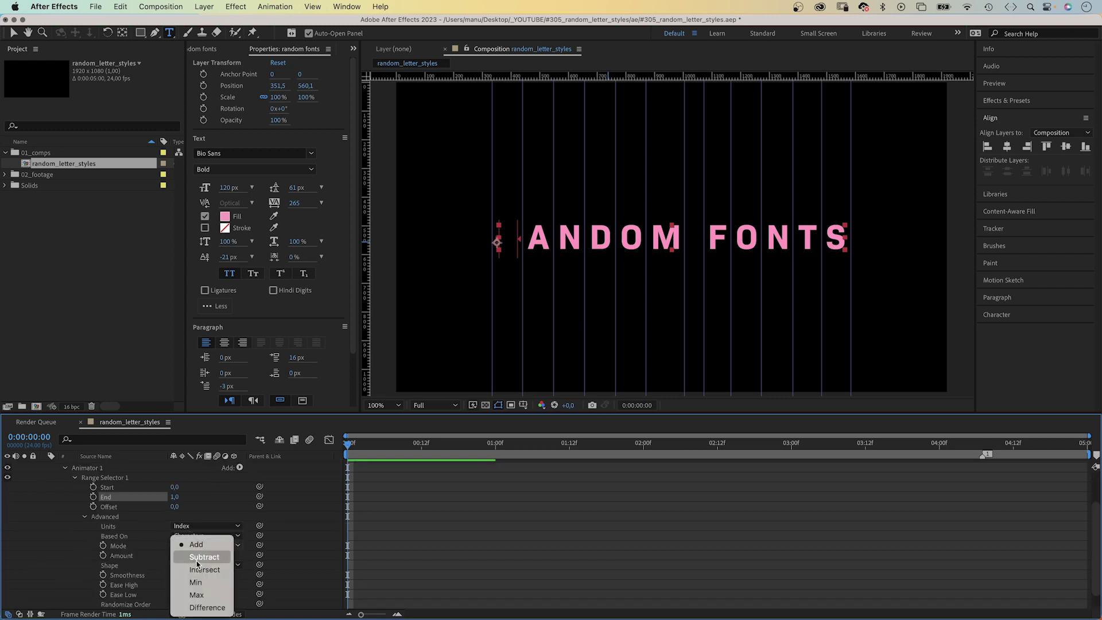
left_click(196, 559)
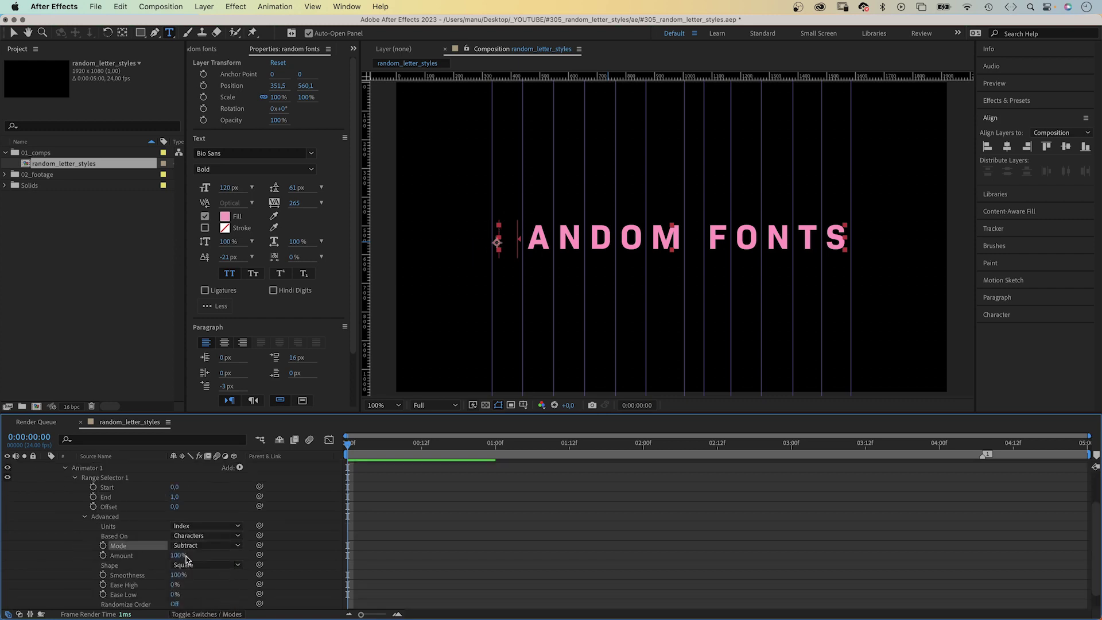
left_click(84, 517)
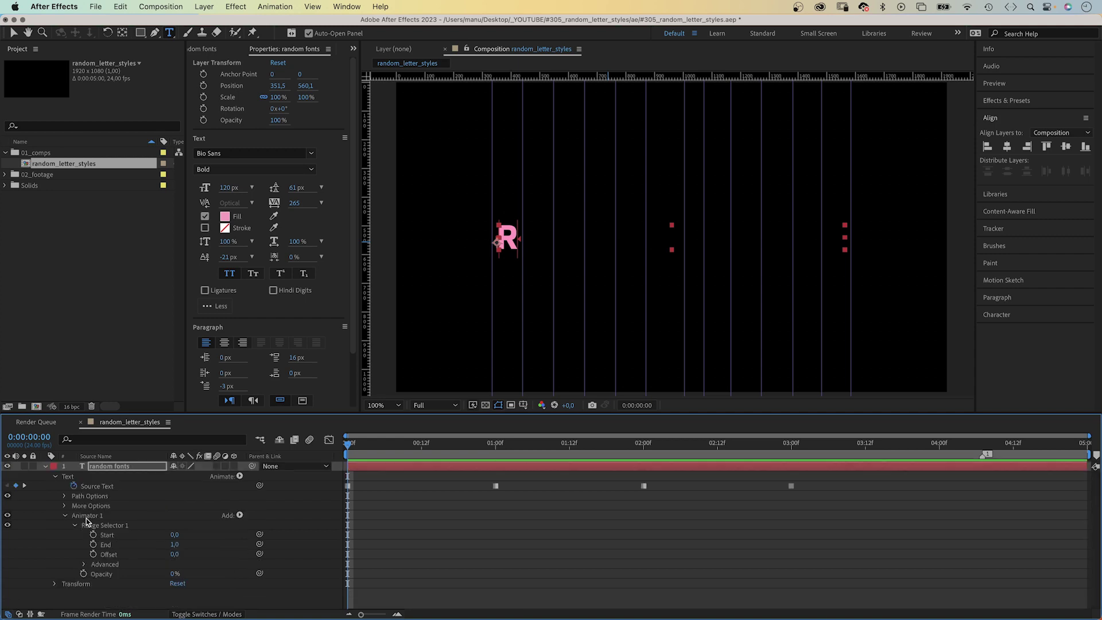
left_click(12, 33)
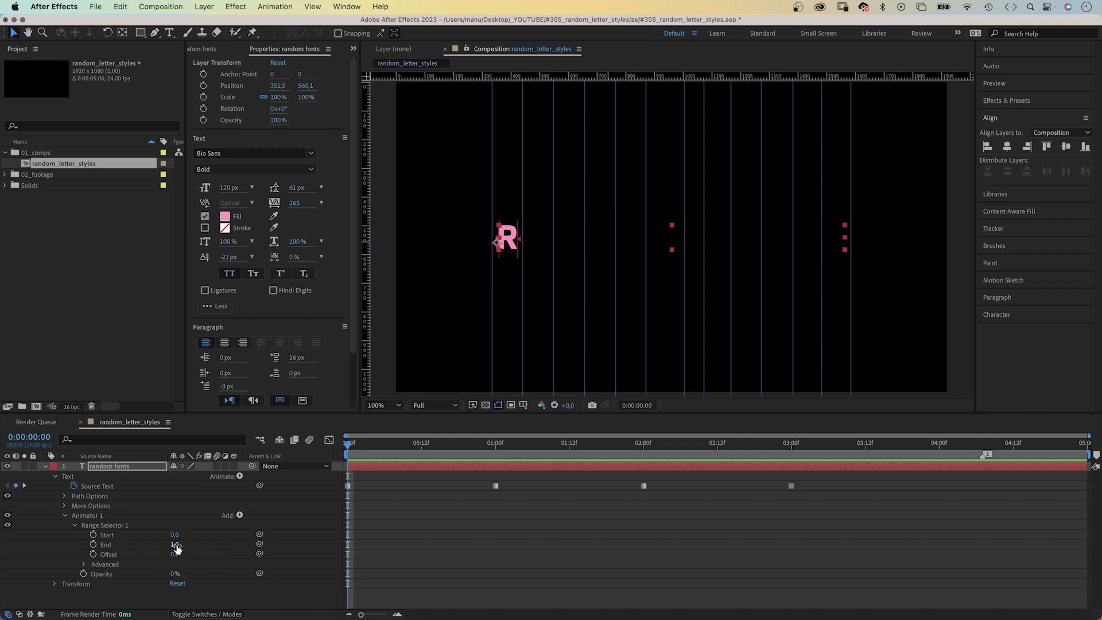
Add expressions to Animator 1's range: Start as index-1 and End as index
left_click(93, 535, "alt")
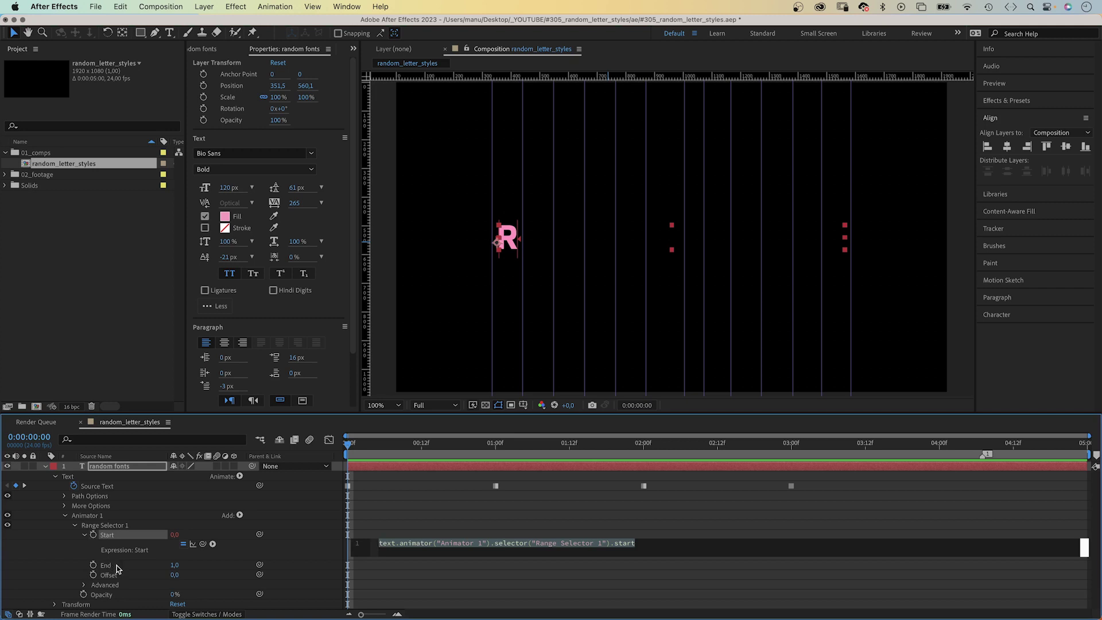
type("index-1")
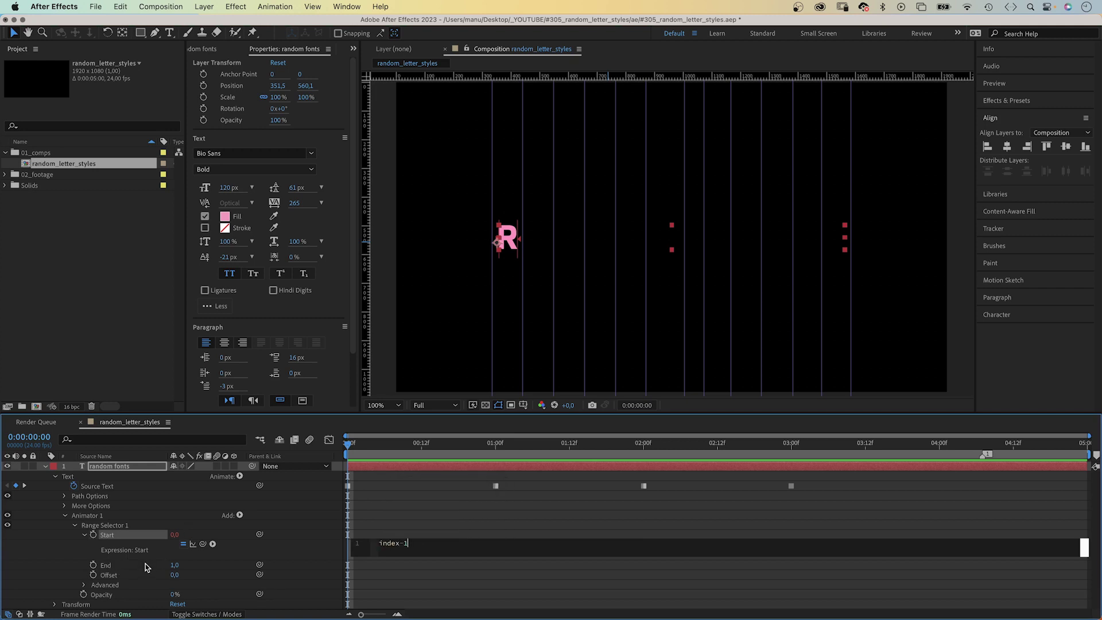
left_click(151, 560)
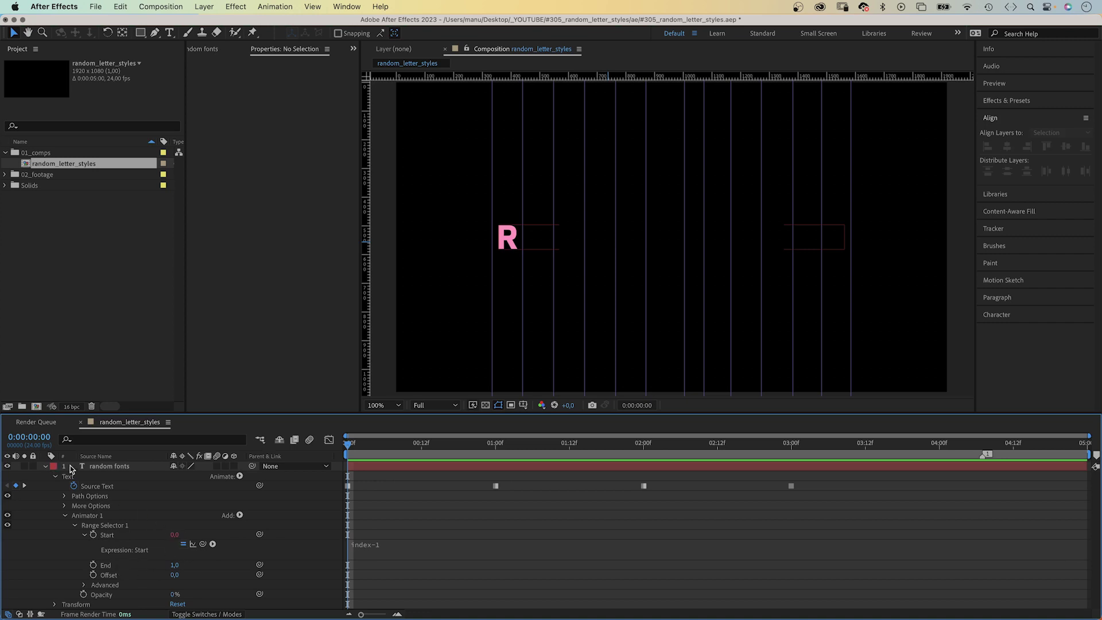
left_click(93, 565, "alt")
type("index")
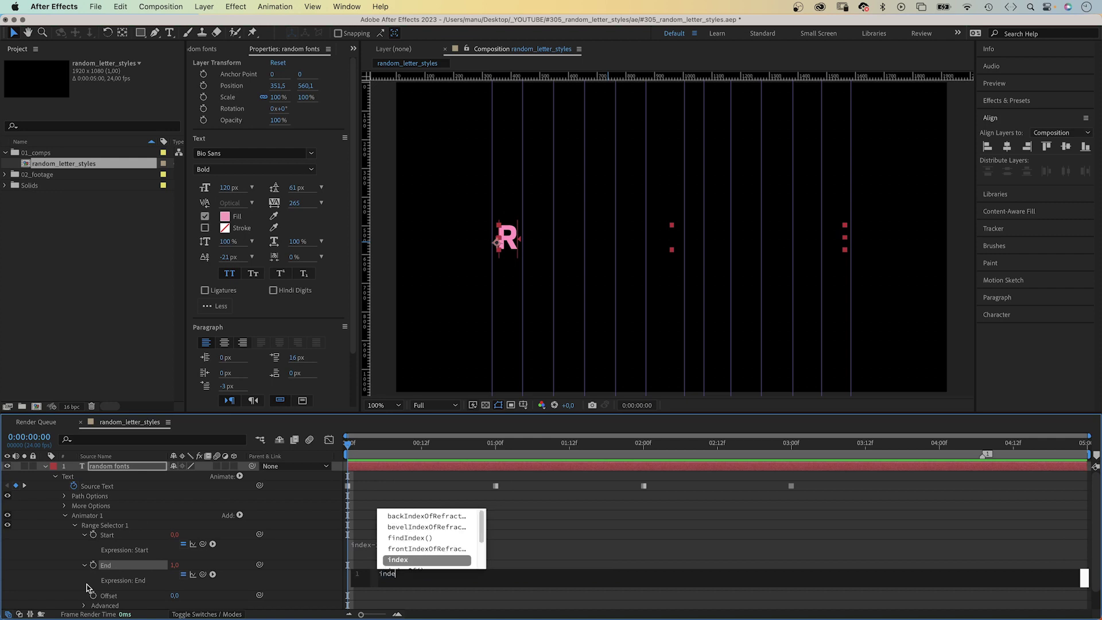
left_click(45, 575)
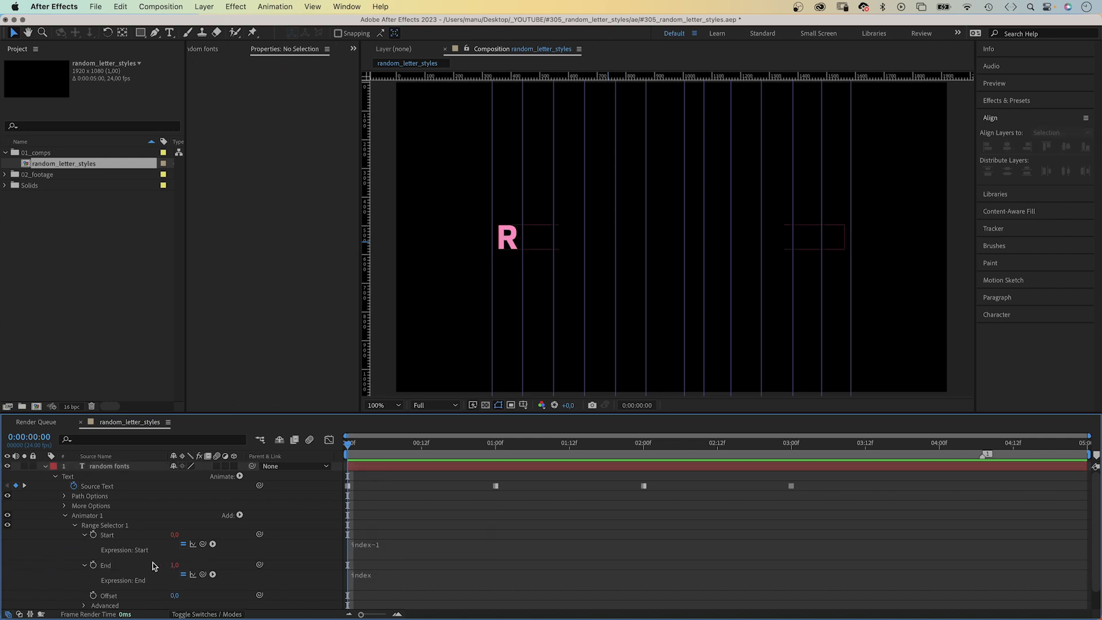
left_click(46, 466)
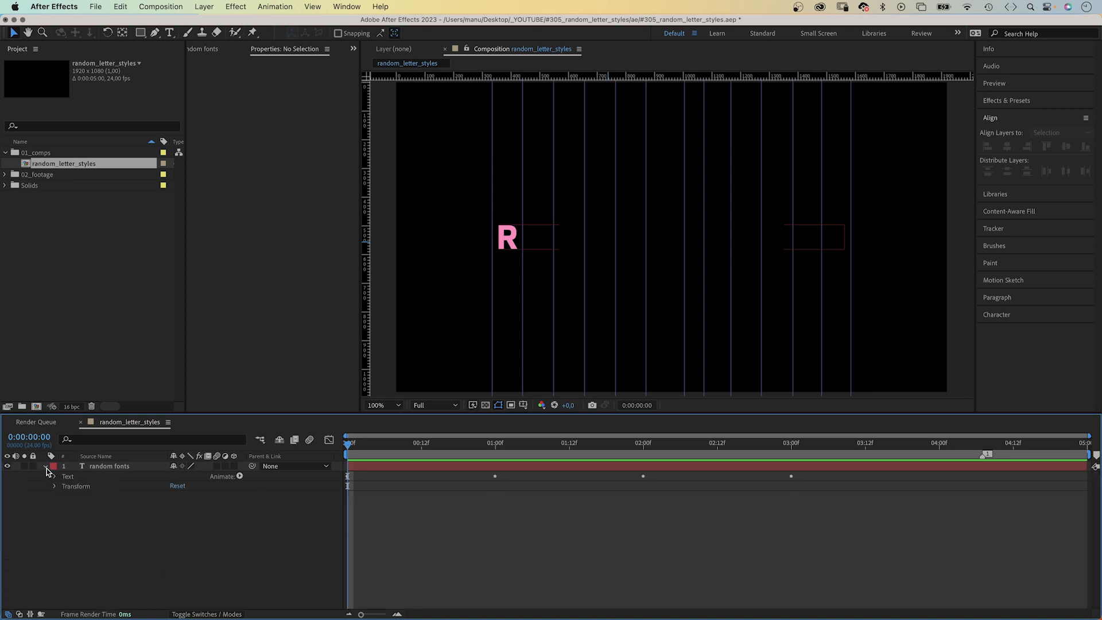
left_click(95, 467)
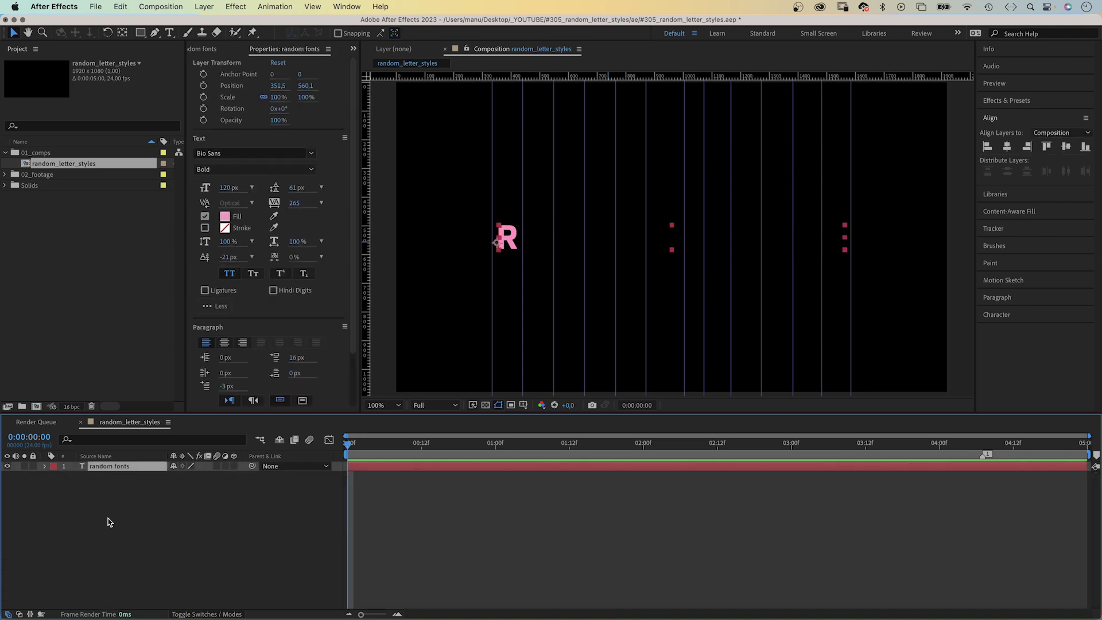
key("super+d")
key("super+d")
key("super+d")
key("super+d")
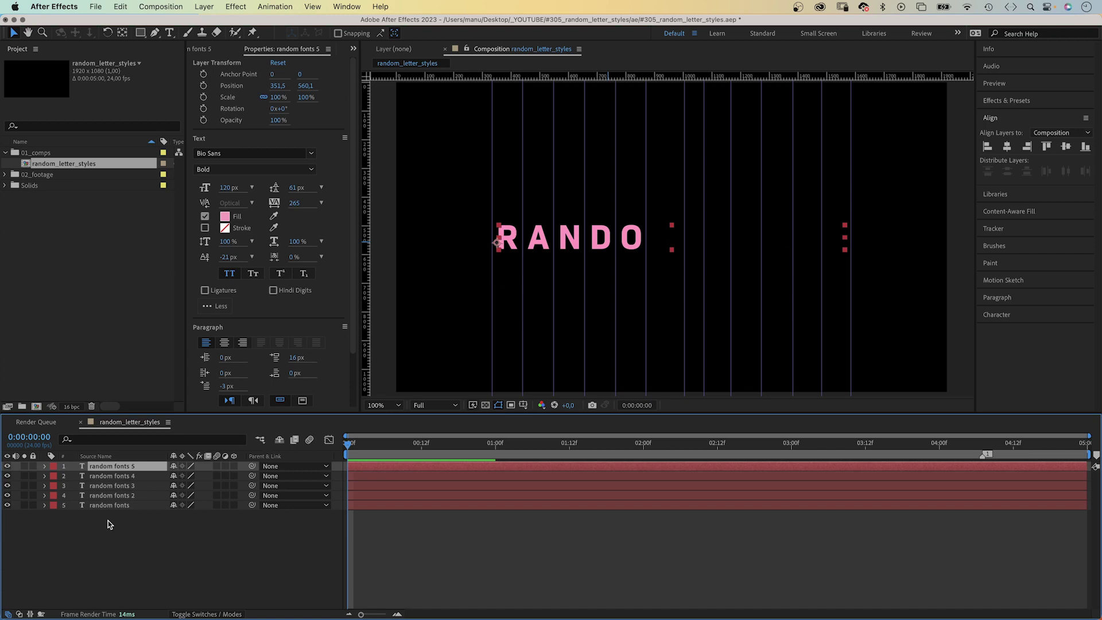
left_click(107, 494, "shift")
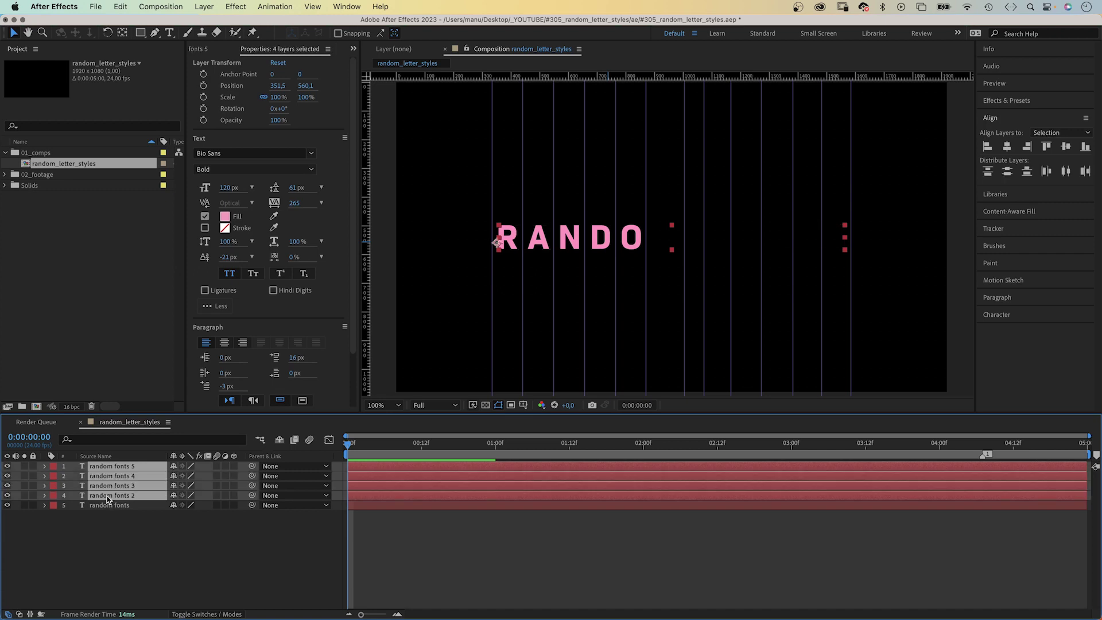
key("Delete")
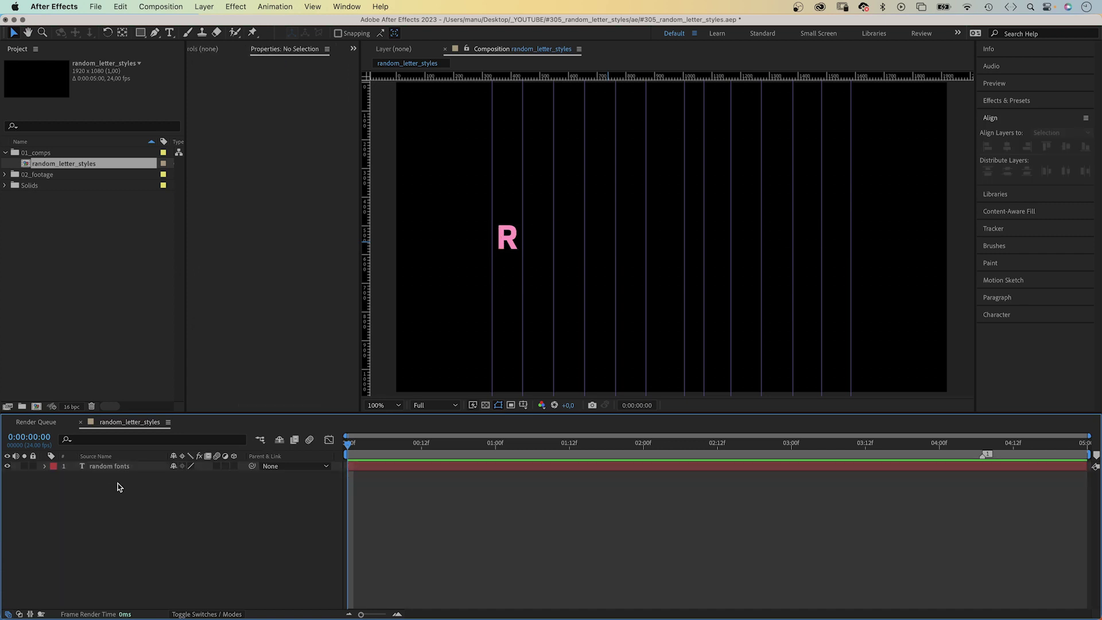
Add a Scale animator to the random fonts text and open its Advanced range Units choice
left_click(46, 466)
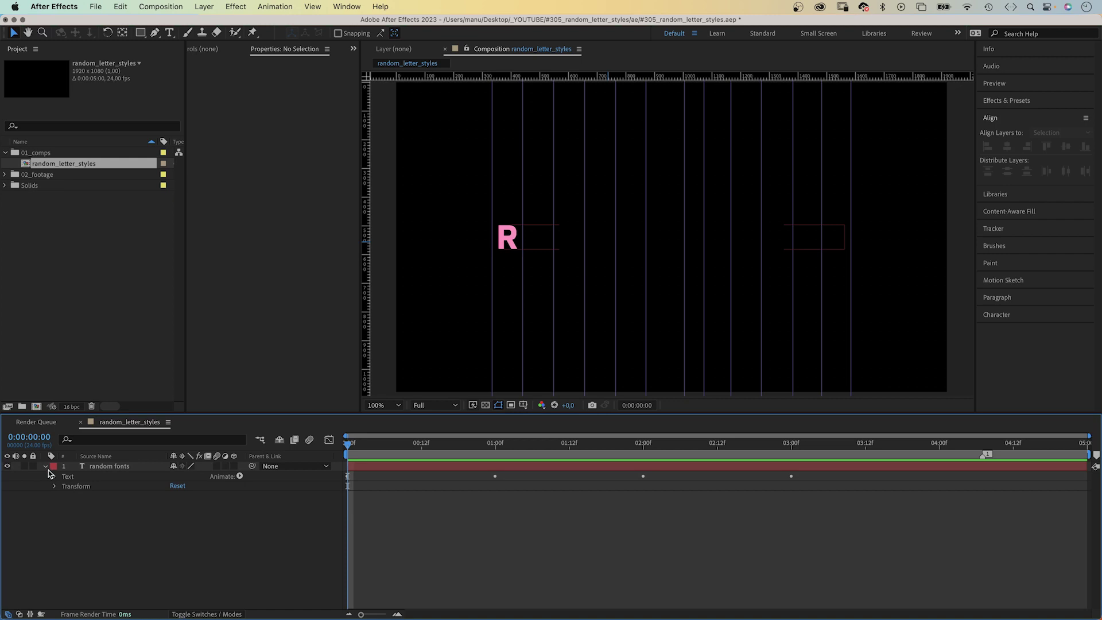
left_click(53, 476)
left_click(65, 515)
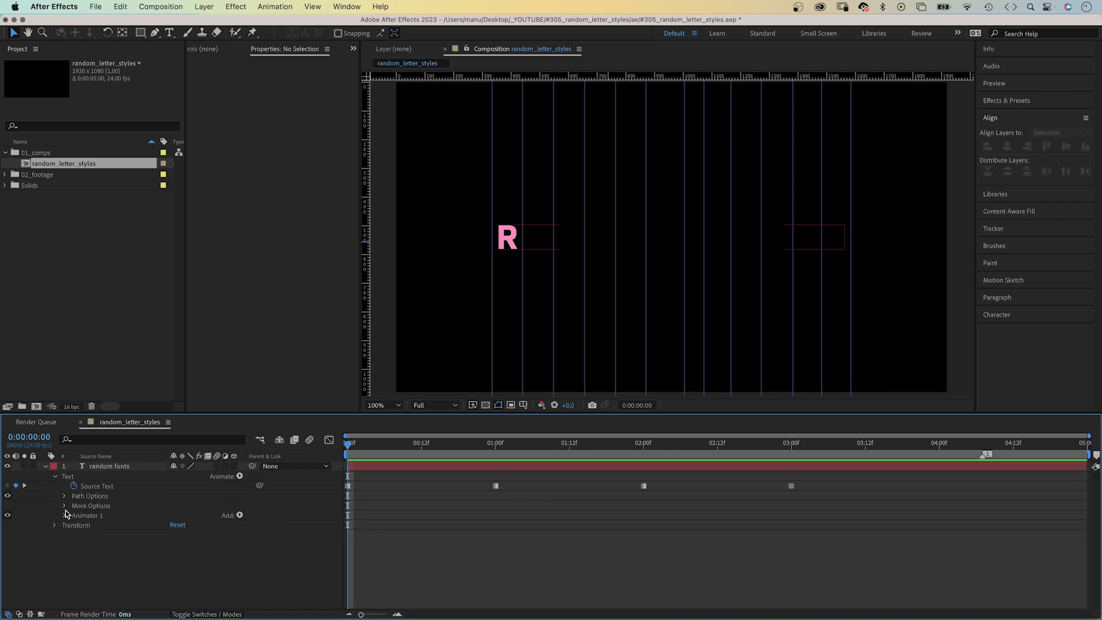
left_click(240, 476)
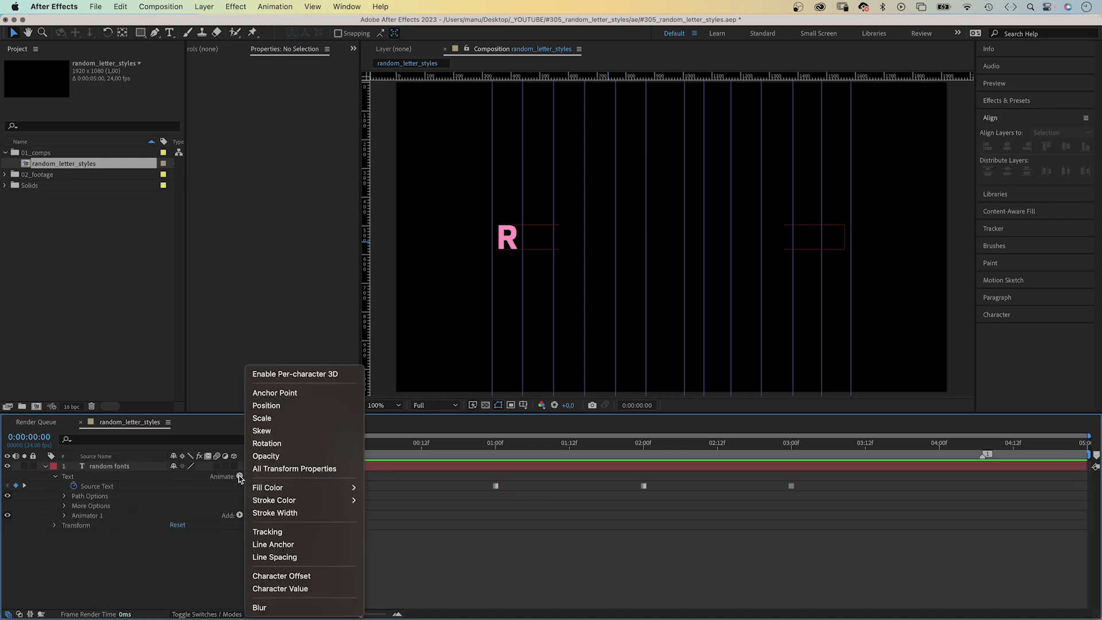
left_click(296, 417)
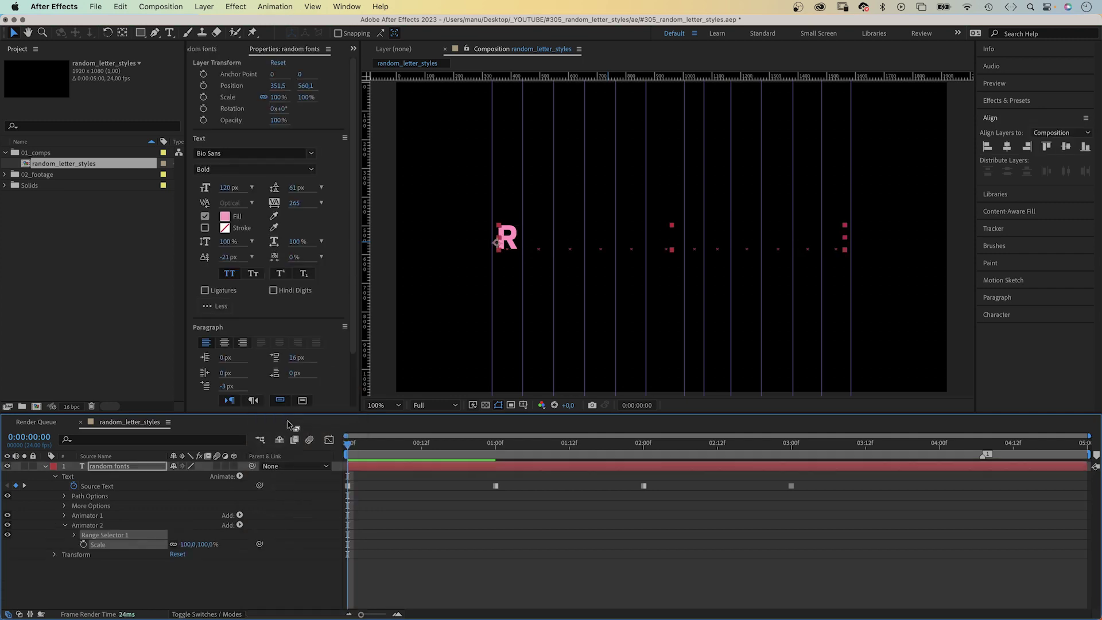
left_click(74, 535)
left_click(83, 574)
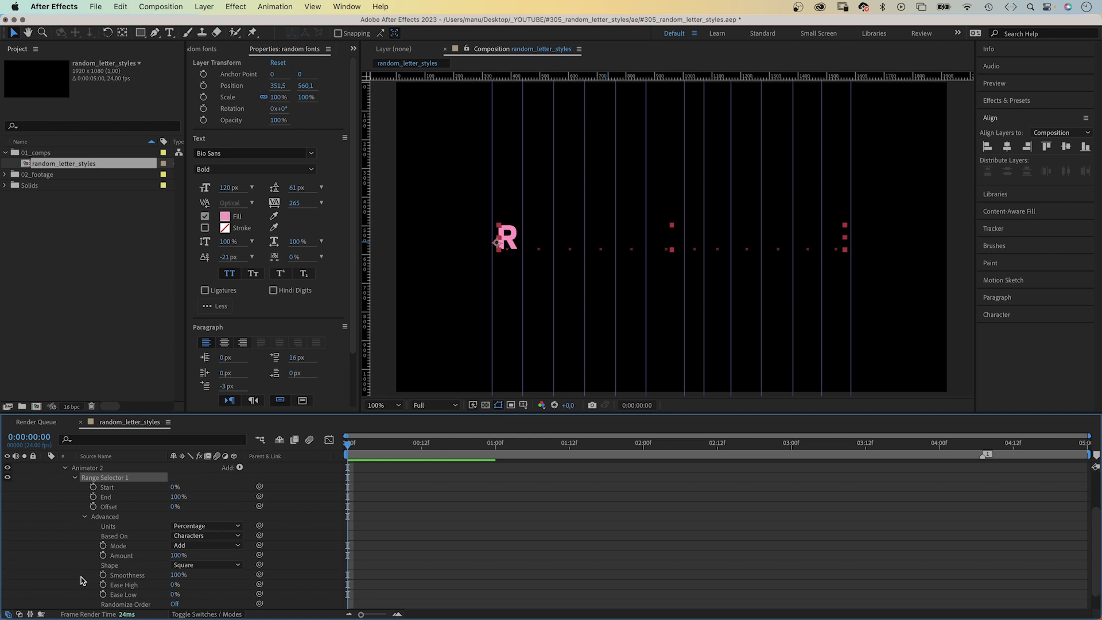
left_click(198, 527)
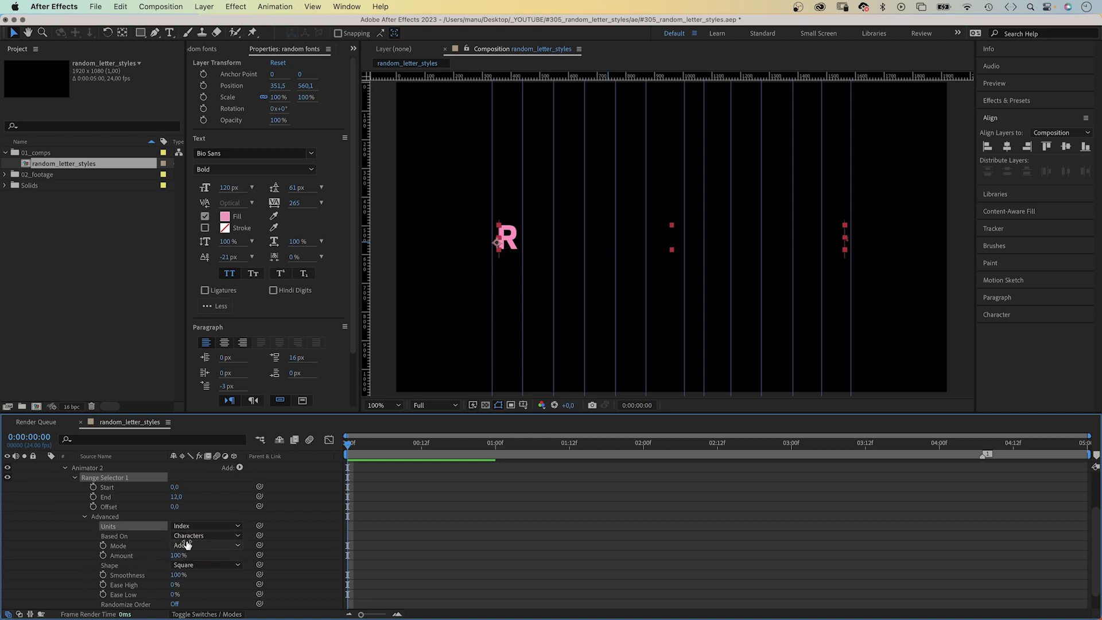
Set Animator 2's range Units to Index and link its Start and End to Animator 1's
left_click(192, 551)
left_click(84, 517)
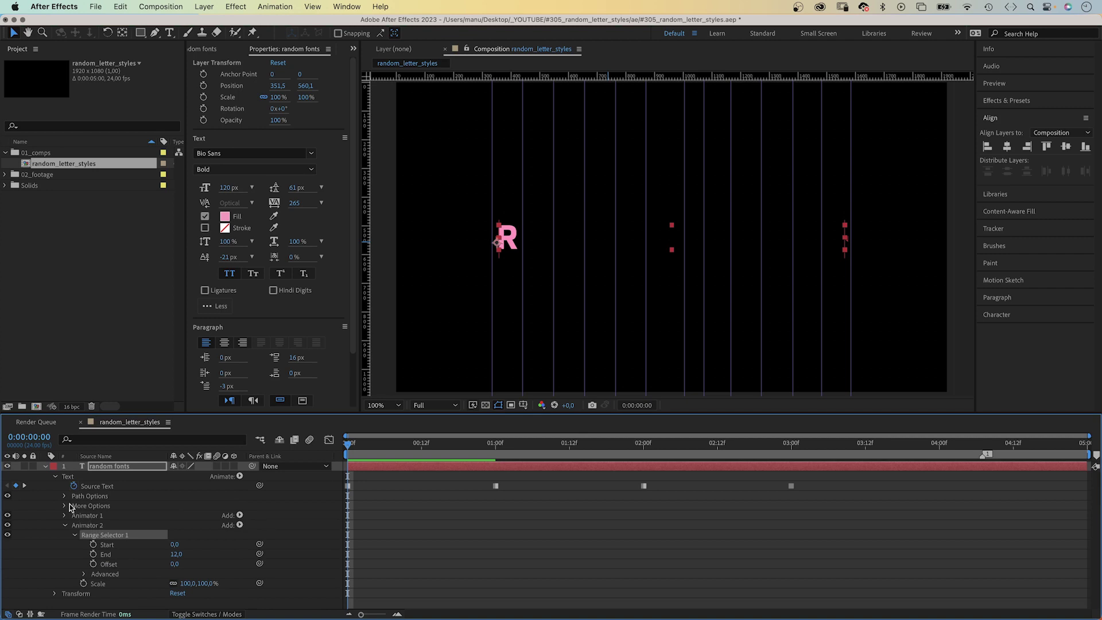
left_click(64, 515)
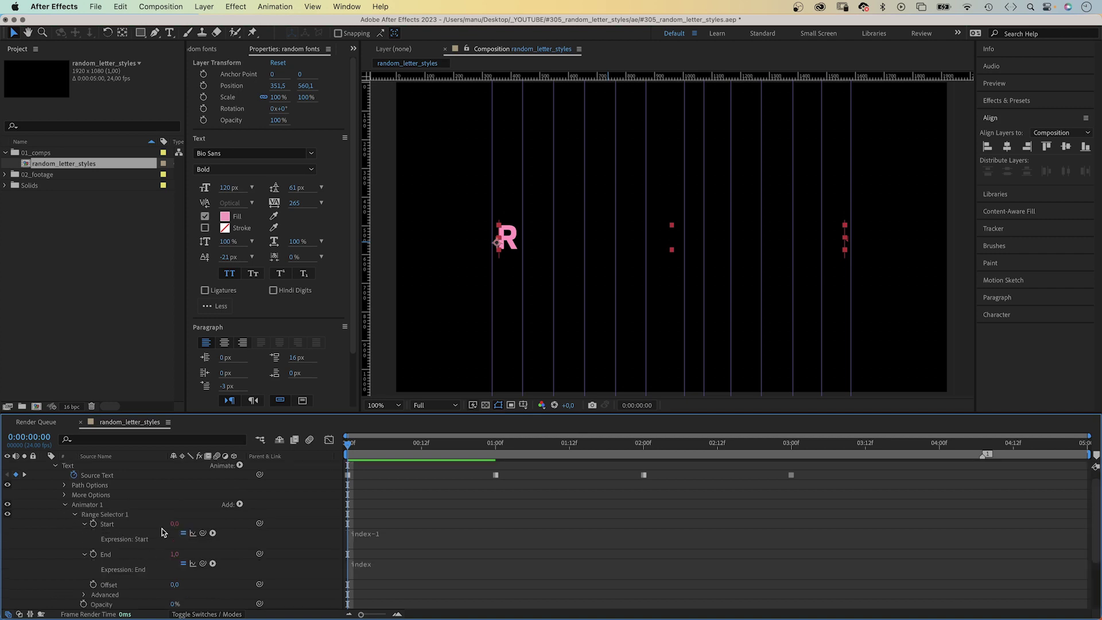
left_click_drag(1093, 526, 1094, 566)
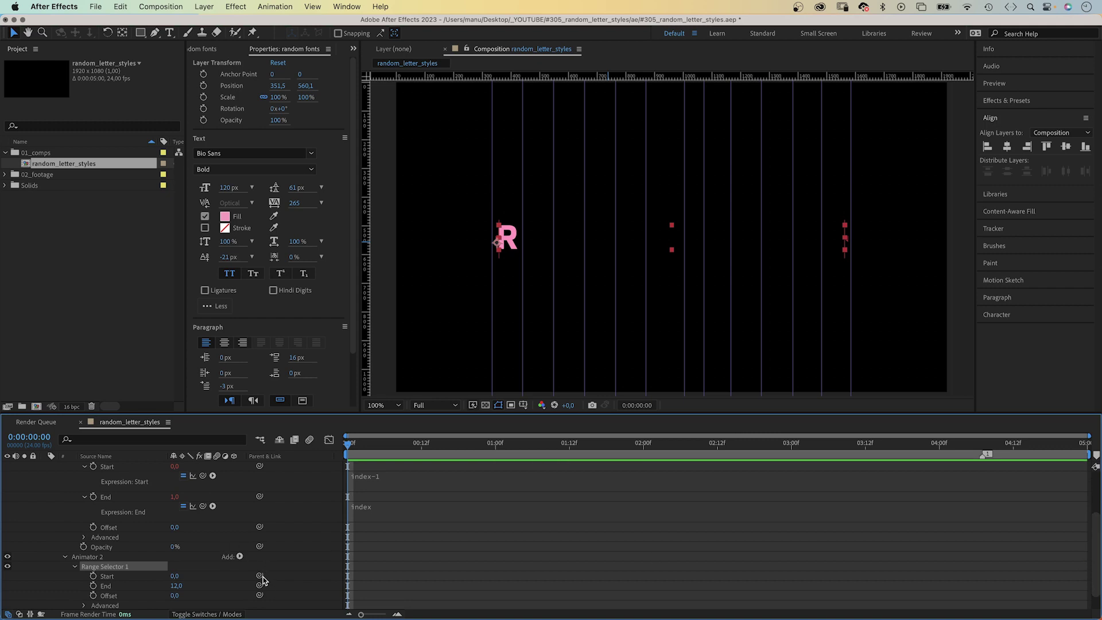
left_click_drag(260, 576, 138, 475)
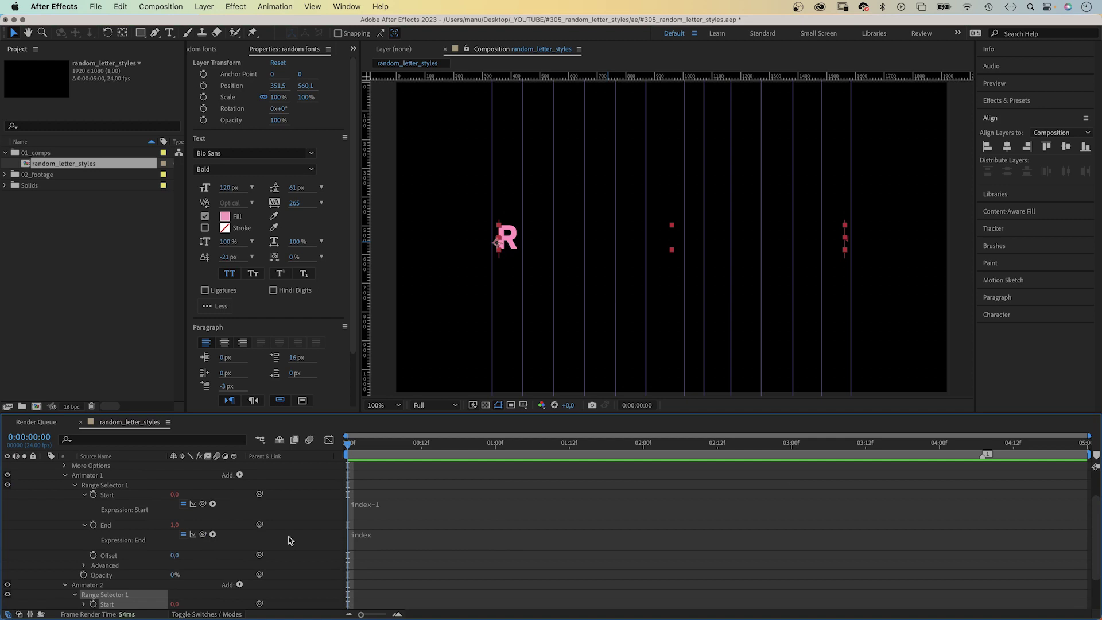
scroll(1038, 559, "down", 3)
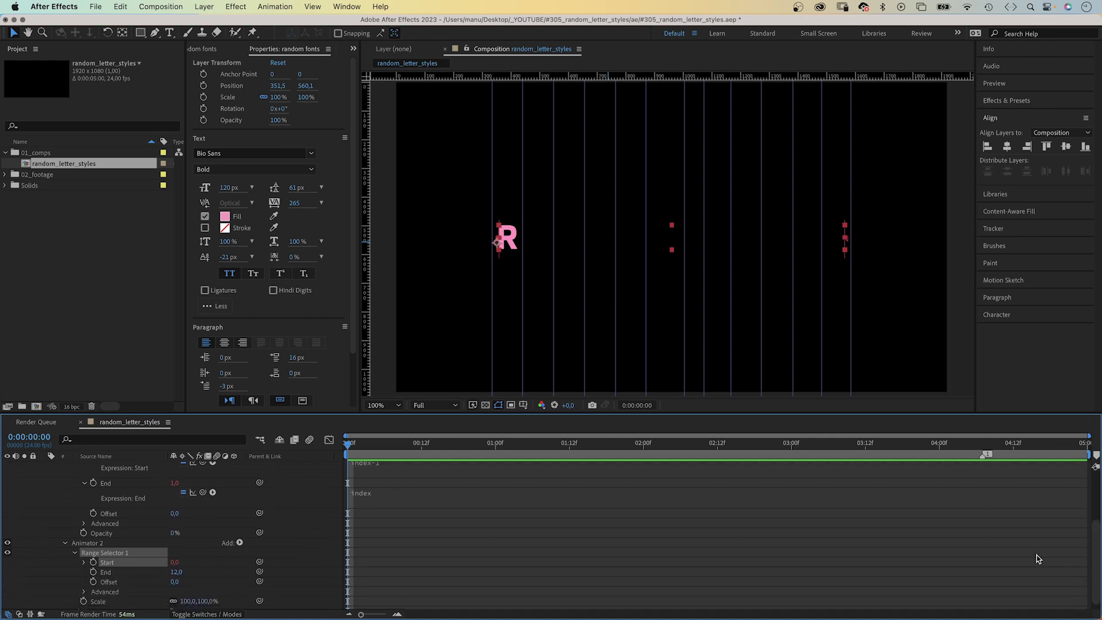
left_click_drag(259, 572, 108, 483)
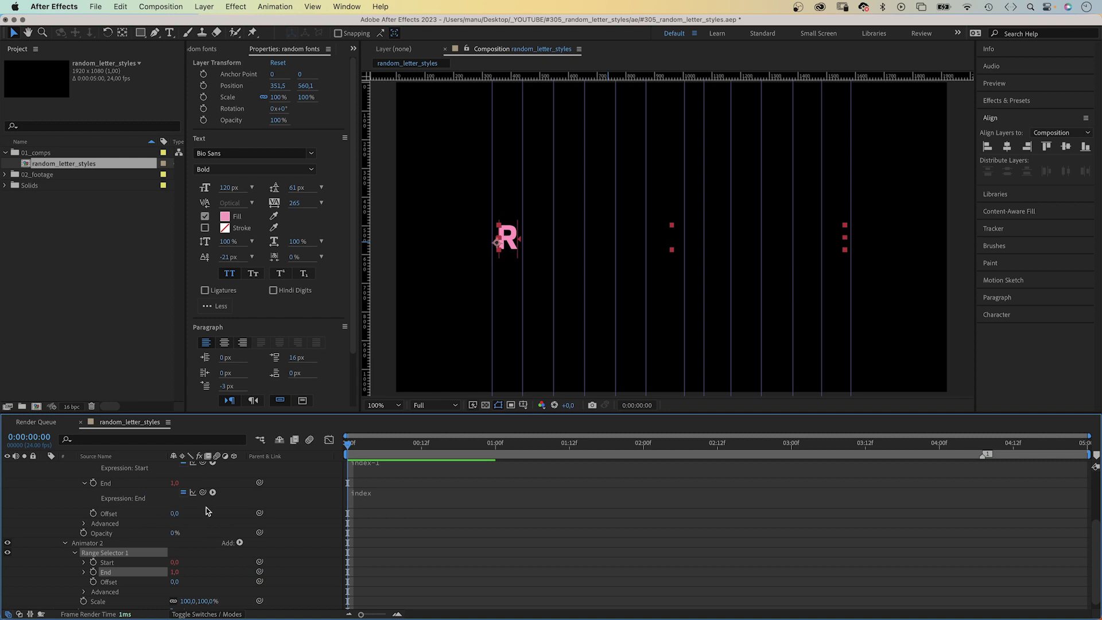
scroll(205, 512, "up", 5)
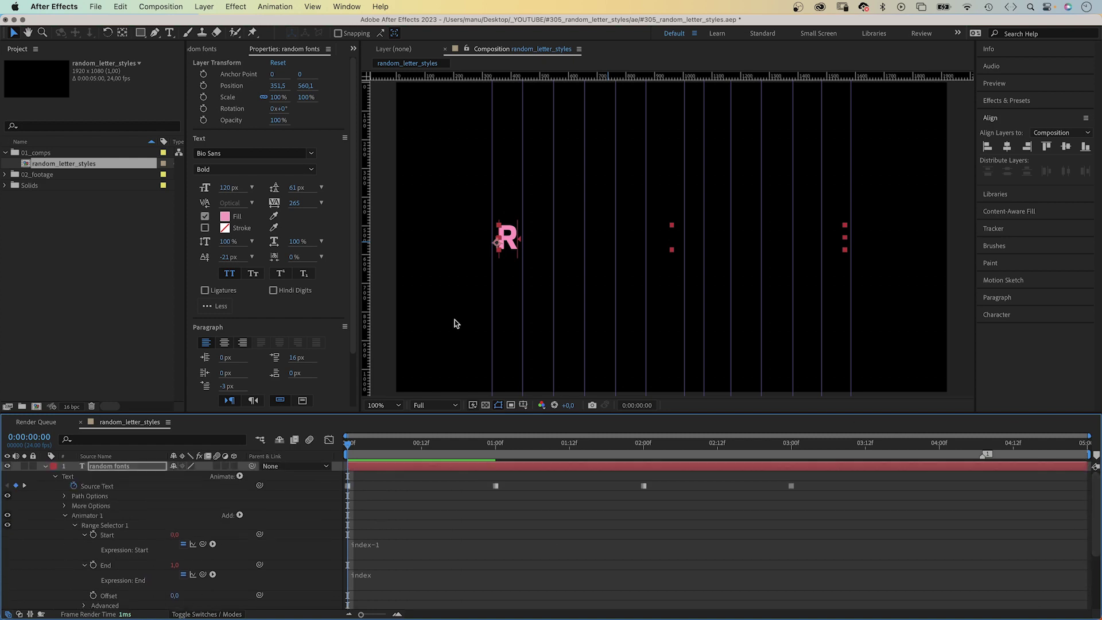
left_click(73, 525)
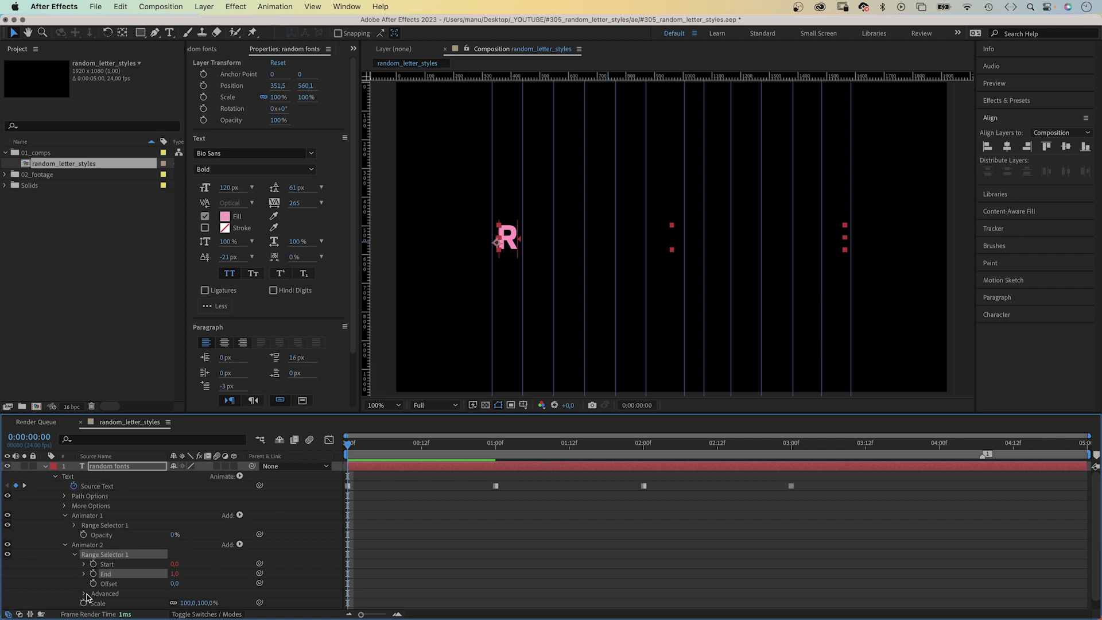
left_click(382, 578)
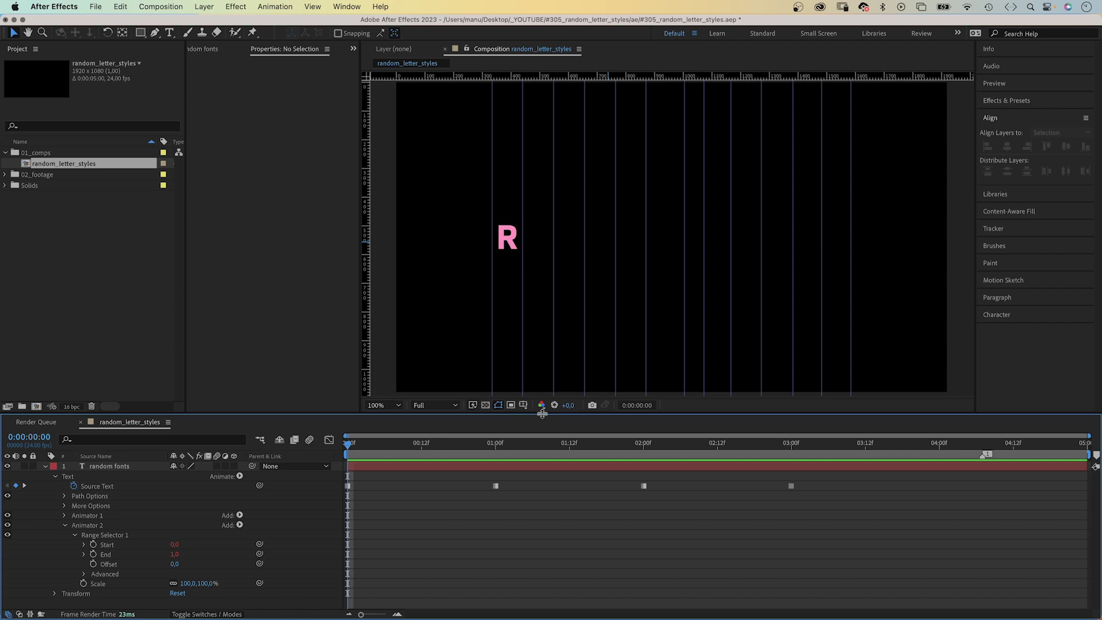
Give Animator 2's Scale the expression posterizeTime(4); seedRandom(index); wiggle(3,15)
left_click_drag(539, 411, 539, 300)
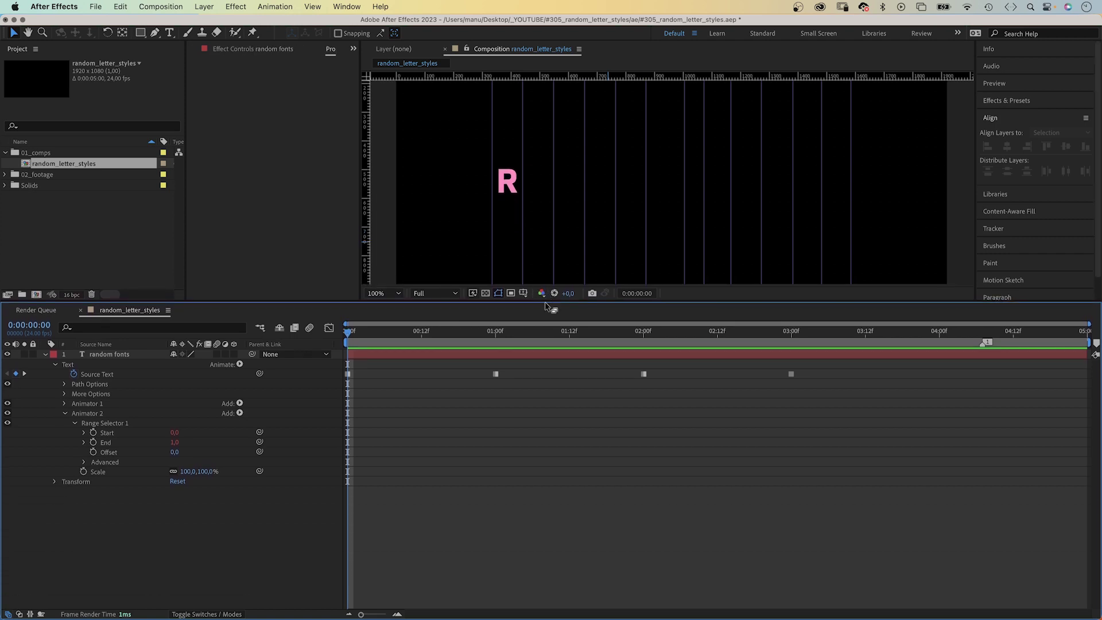
left_click(84, 471, "alt")
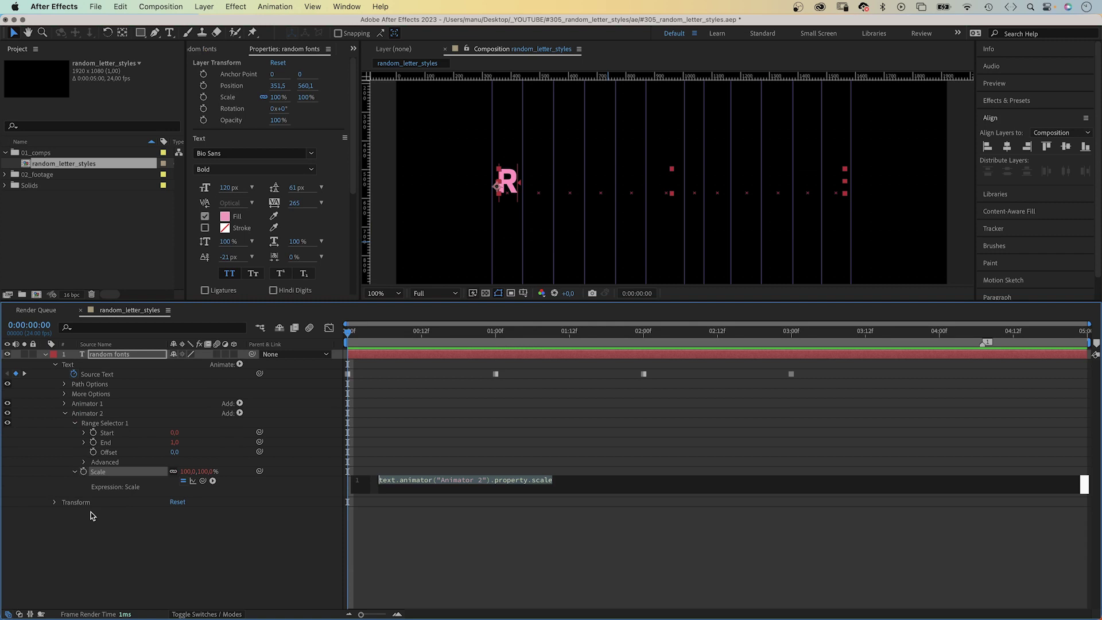
type("poster")
key("Return")
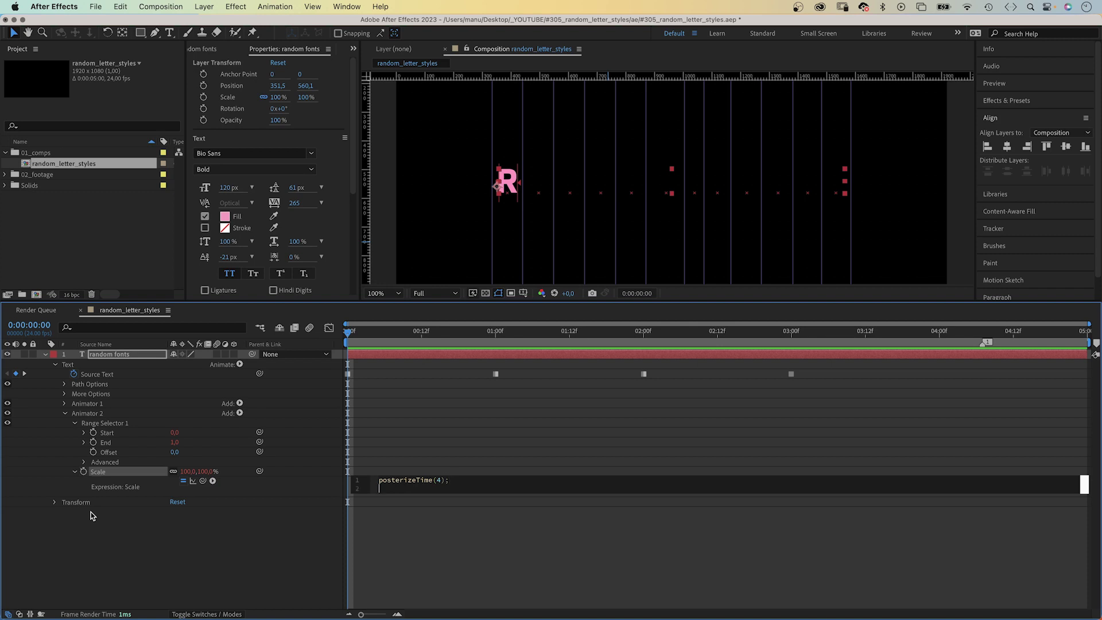
type("seedr")
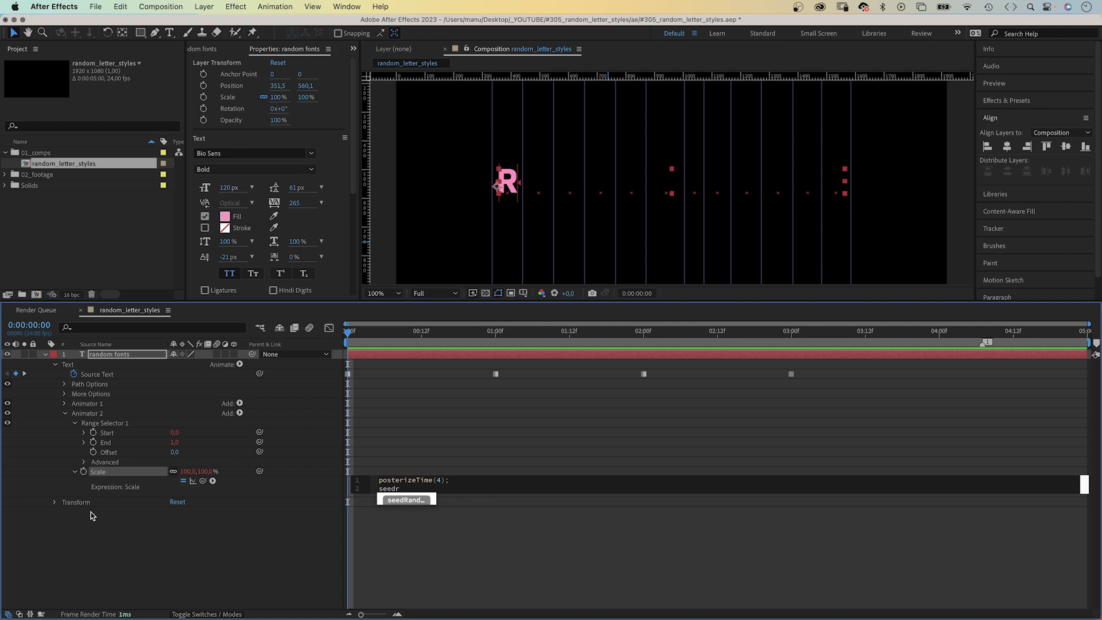
key("Return")
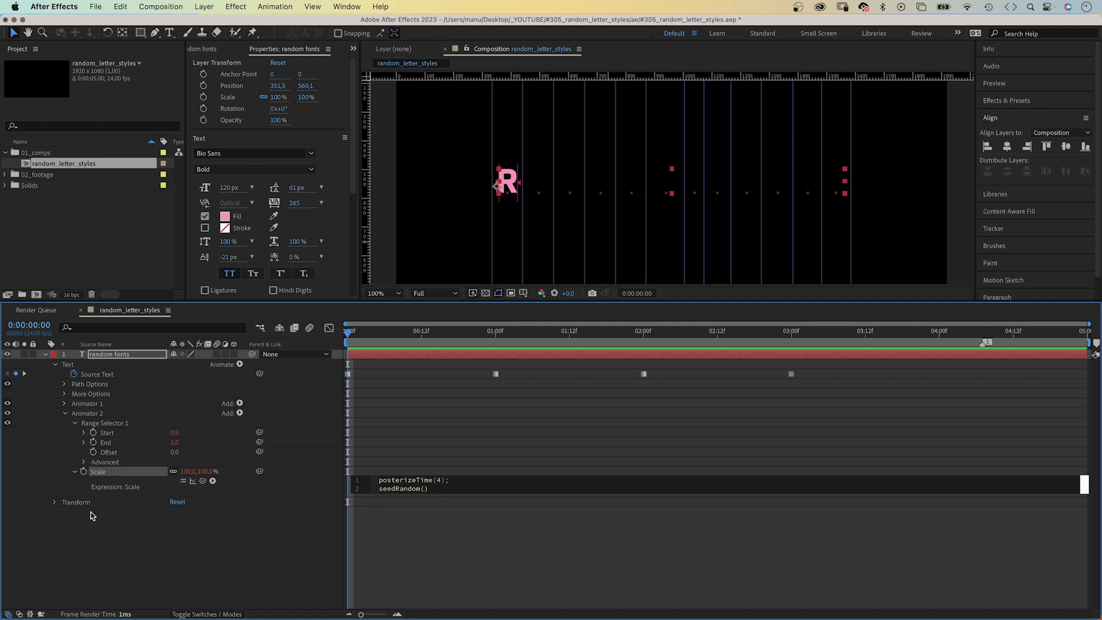
type("index")
key("Return")
key("Return")
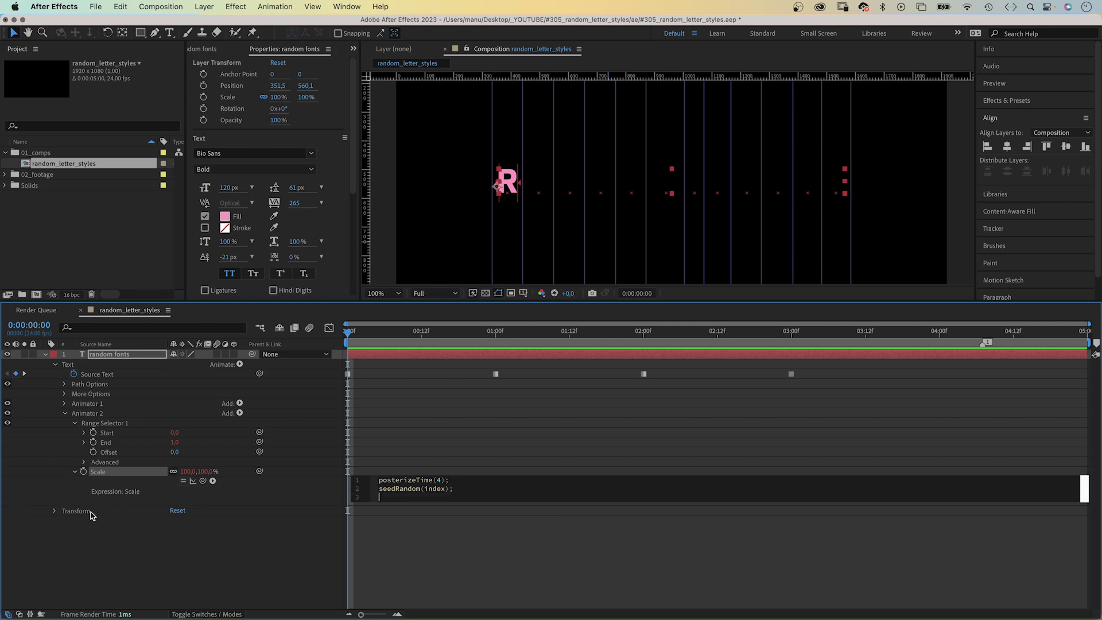
type("wigg")
key("Return")
left_click(165, 561)
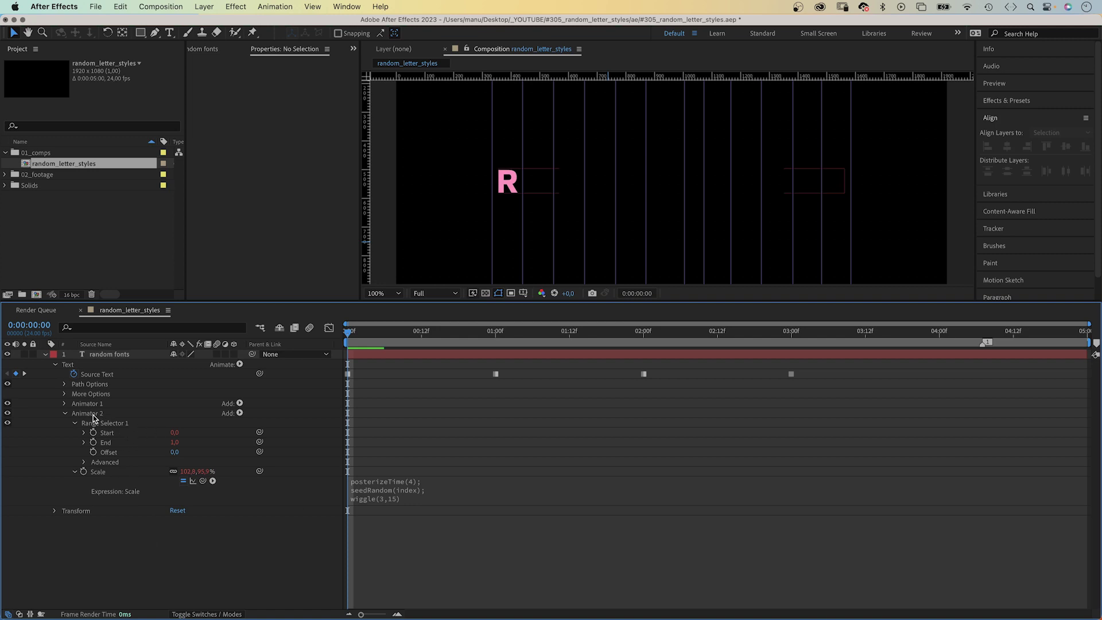
Preview the animation, then add a Rotation property to Animator 2
key("space")
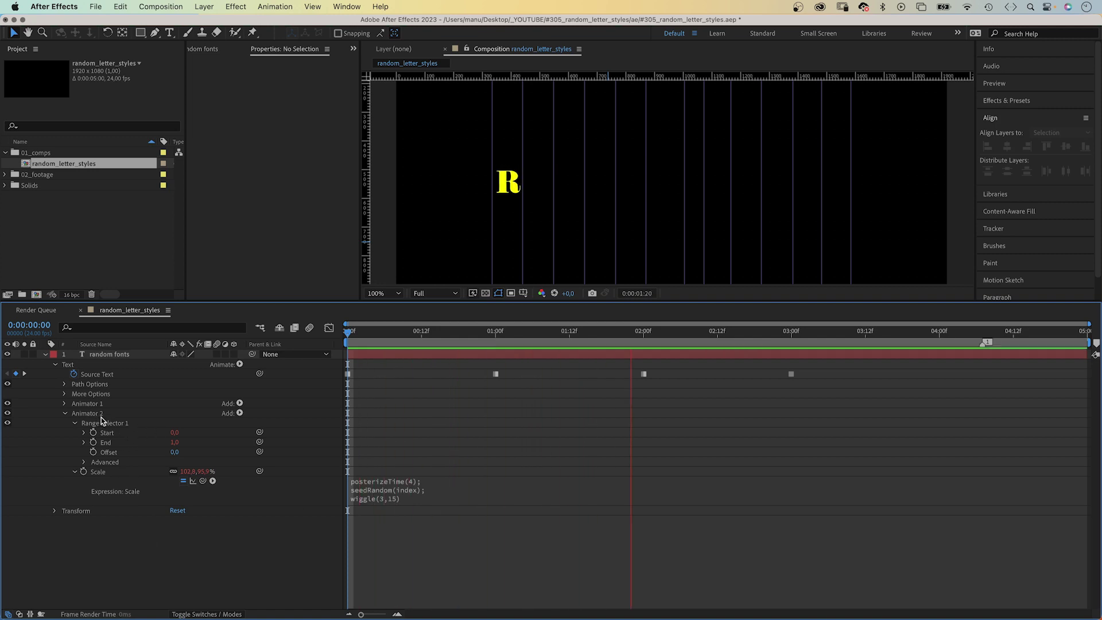
key("space")
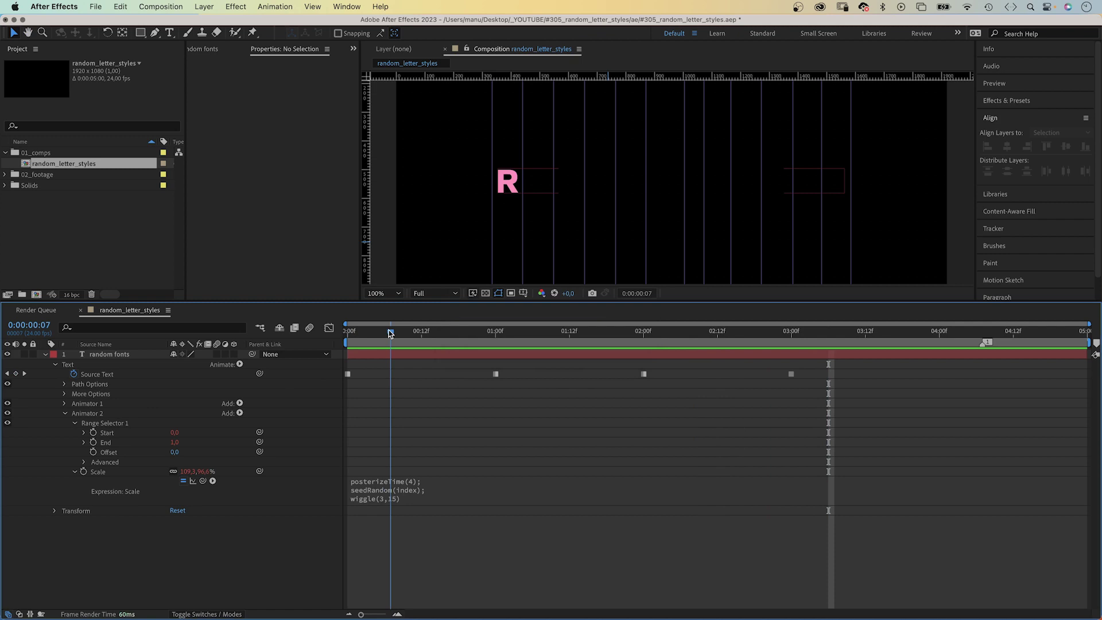
key("Home")
left_click(90, 414)
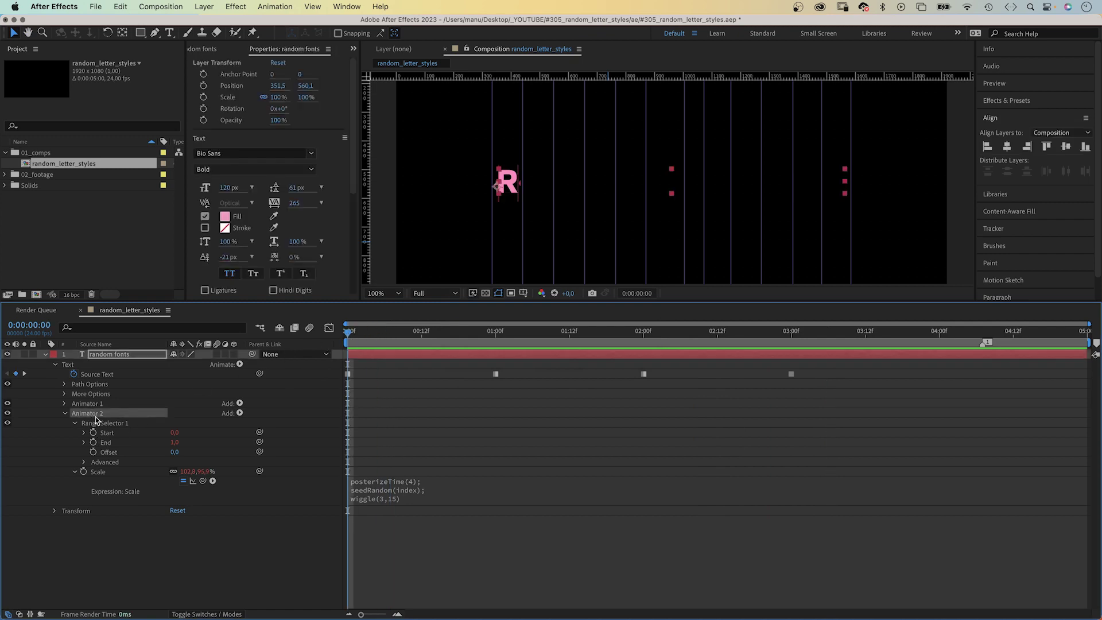
left_click(239, 365)
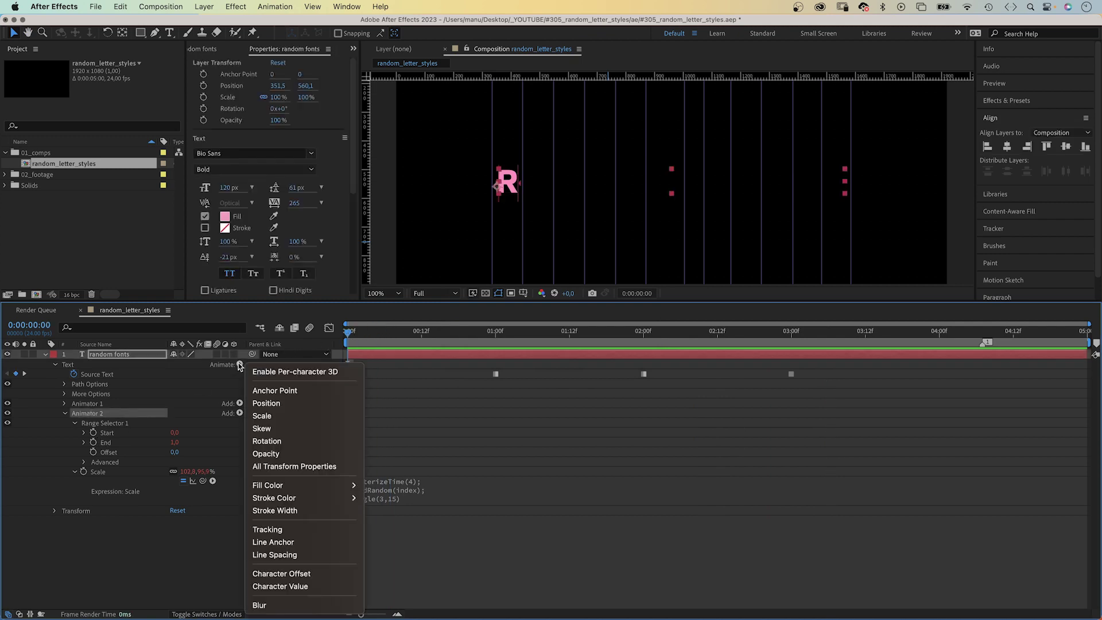
left_click(287, 439)
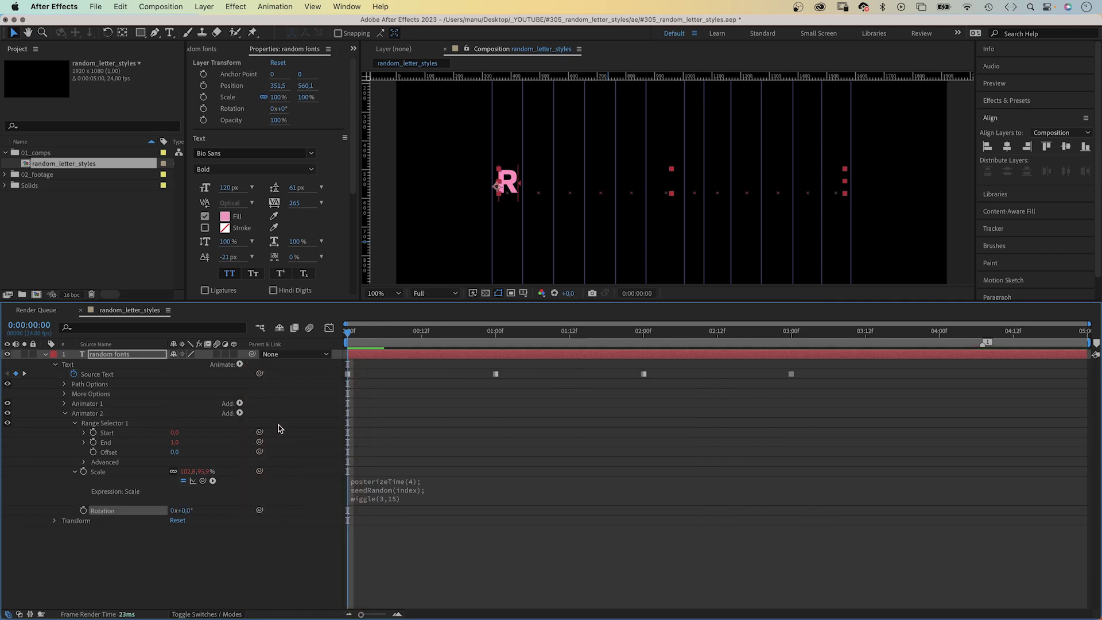
Paste the Scale expression into Rotation and change it to wiggle(3,10)
left_click(375, 496)
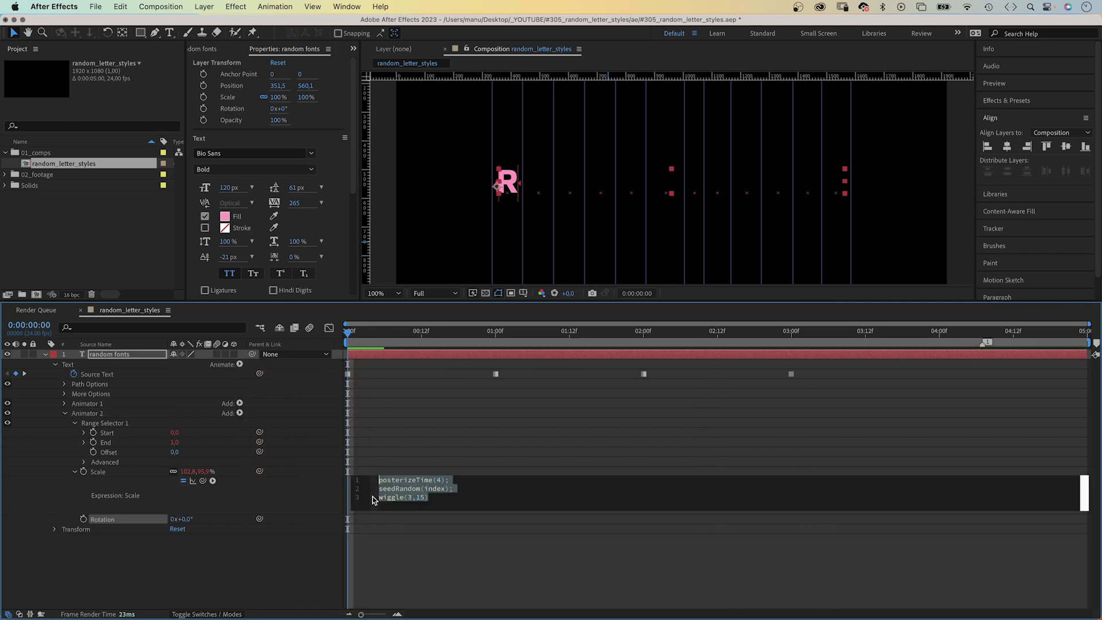
left_click(255, 572)
left_click(83, 519, "alt")
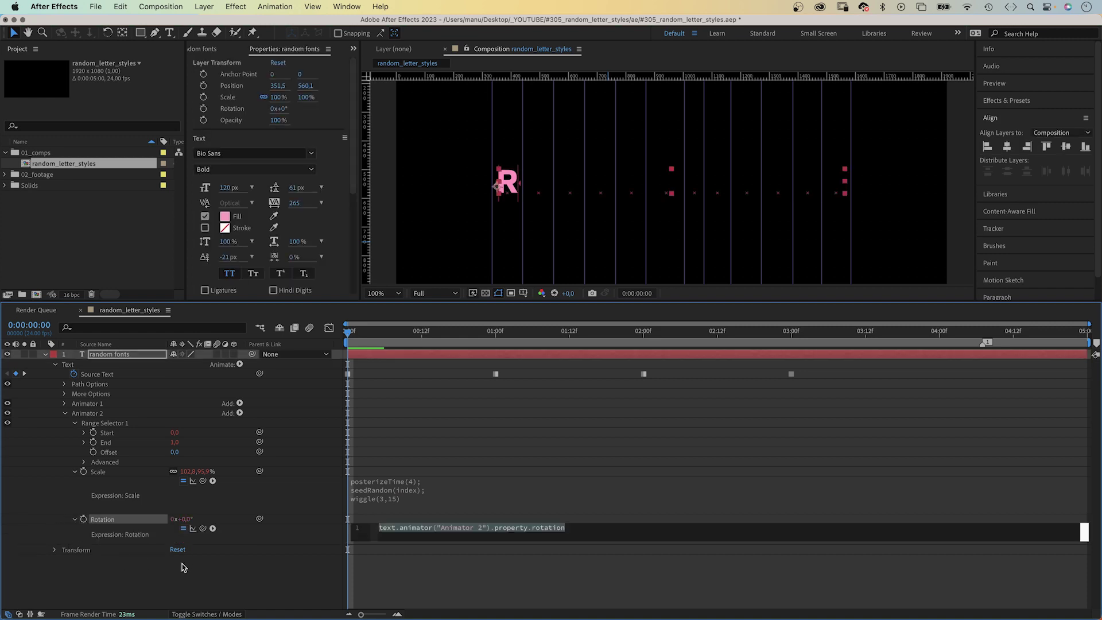
type("posterizeTime(4); seedRandom(index); wiggle(3,15)")
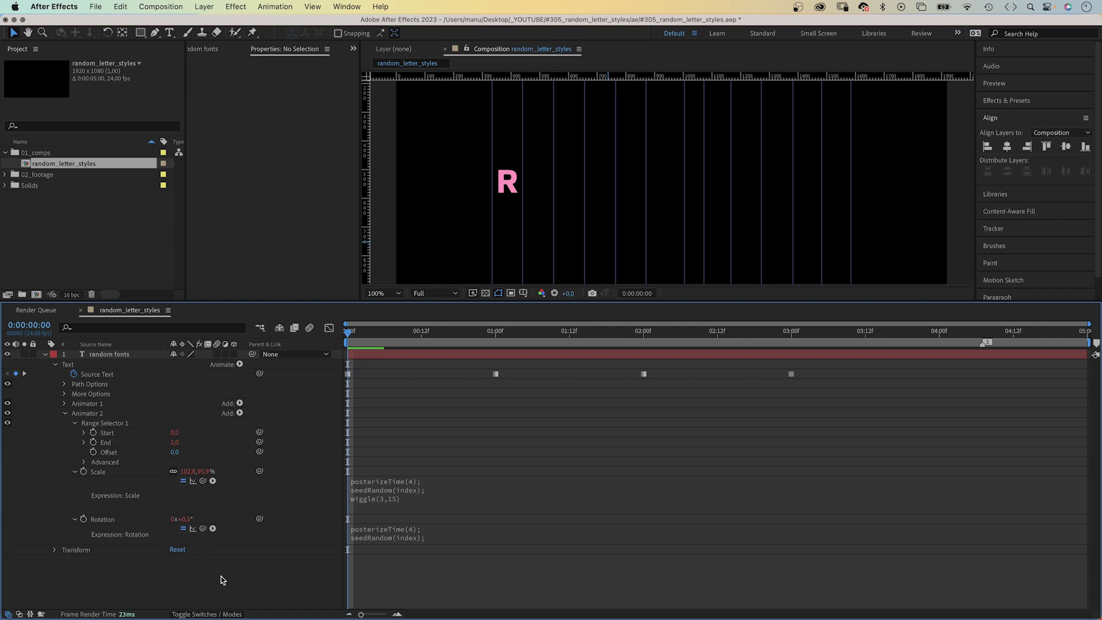
left_click(422, 542)
left_click(421, 545)
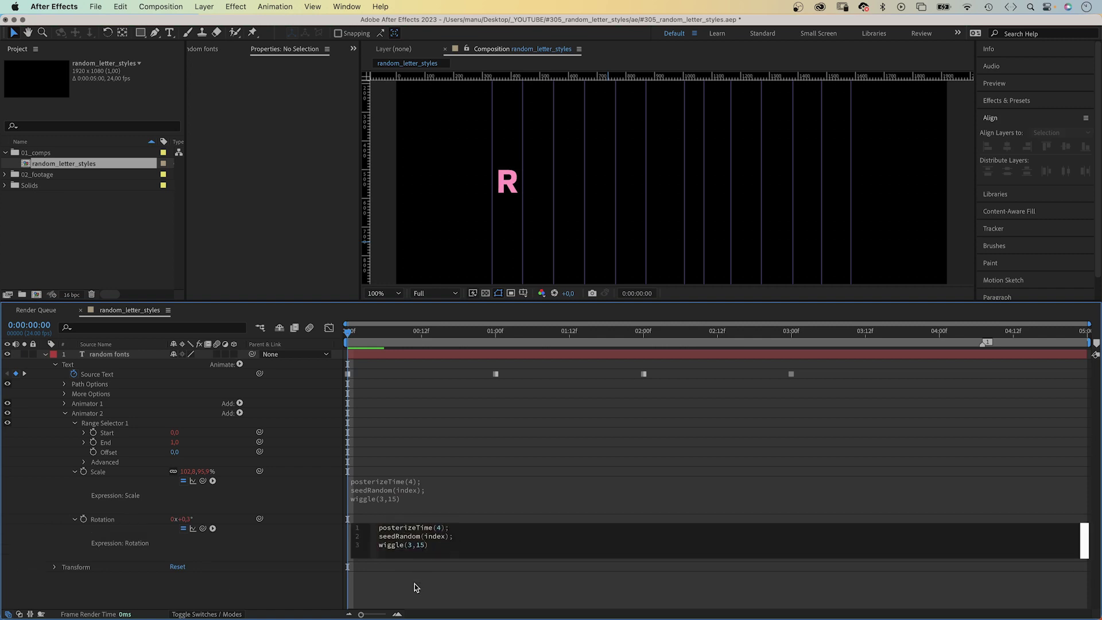
key("BackSpace")
type("0")
left_click(277, 575)
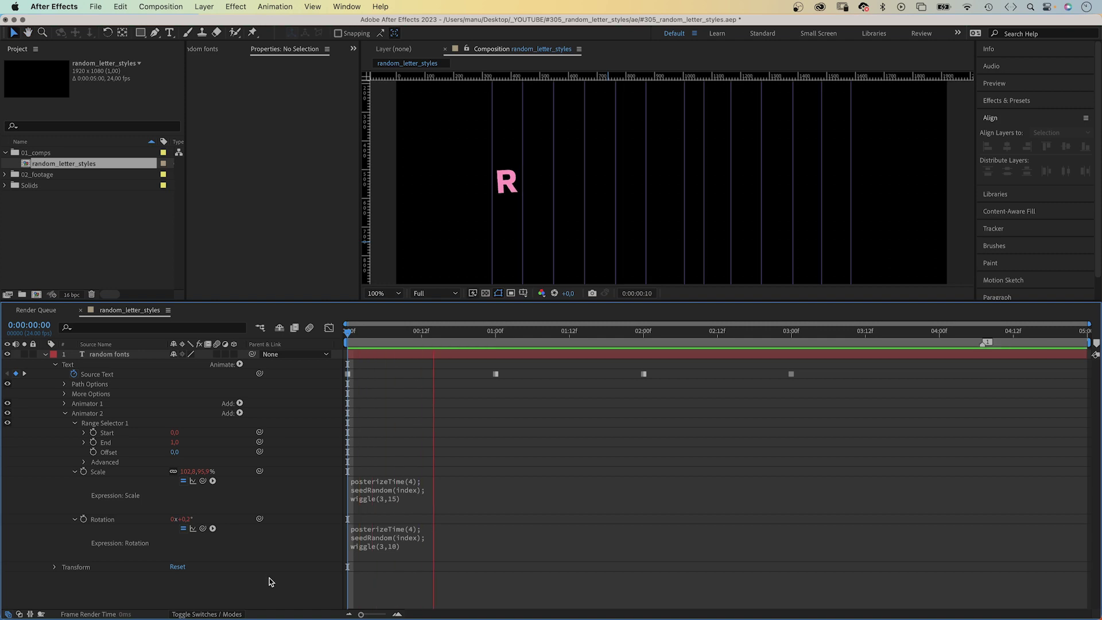
Set the random fonts layer's Grouping Alignment to 0, -40% and preview from the start
key("space")
left_click(92, 365)
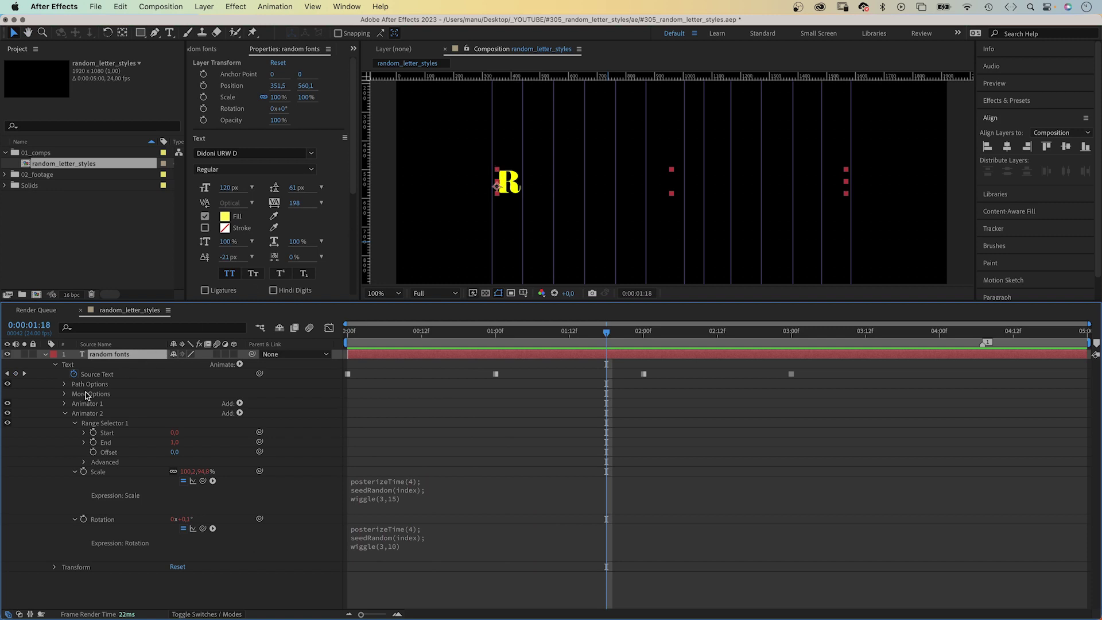
left_click(65, 395)
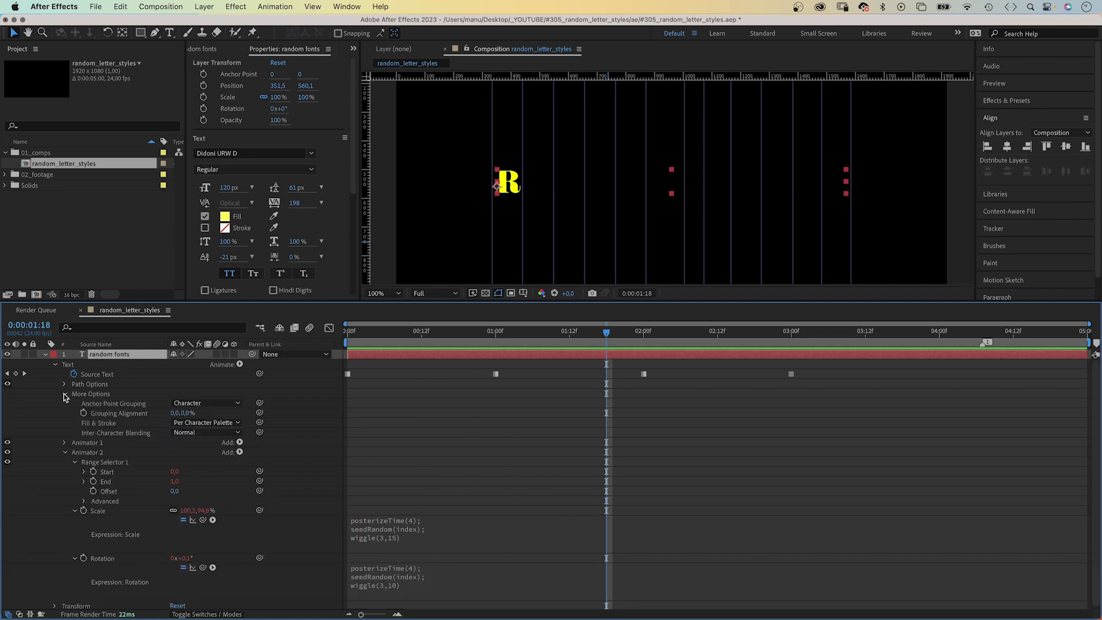
left_click(185, 413)
type("-4")
key("Return")
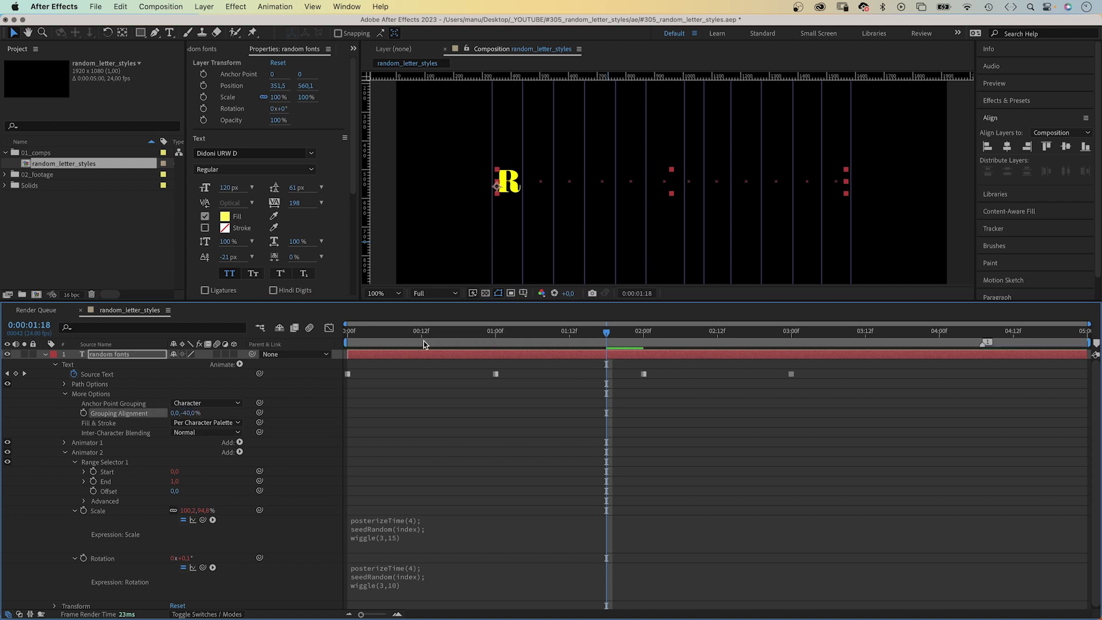
left_click_drag(415, 332, 347, 332)
key("space")
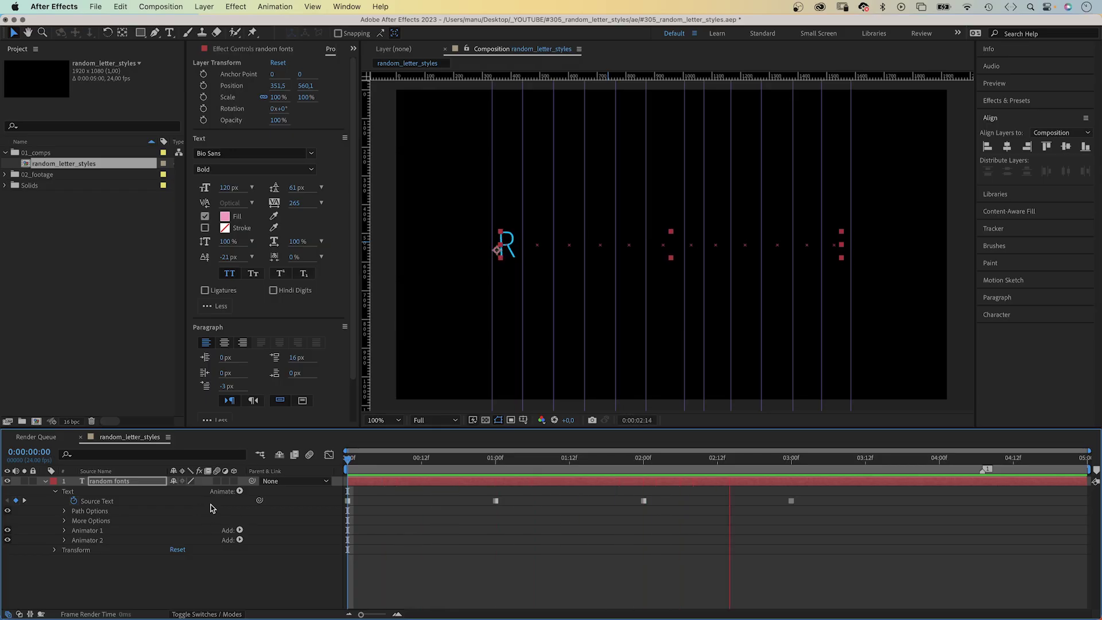
Start a Source Text expression with posterizeTime(4), seedRandom(index) and var s = Math.round(random(0,3))
key("space")
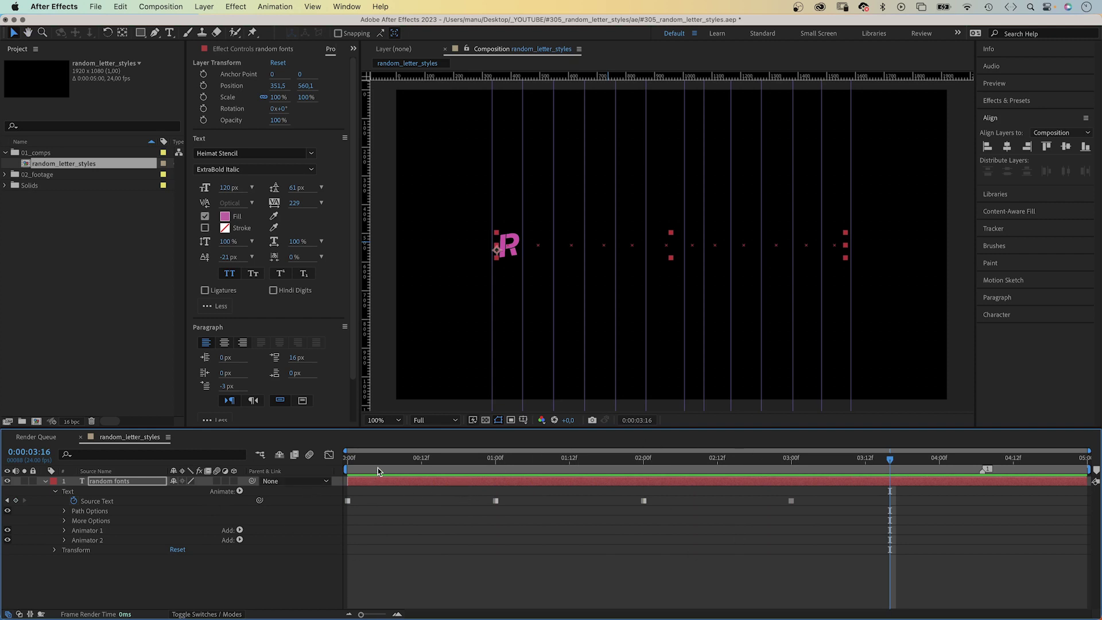
key("Home")
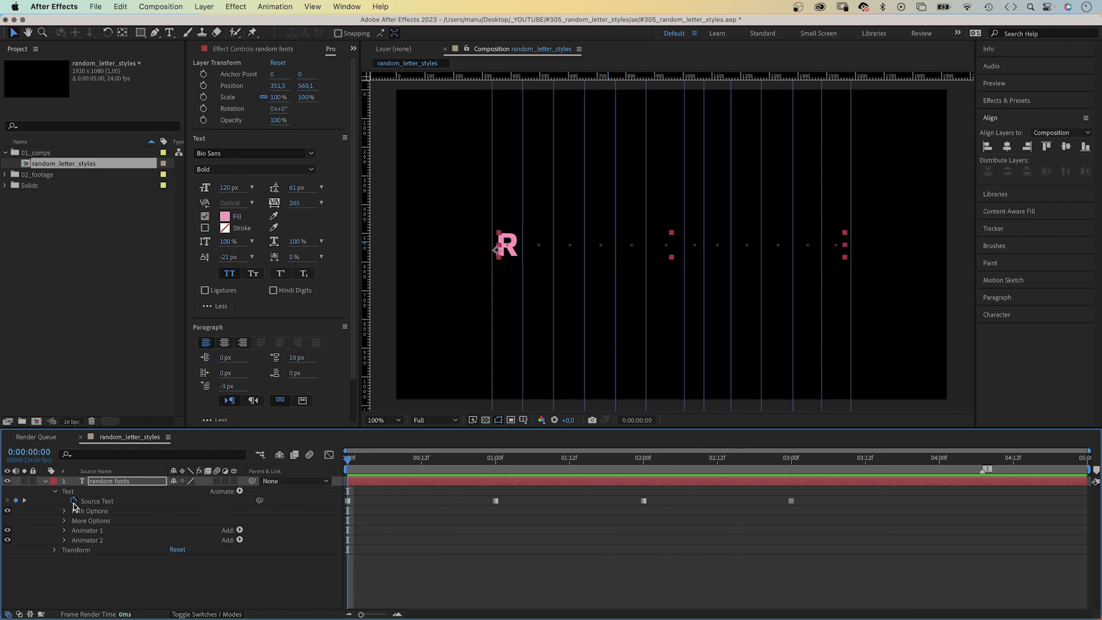
left_click(74, 502, "alt")
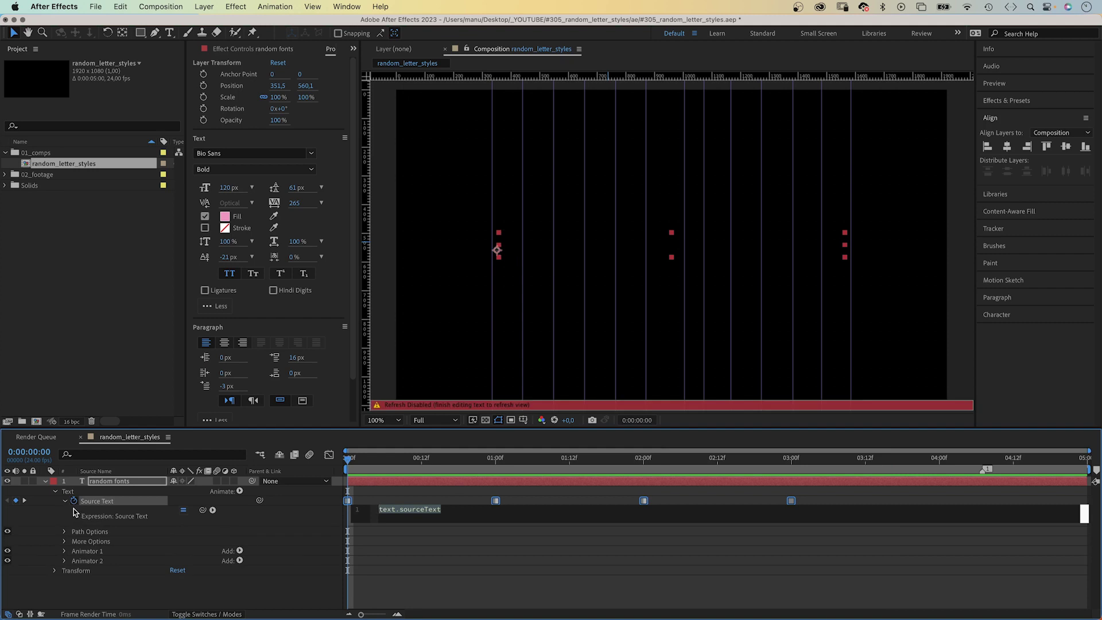
type("pos")
key("Return")
type("seedra")
key("Return")
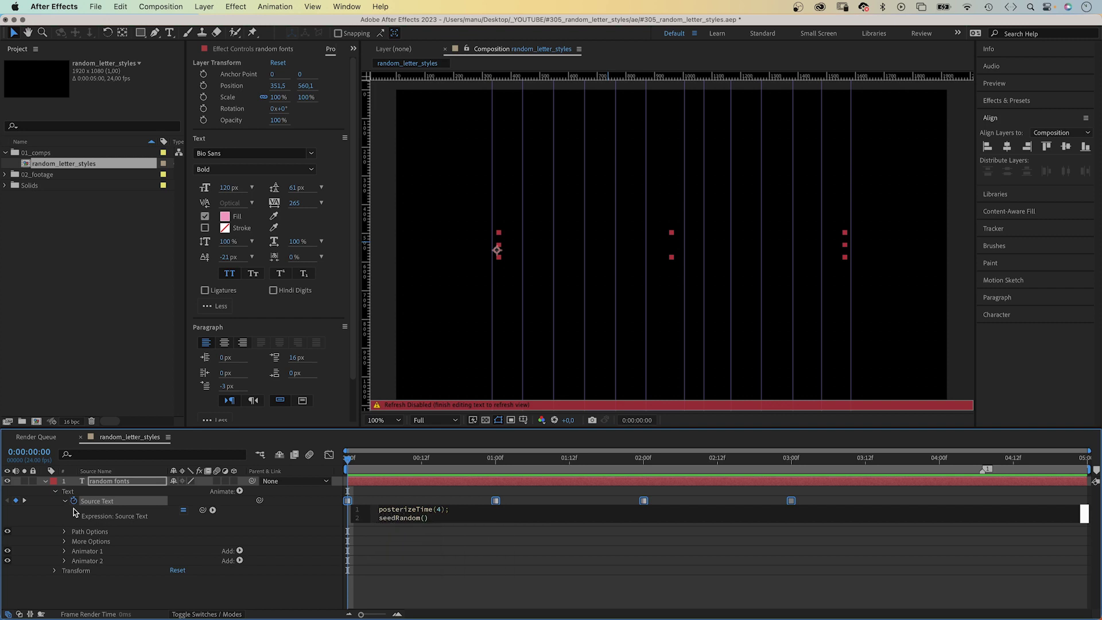
type("index")
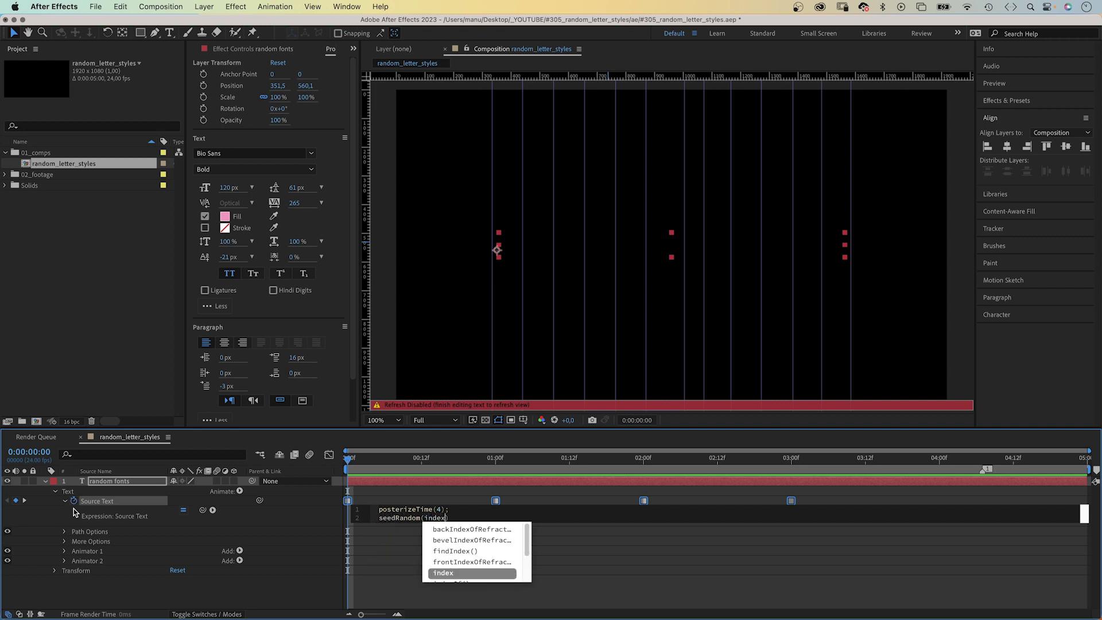
key("Escape")
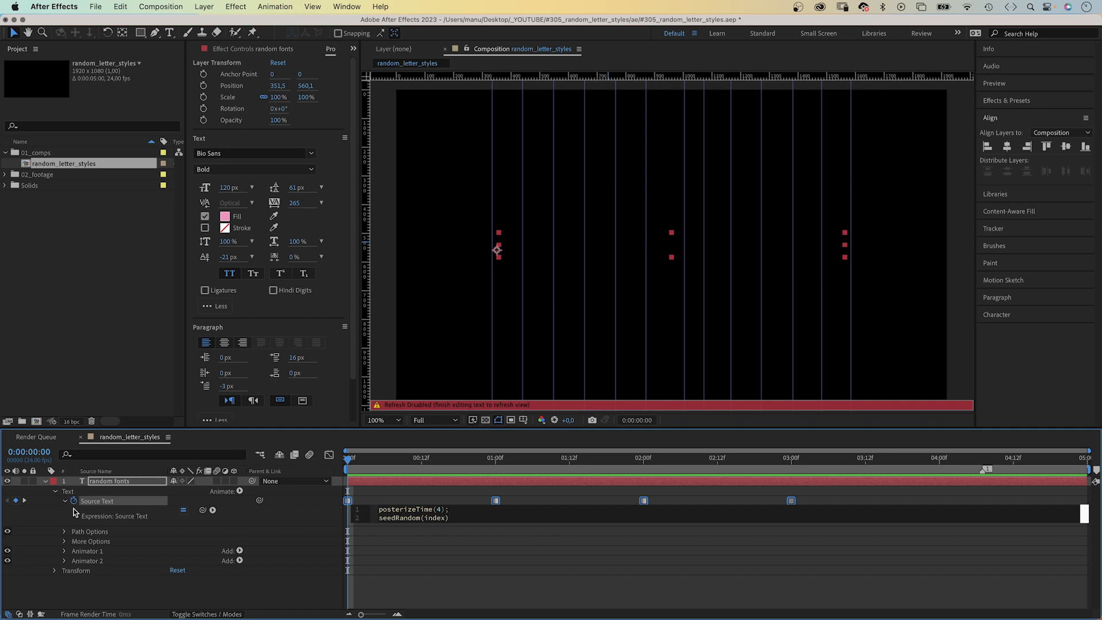
key("Return")
type(";")
key("Return")
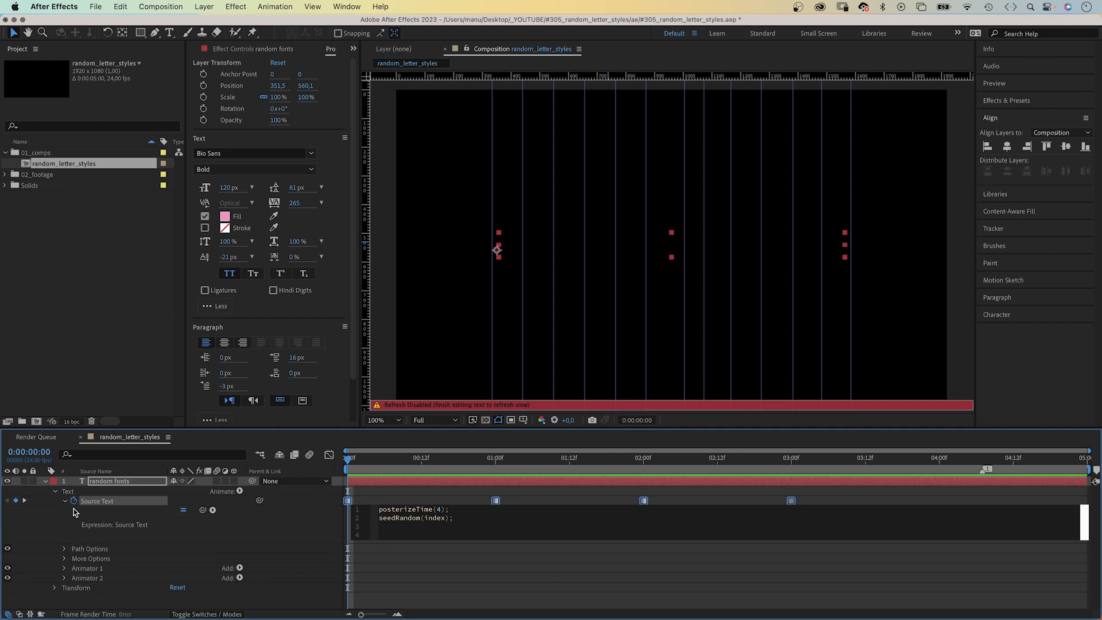
type("var s = ")
type("Math")
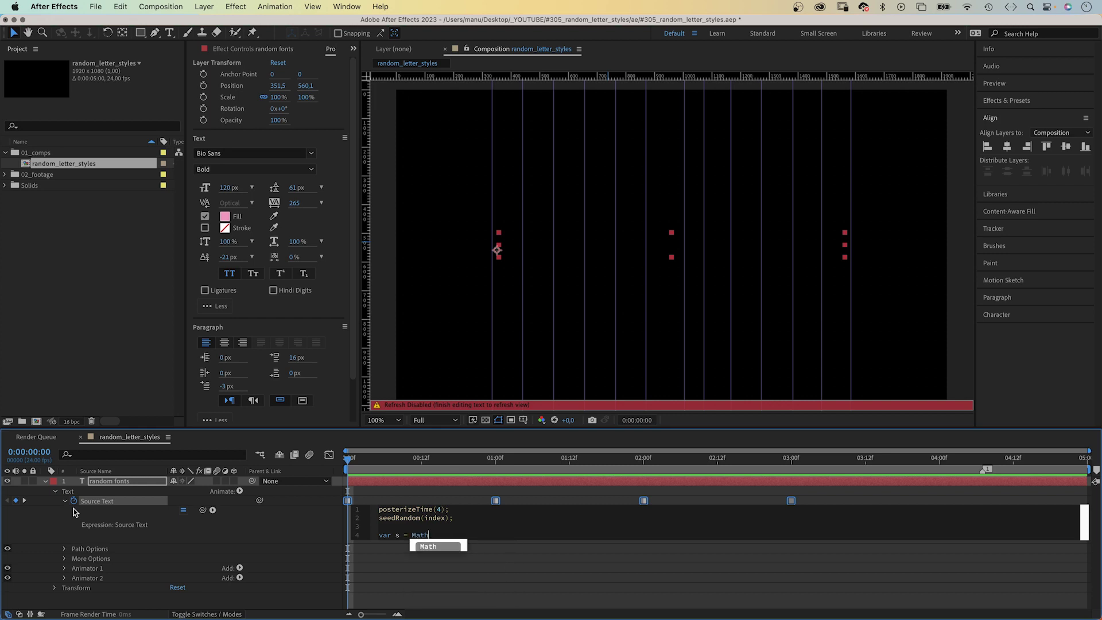
type(".round")
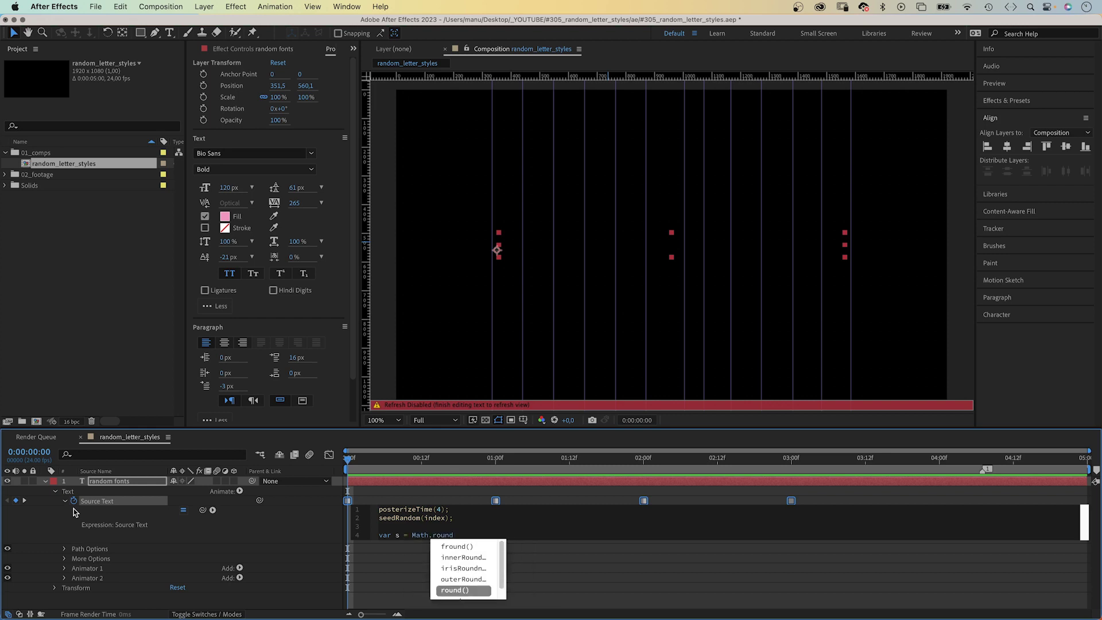
type("(")
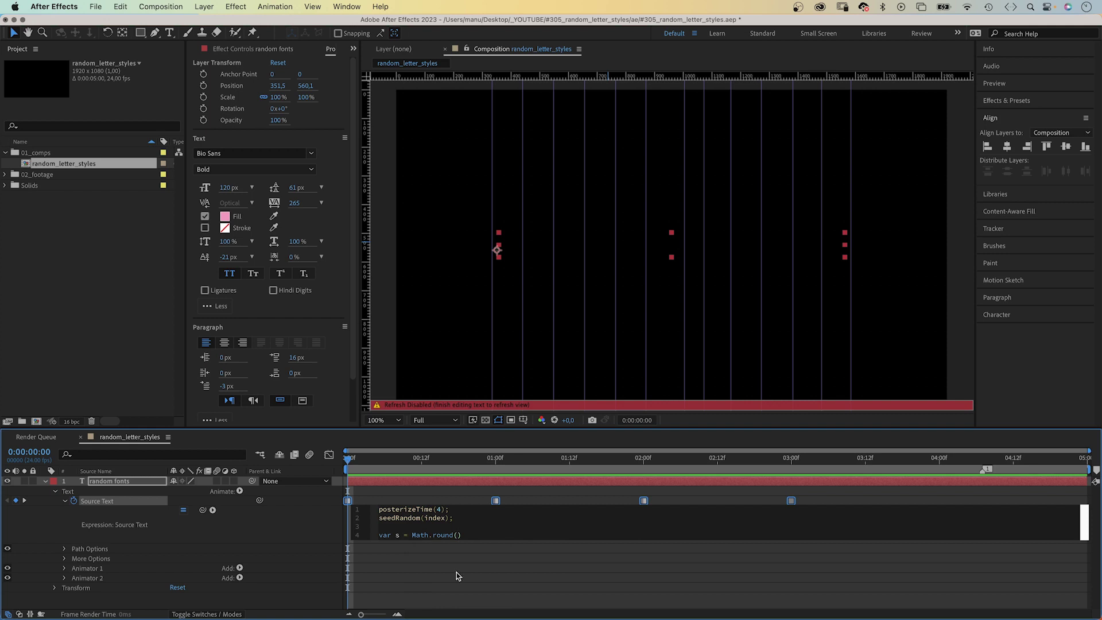
type("random(")
type("0,")
type("3")
End the expression with text.sourceText.getStyleAt(0,s), commit it, and preview R switching styles
key("Return")
key("Return")
type("t")
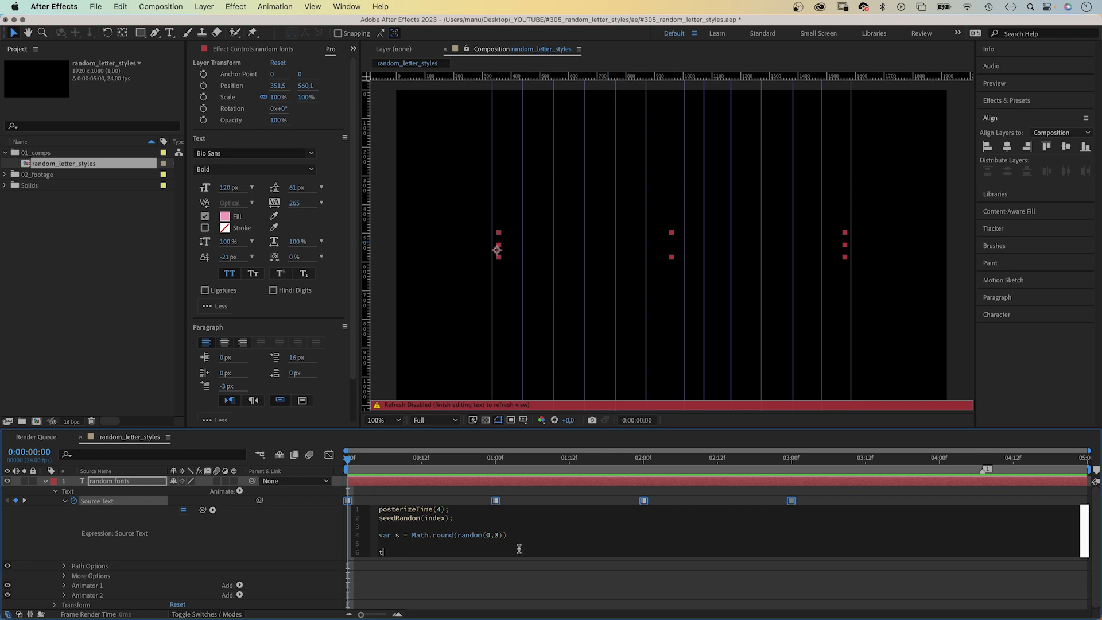
type("ext.s")
type("ourcet")
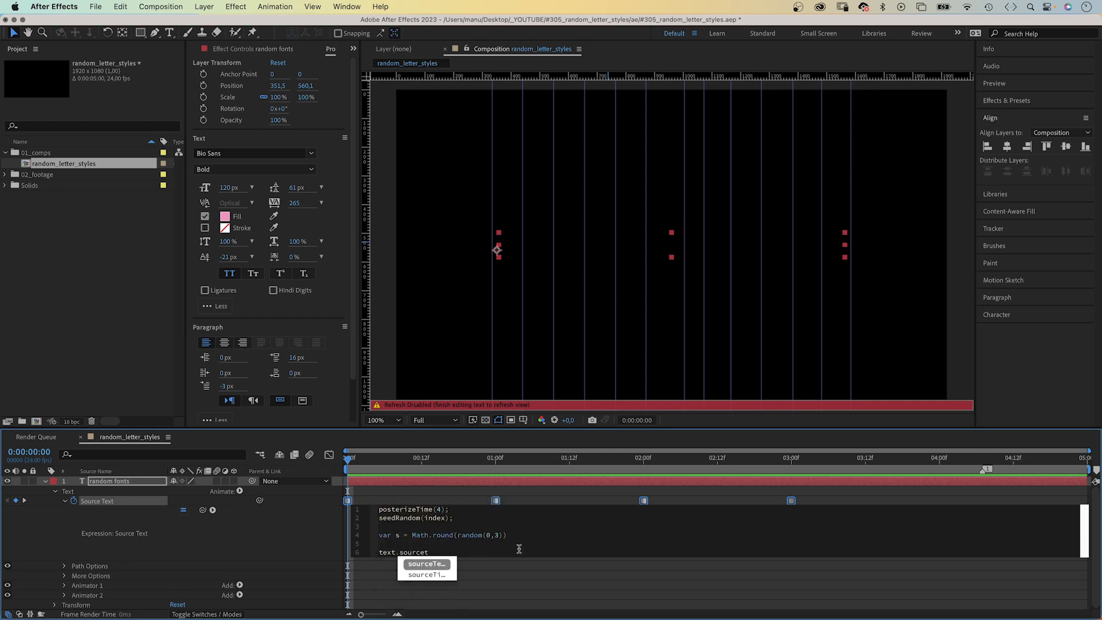
key("Return")
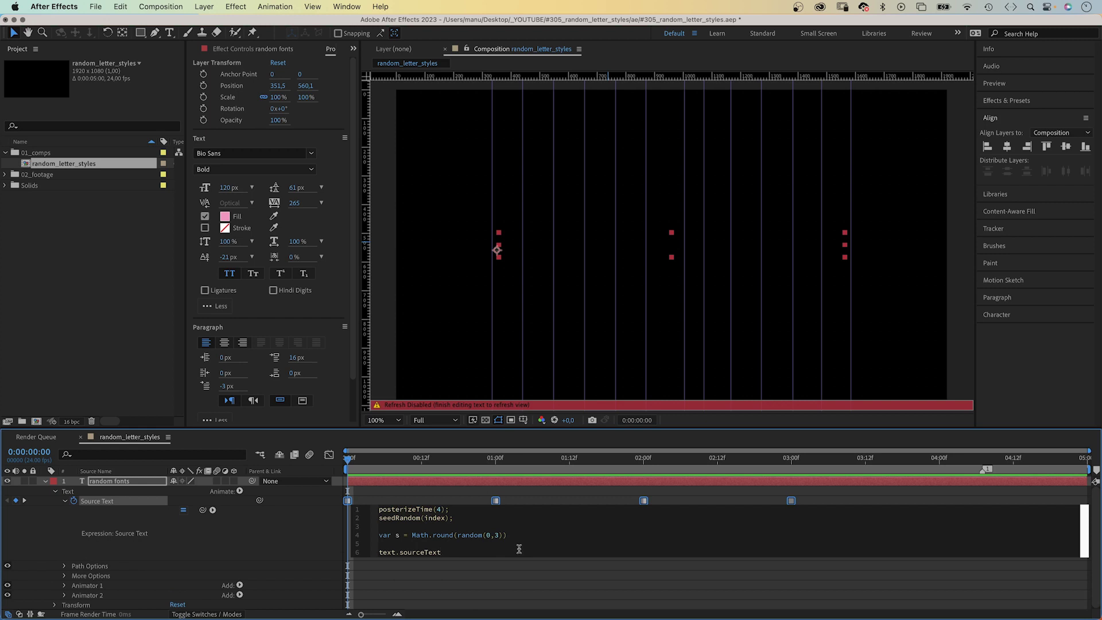
type(".getst")
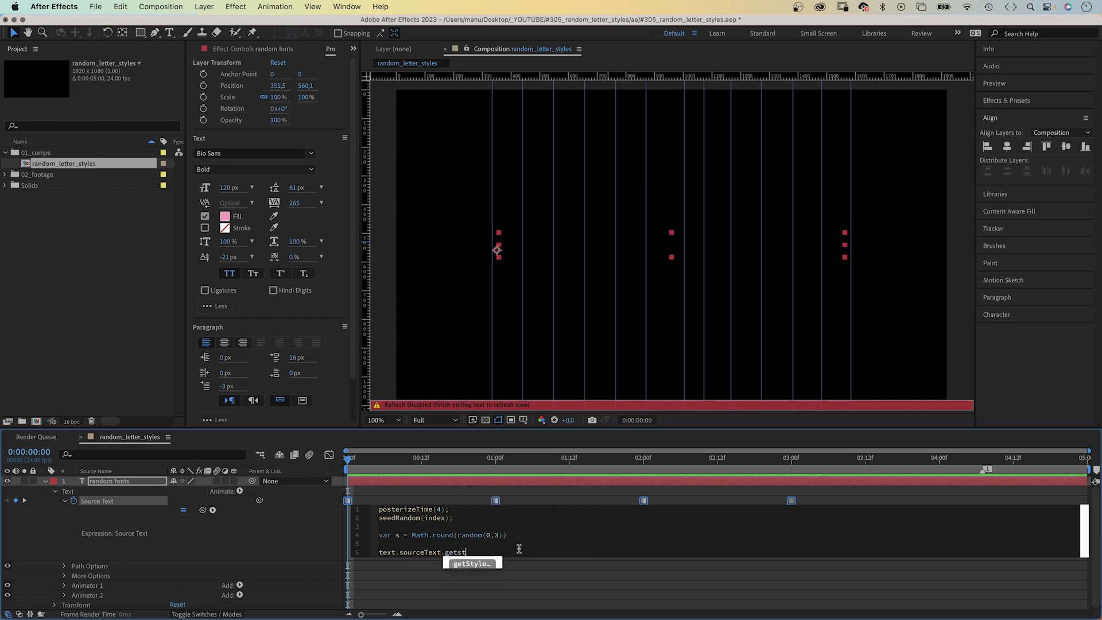
key("Return")
type("0,")
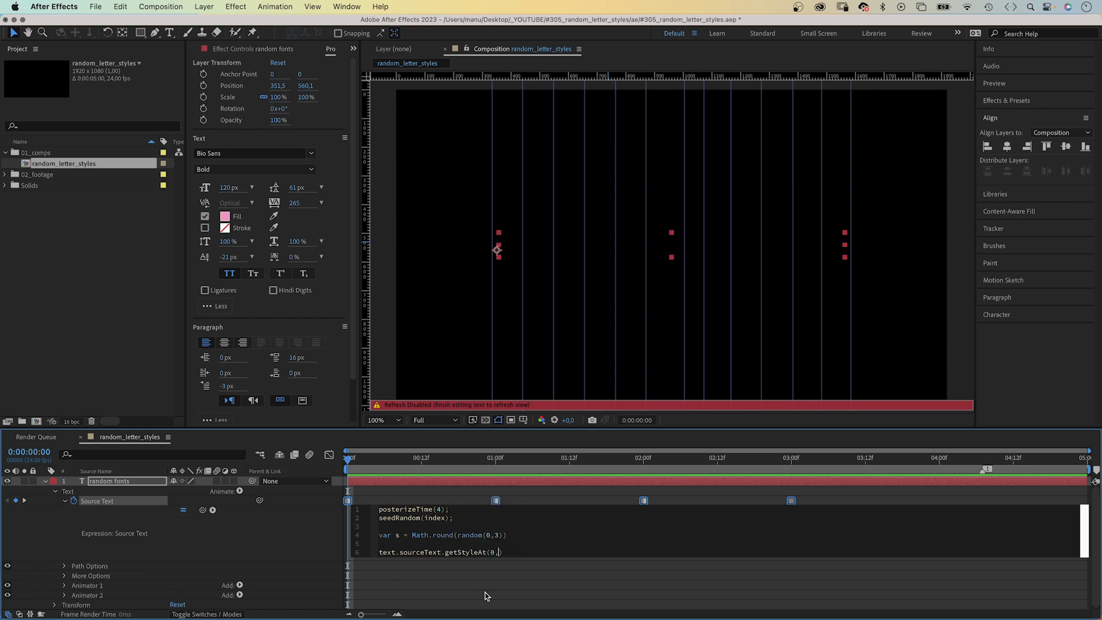
type("s")
key("Left")
type(";")
left_click(300, 547)
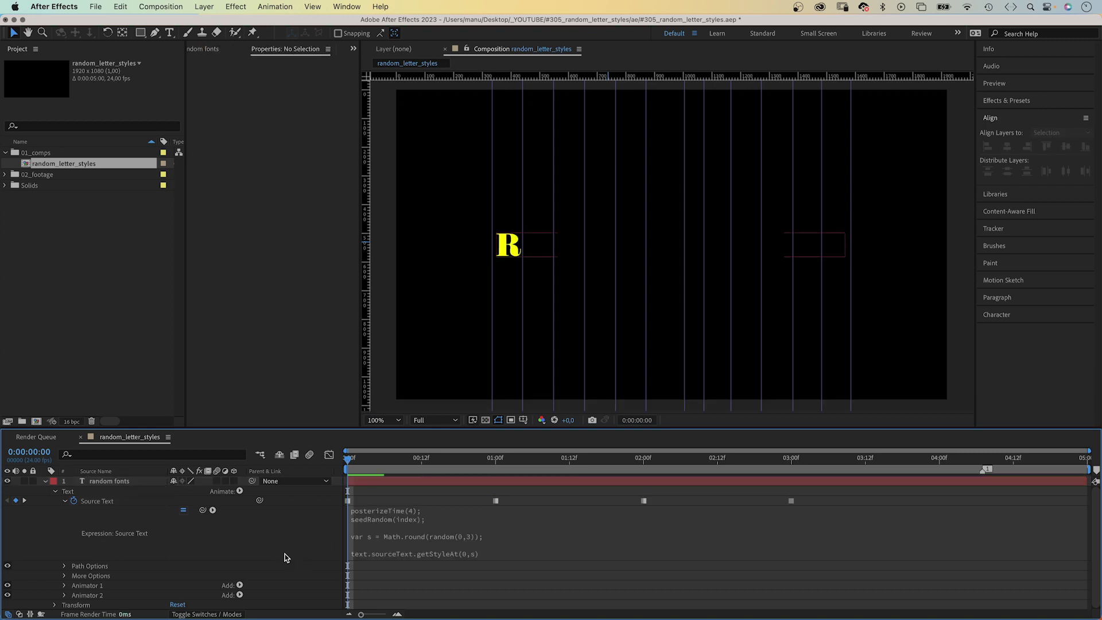
key("space")
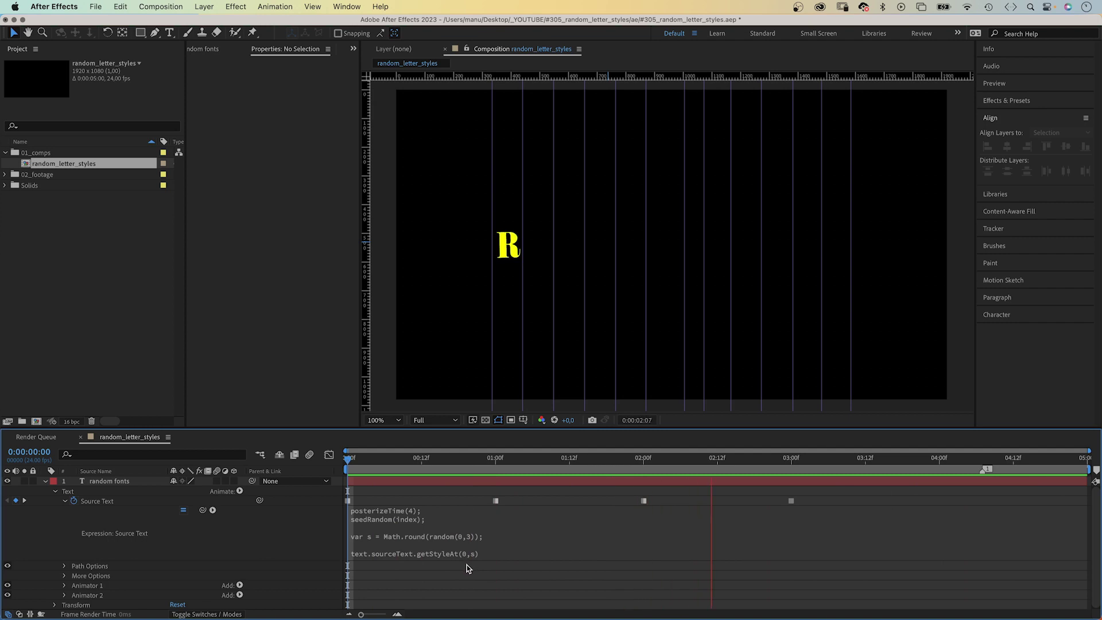
key("space")
left_click(105, 481)
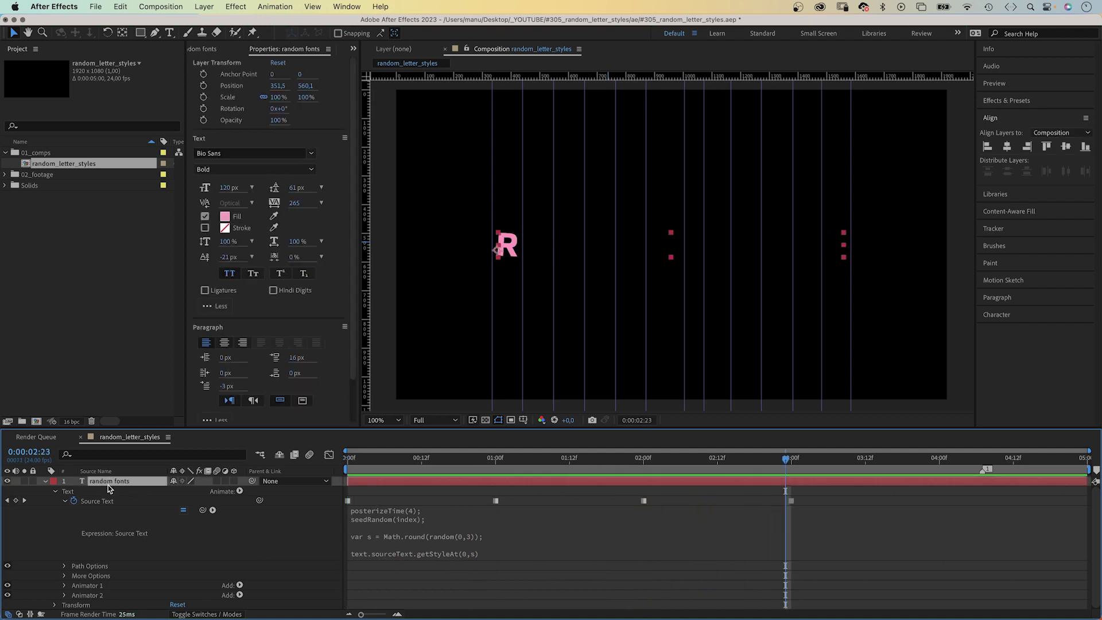
key("ctrl+d")
key("ctrl+d")
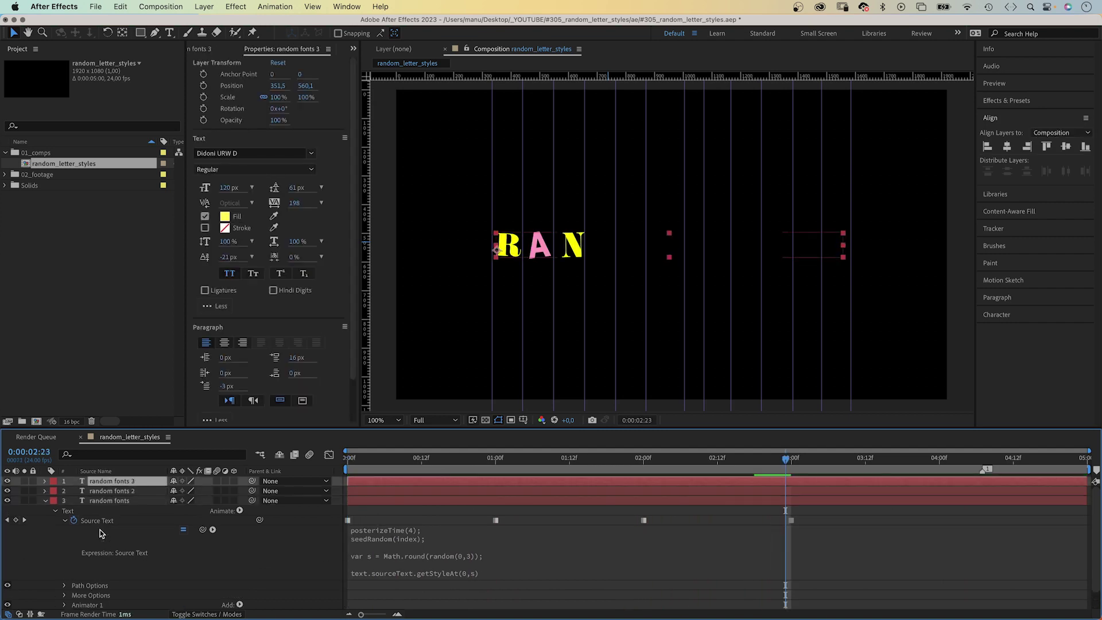
key("ctrl+d")
key("ctrl+d")
key("ctrl+d")
key("ctrl+d")
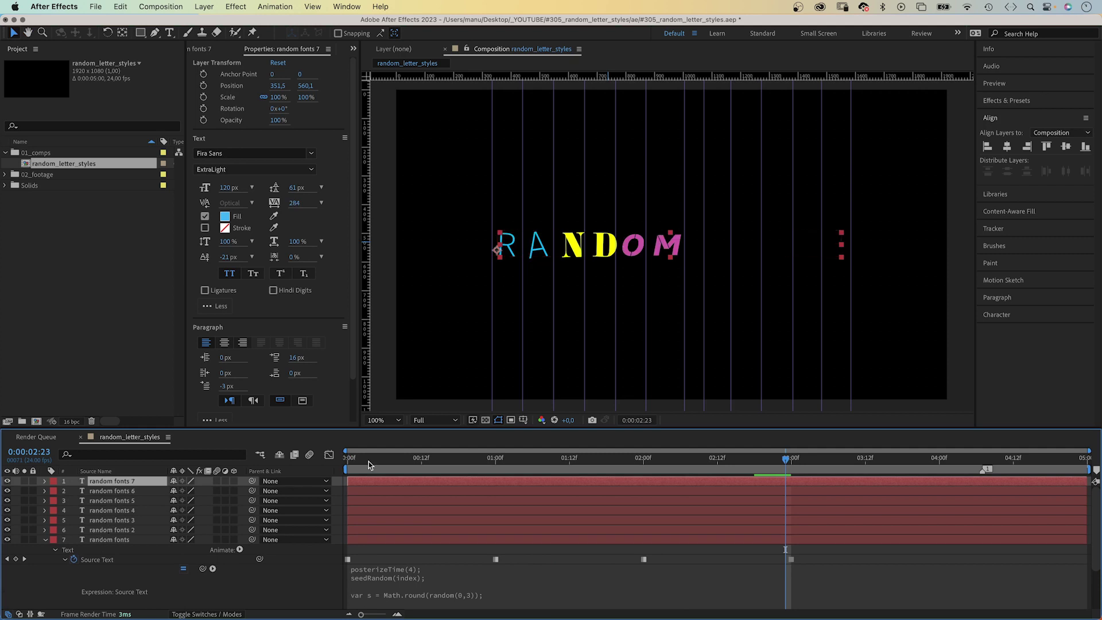
left_click(348, 459)
key("space")
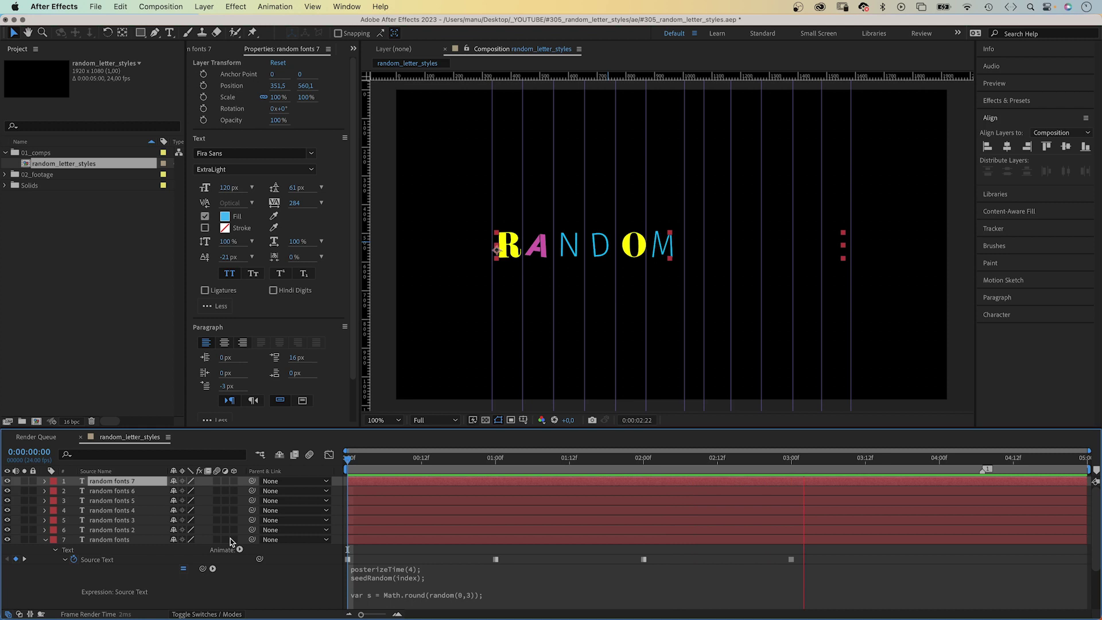
key("space")
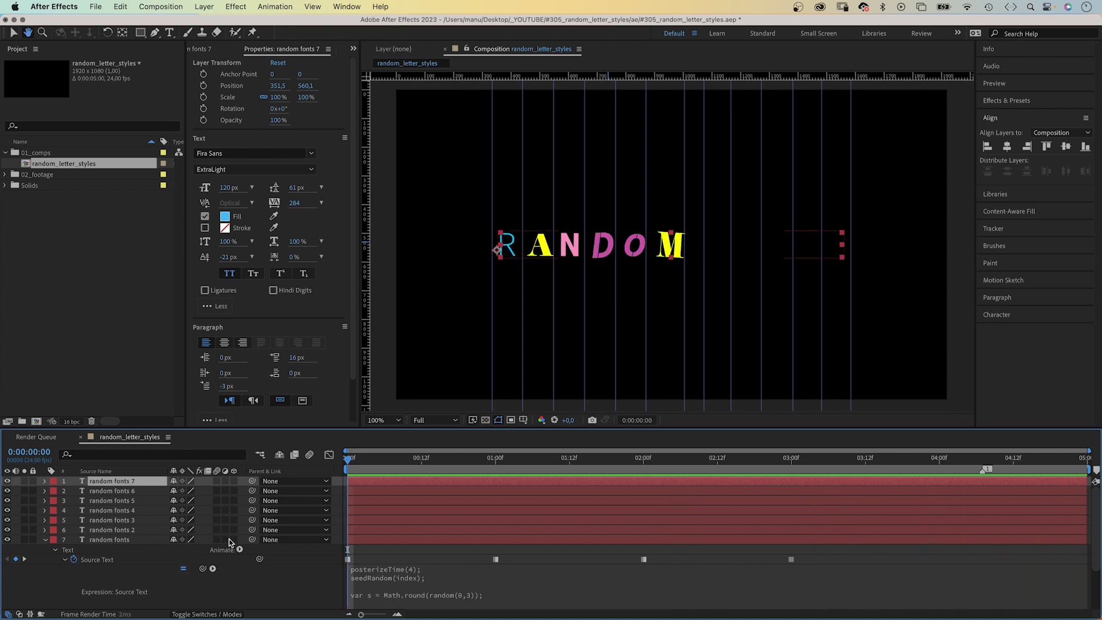
left_click(139, 529, "shift")
Delete the duplicate letter layers and place a purple 'luma matte' solid below random fonts
key("Delete")
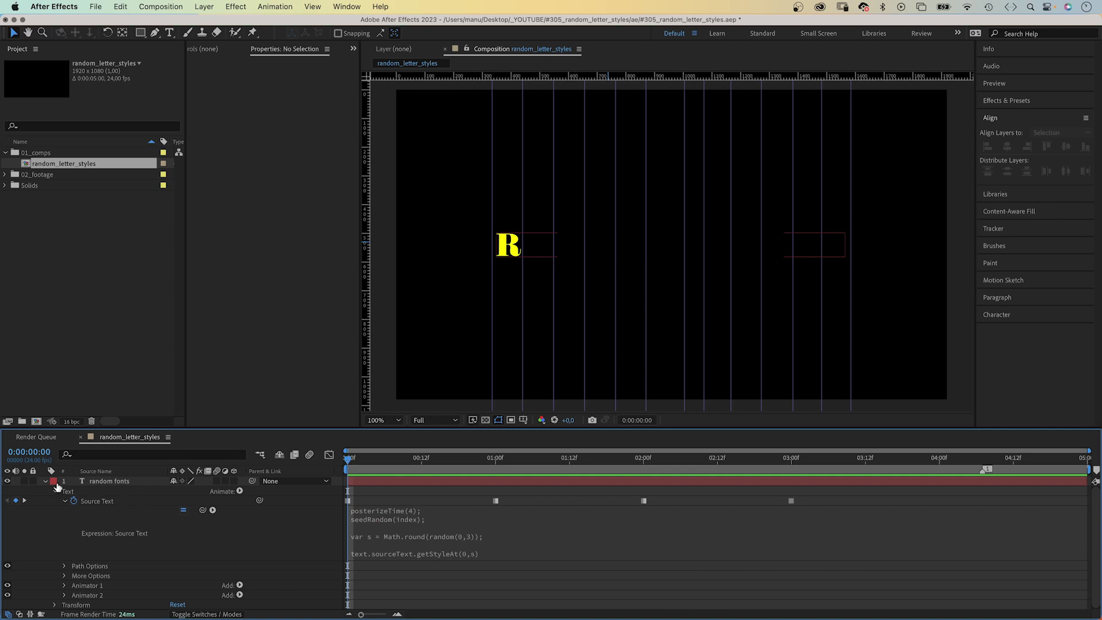
left_click(45, 481)
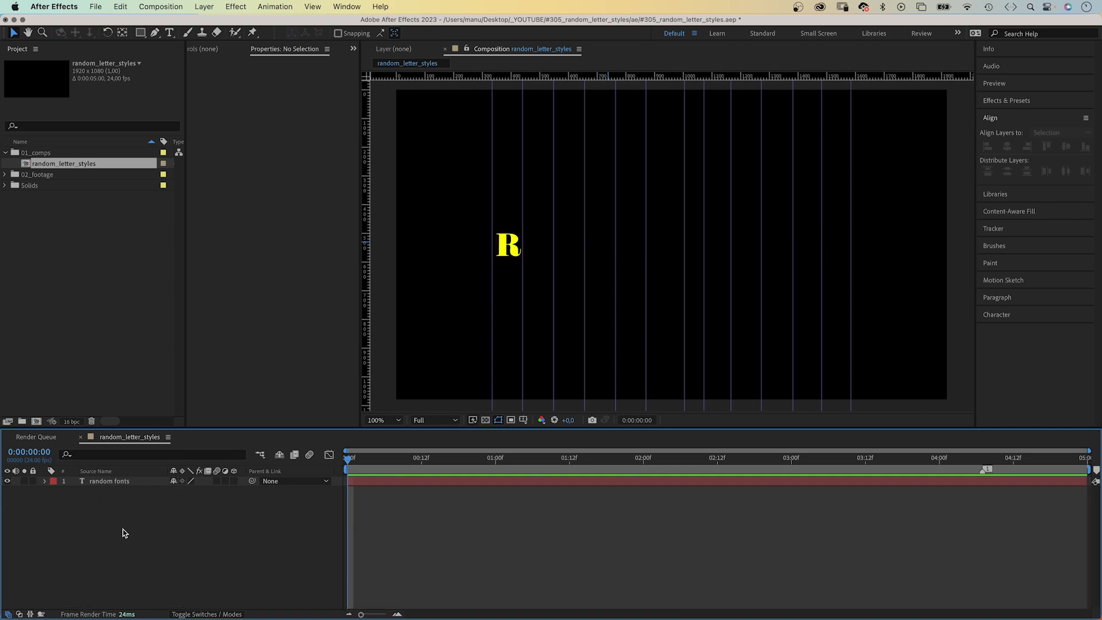
key("ctrl+y")
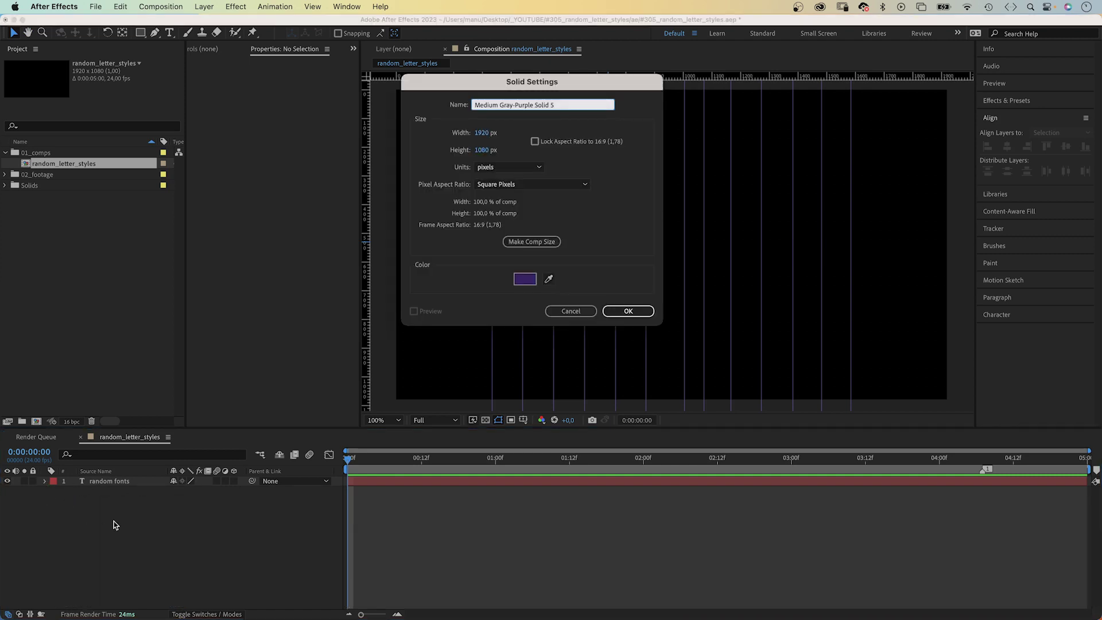
type("luma matte")
key("Return")
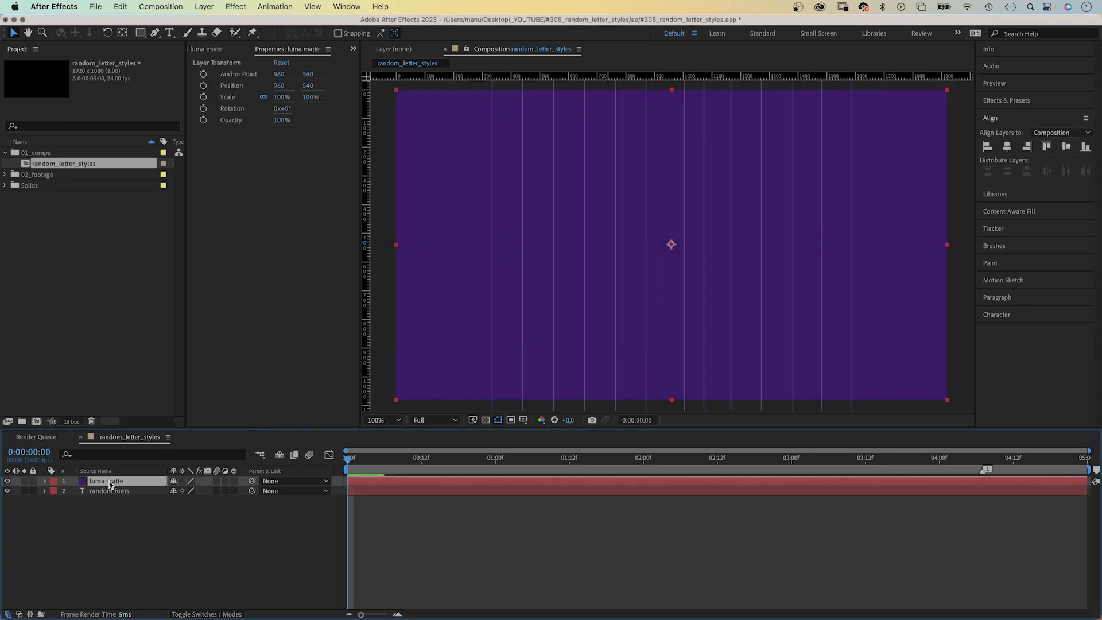
left_click_drag(110, 484, 113, 508)
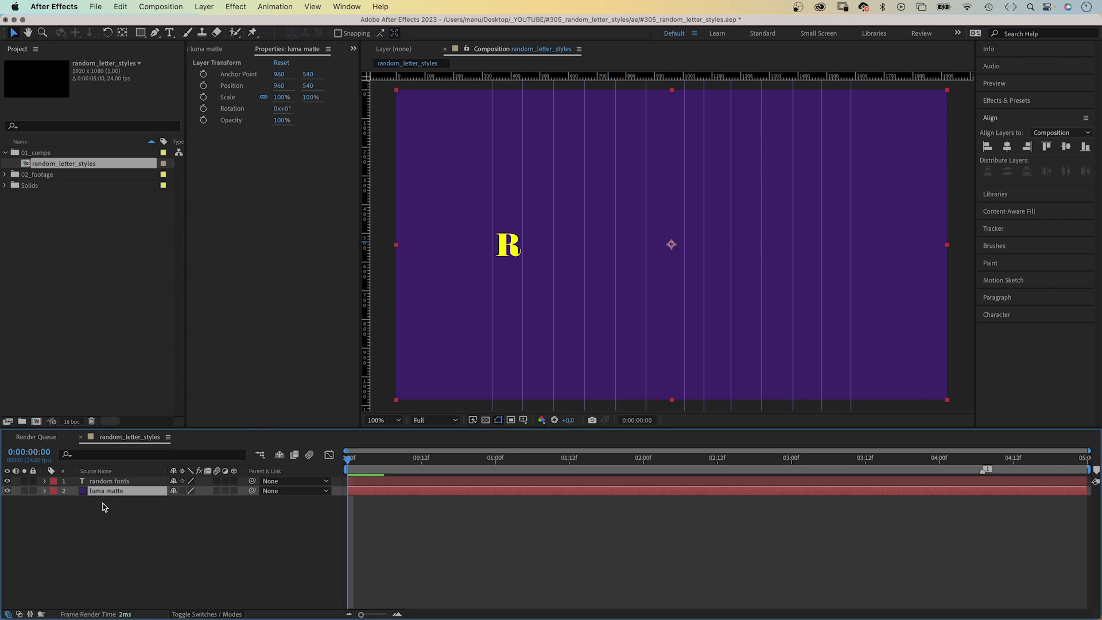
Apply Turbulent Noise to luma matte with Contrast 395, Brightness 30 and Complexity 2
left_click(990, 102)
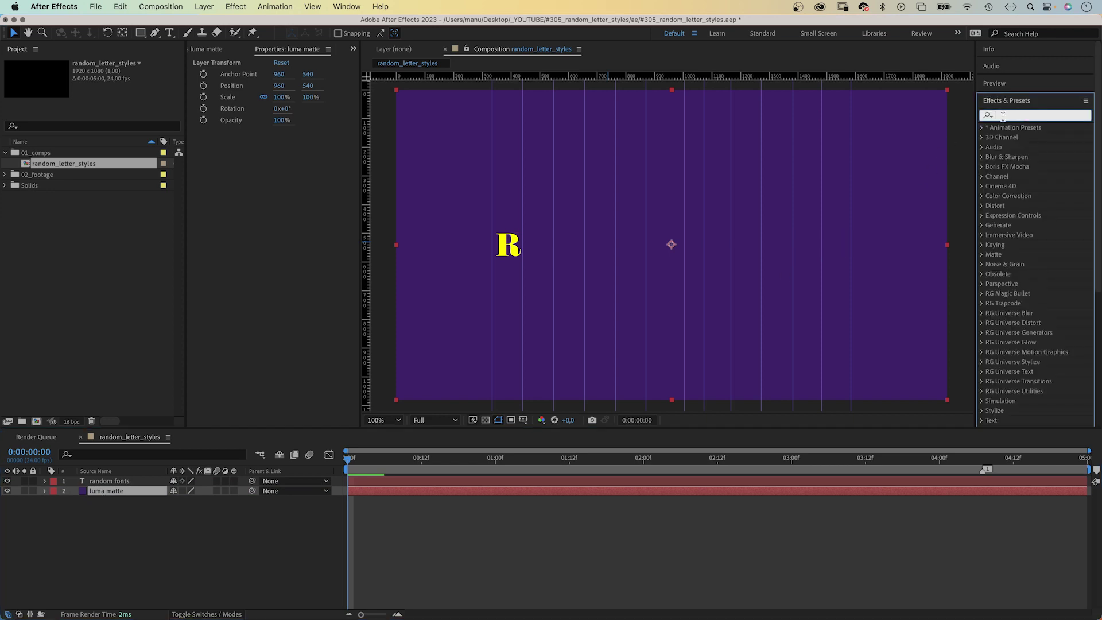
type("turbulent n")
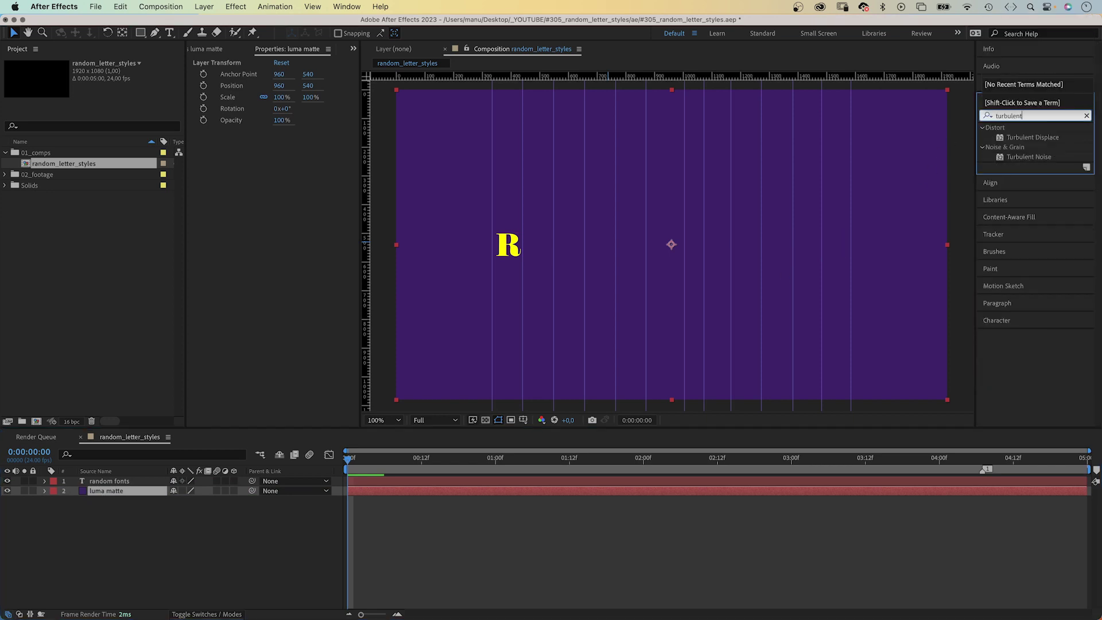
left_click(1002, 136)
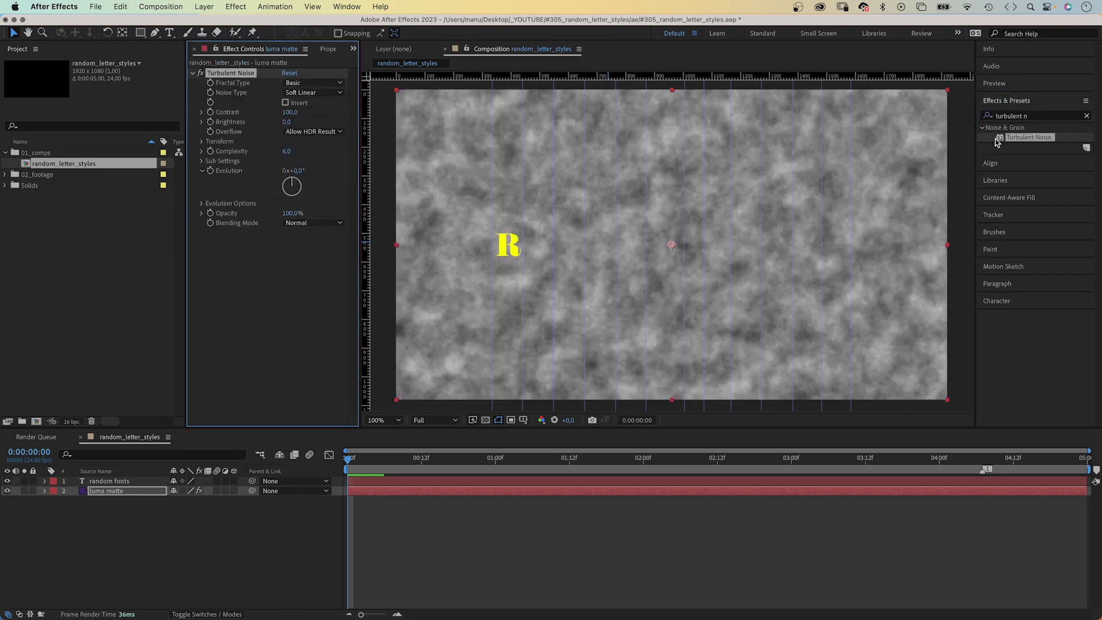
left_click(289, 113)
type("395")
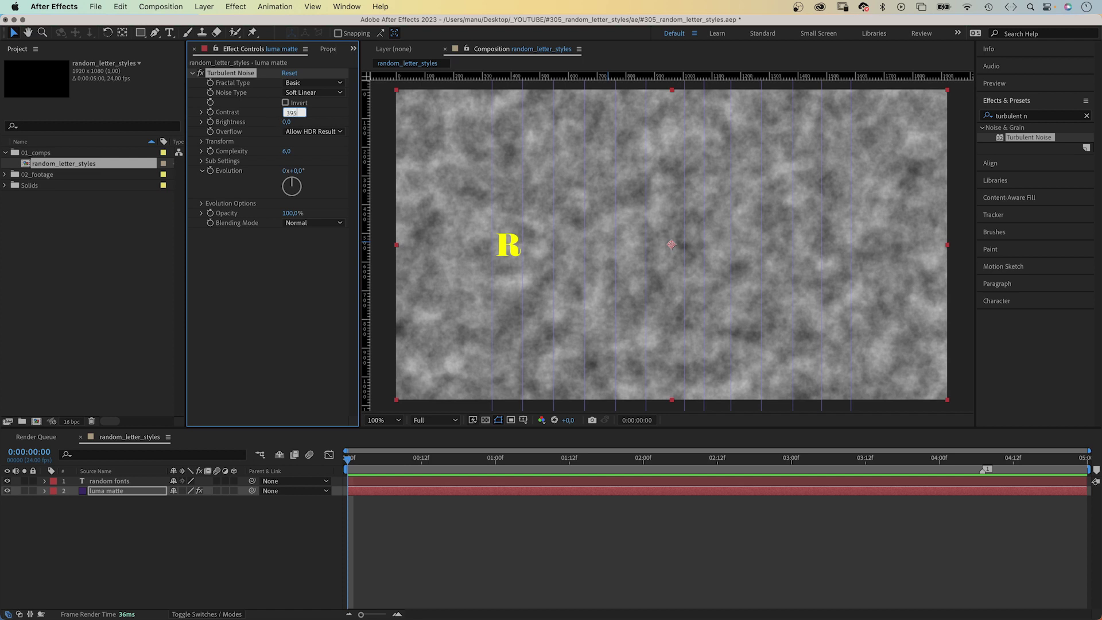
key("Tab")
type("30")
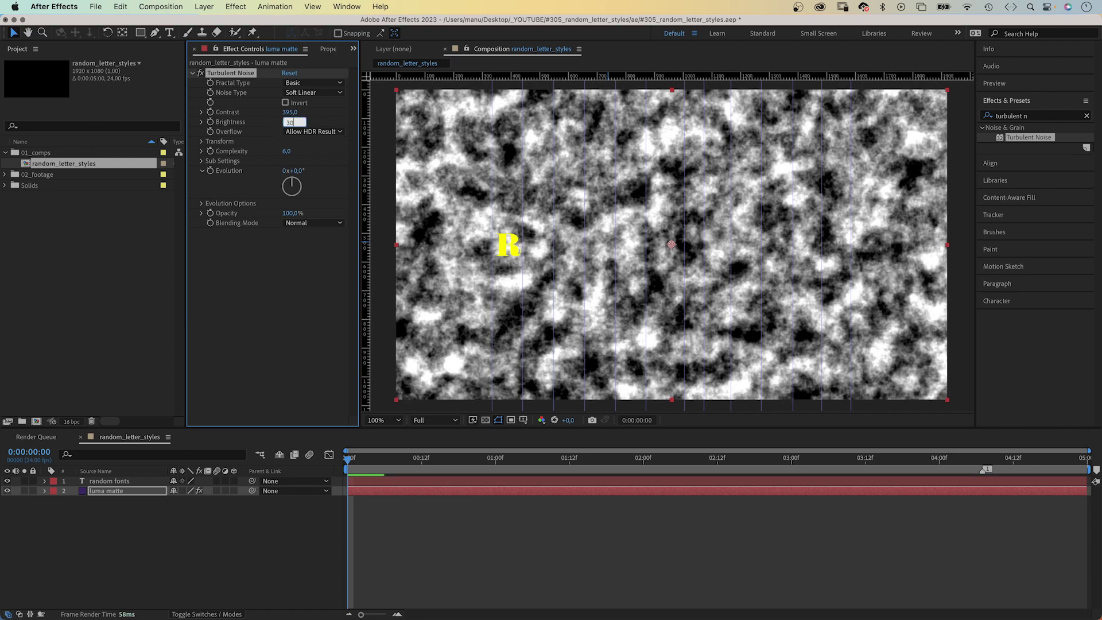
key("Tab")
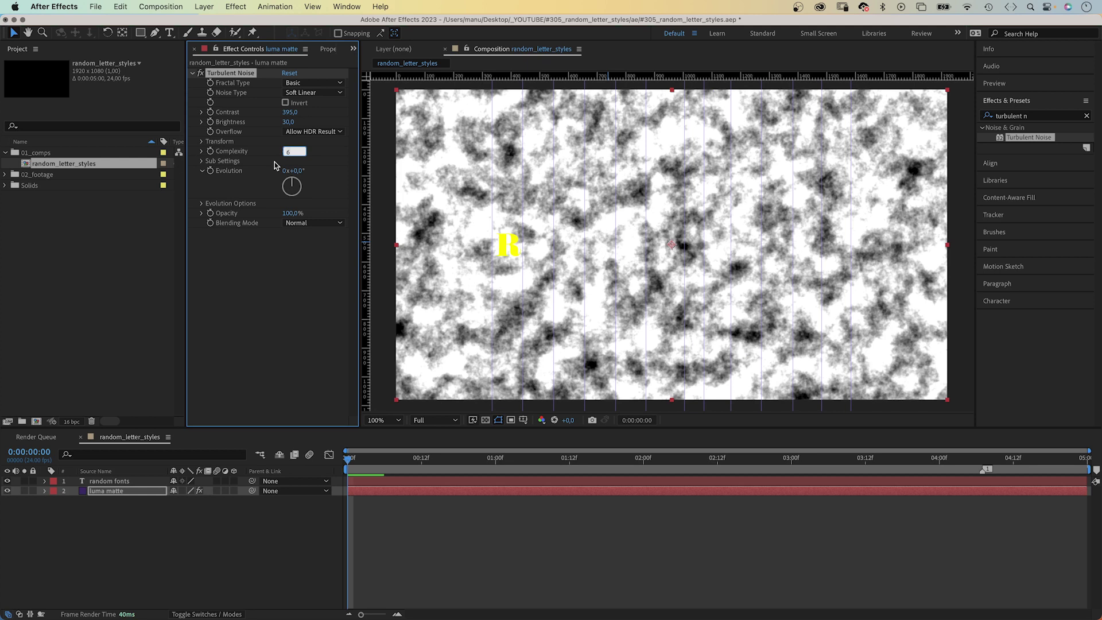
type("2")
key("Return")
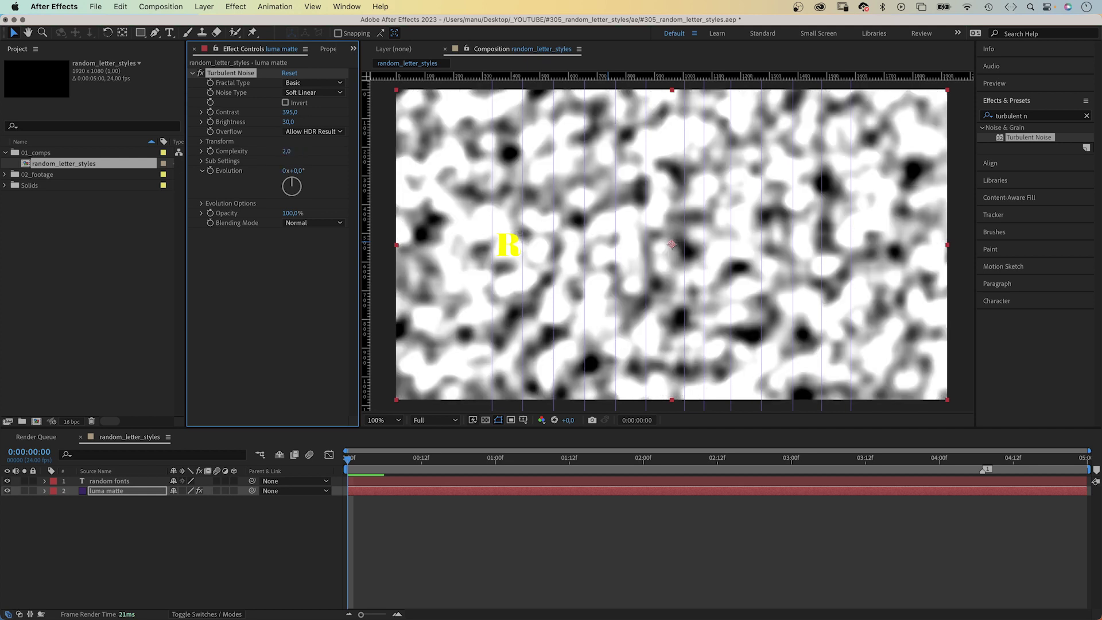
Drive the noise Evolution with posterizeTime(4); time*1000, then preview and return to the start
left_click(209, 171, "alt")
type("poster")
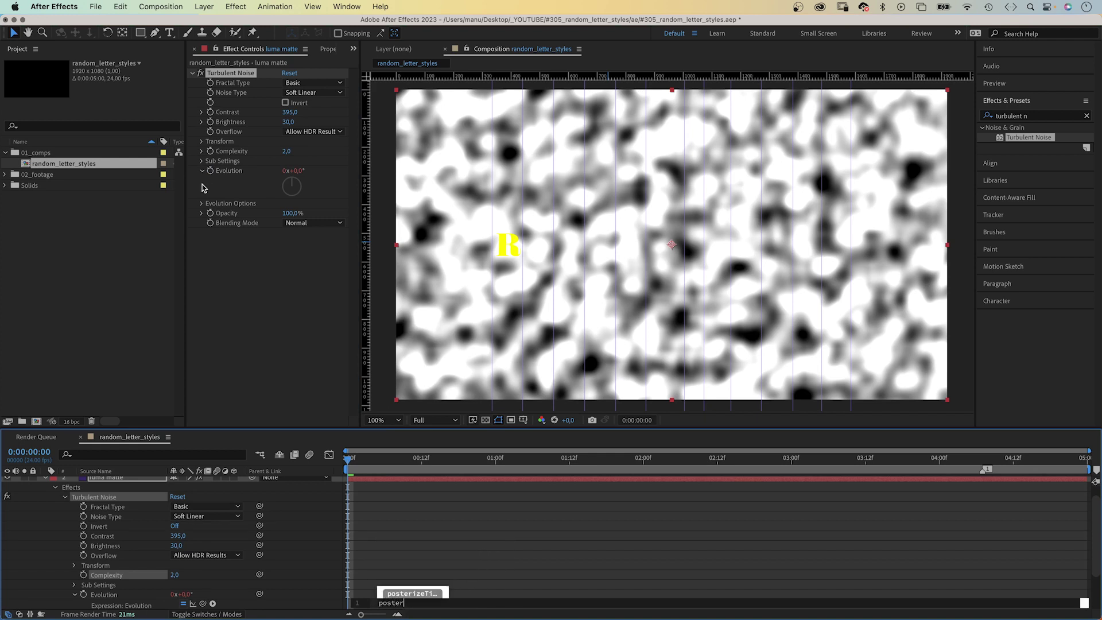
key("Return")
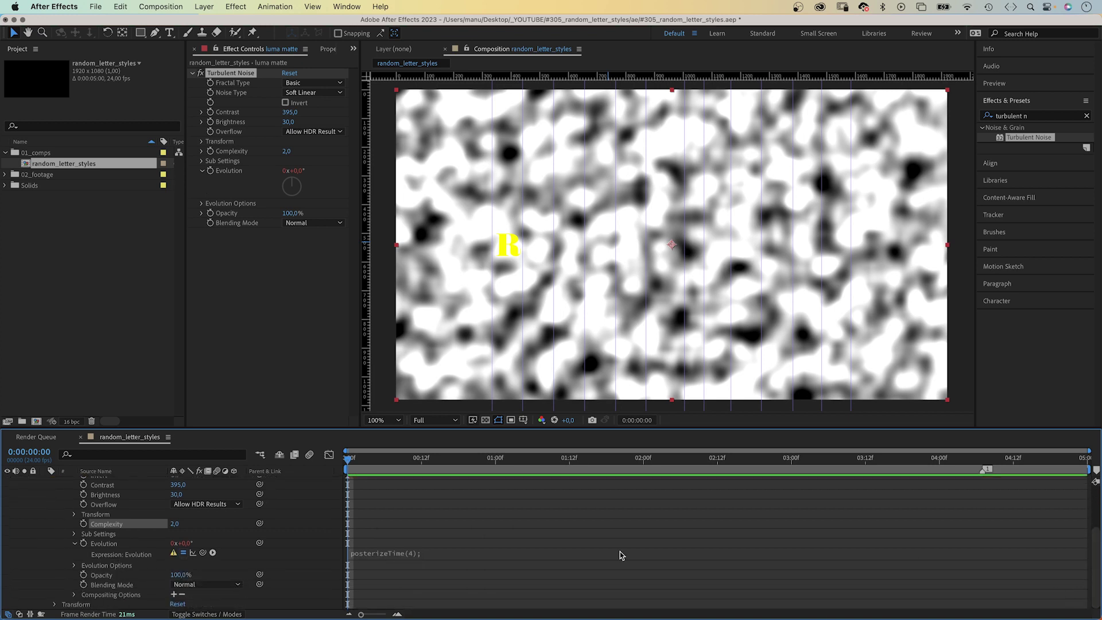
left_click(394, 553)
left_click(461, 563)
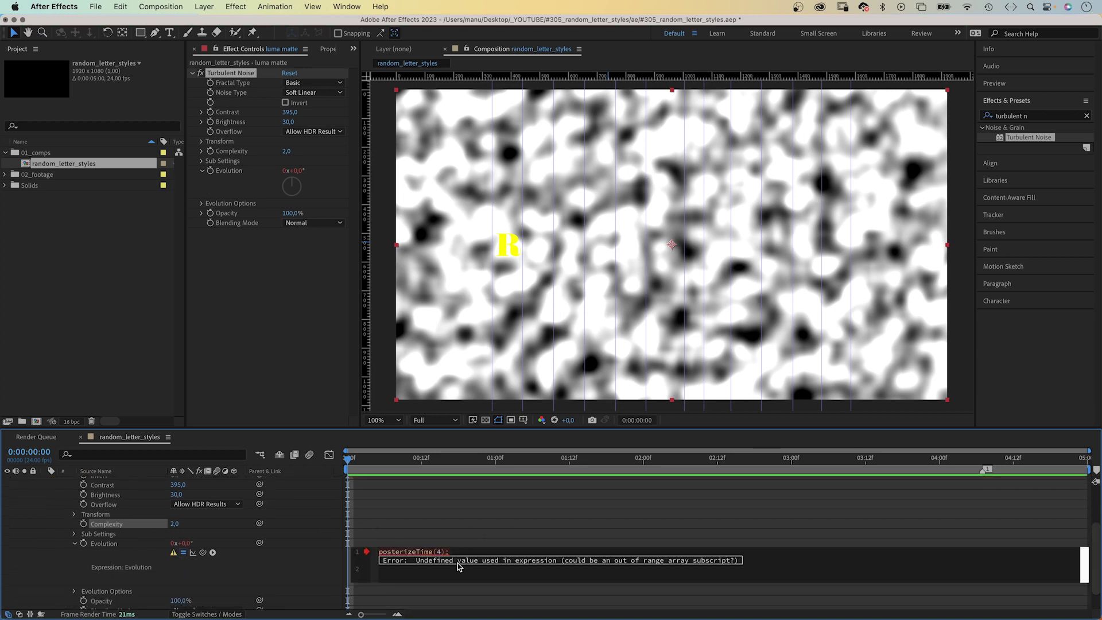
type("time")
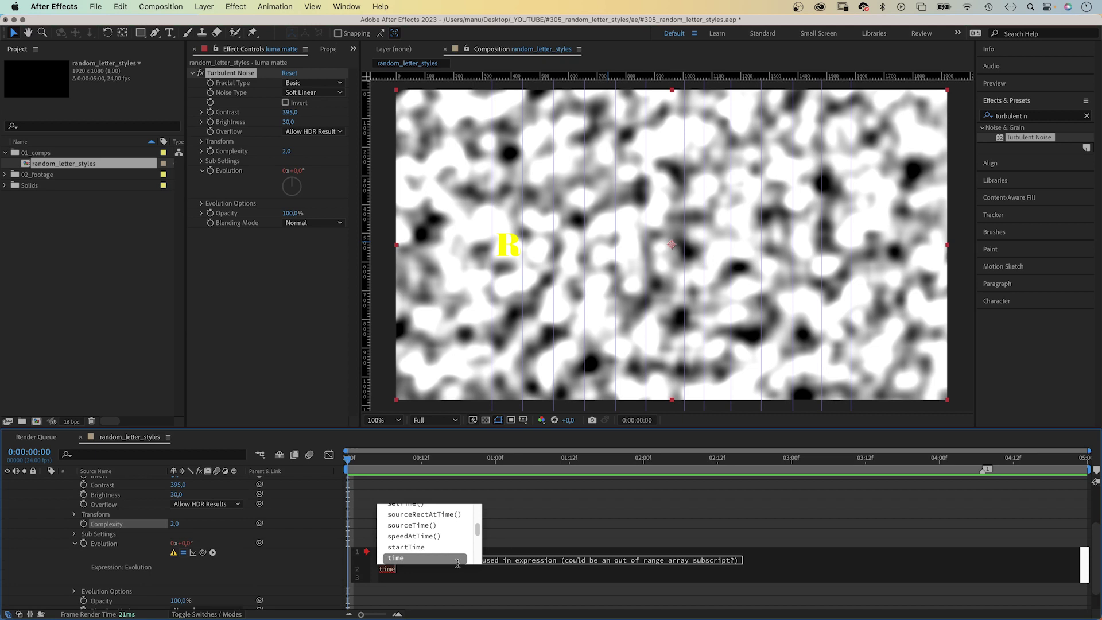
type("*1000")
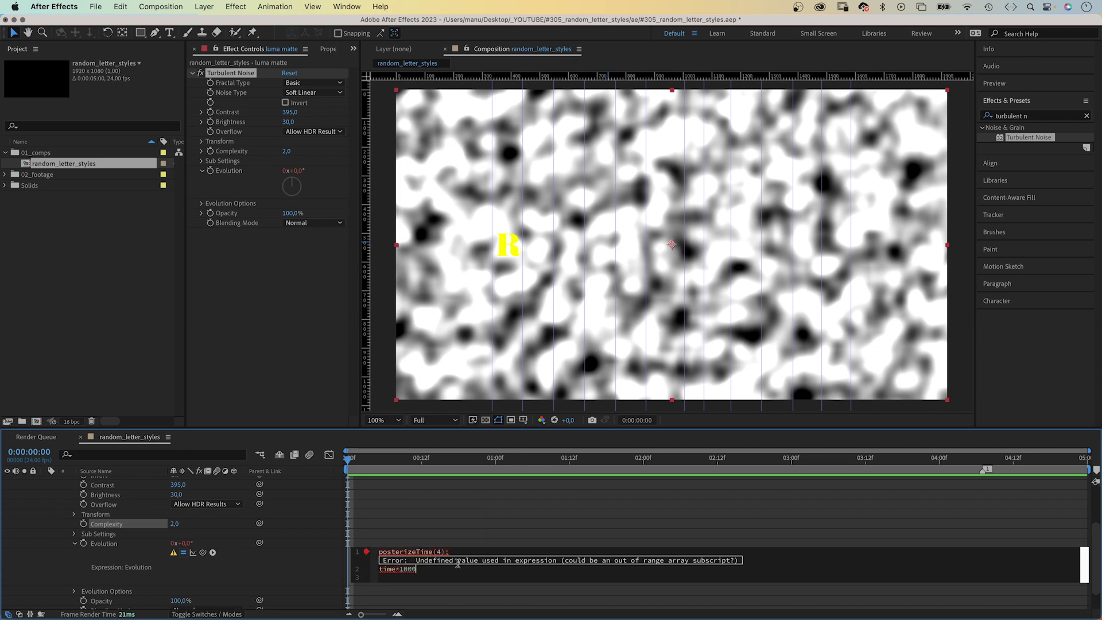
left_click(306, 570)
key("space")
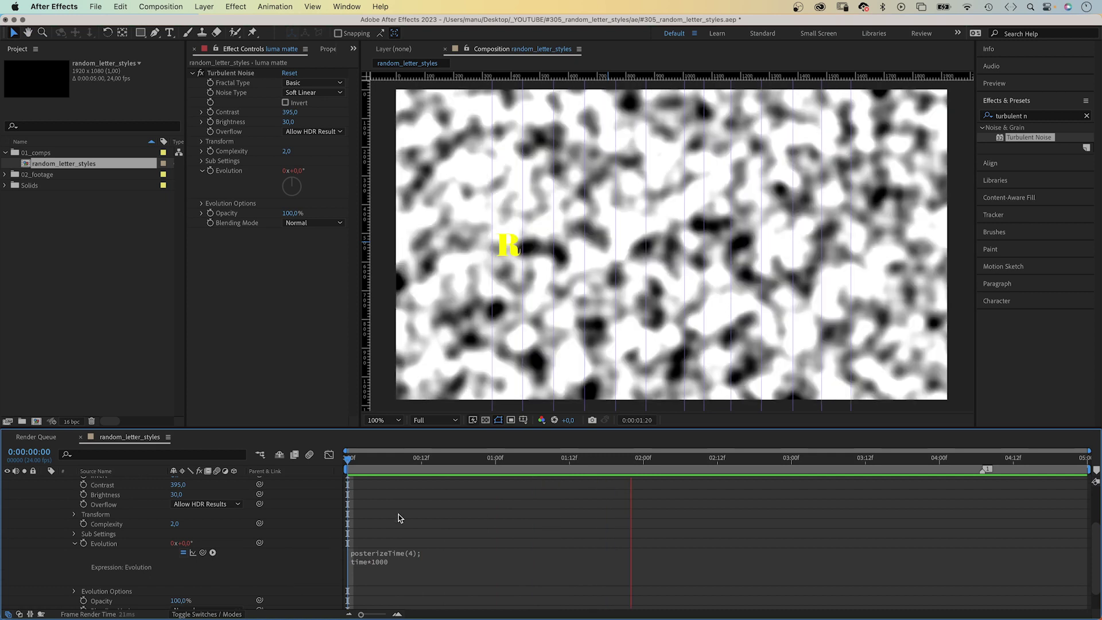
left_click(445, 461)
key("Home")
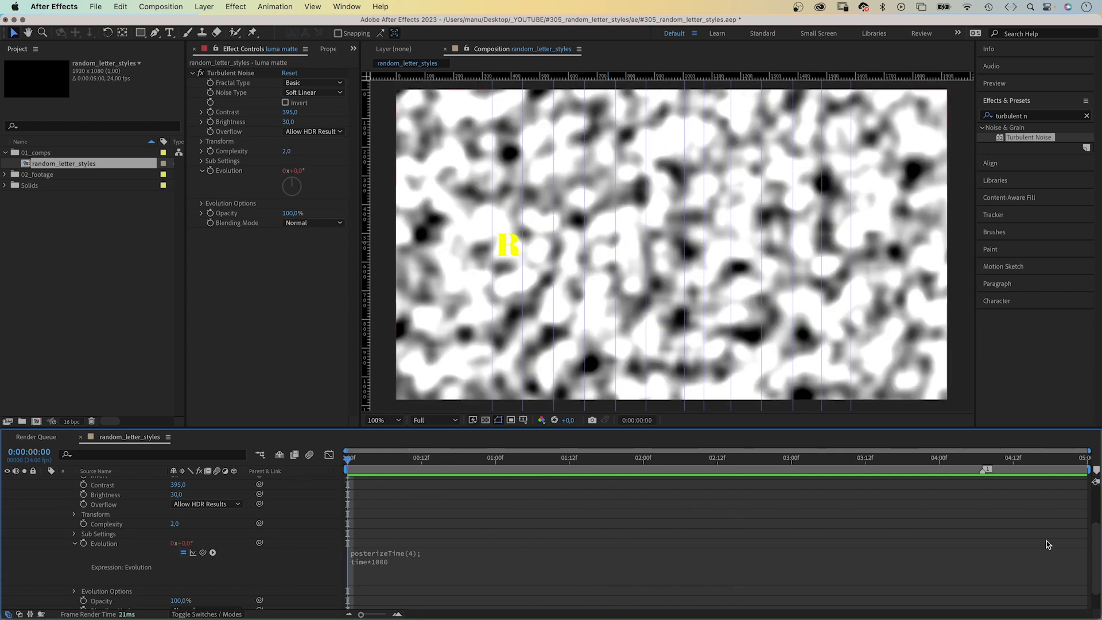
scroll(1018, 492, "up", 4)
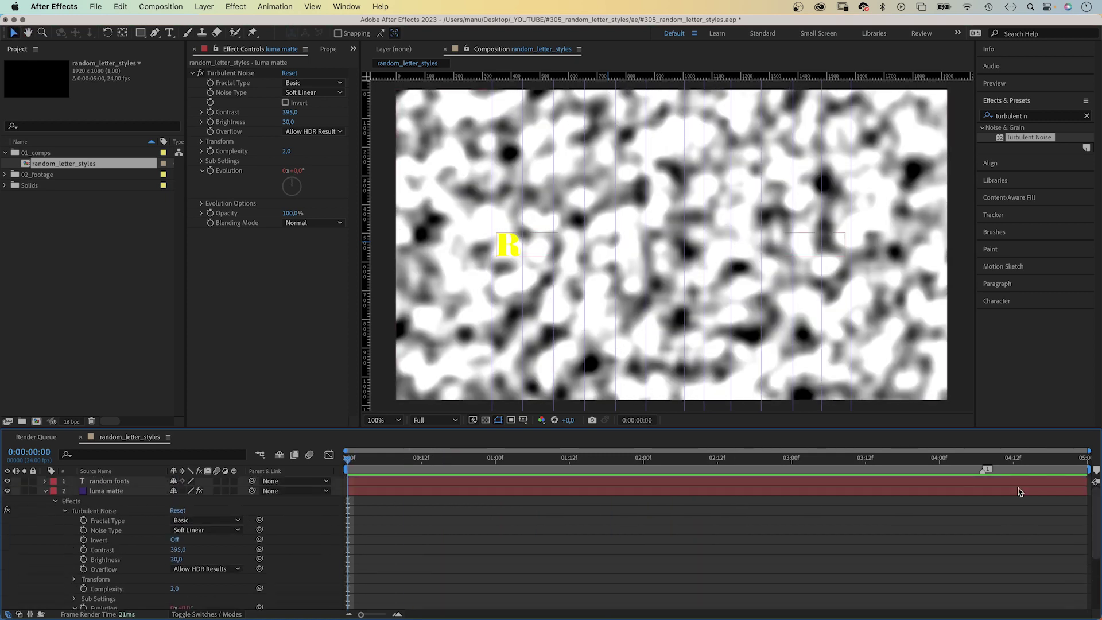
Set the random fonts layer's track matte to the luma matte layer using luminance
left_click(45, 491)
left_click(205, 613)
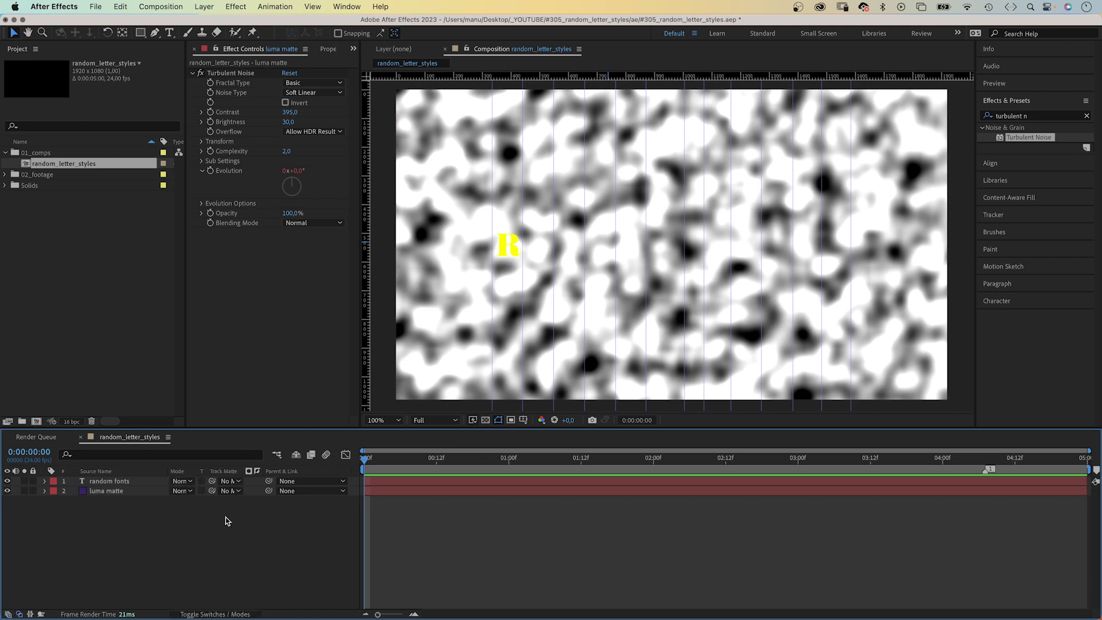
left_click_drag(214, 482, 158, 496)
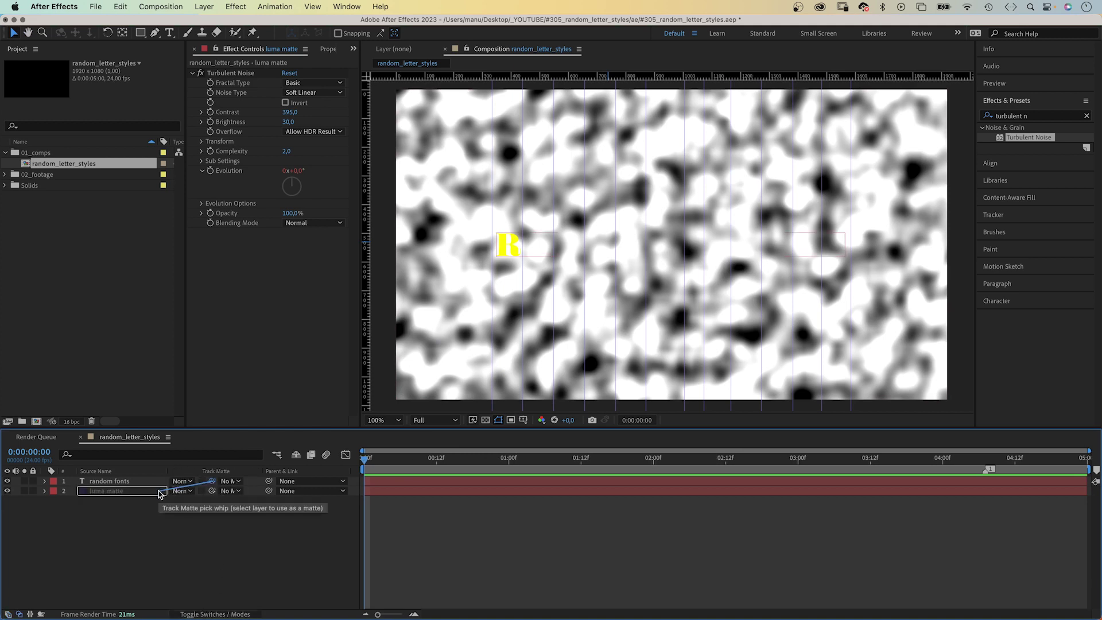
left_click(249, 481)
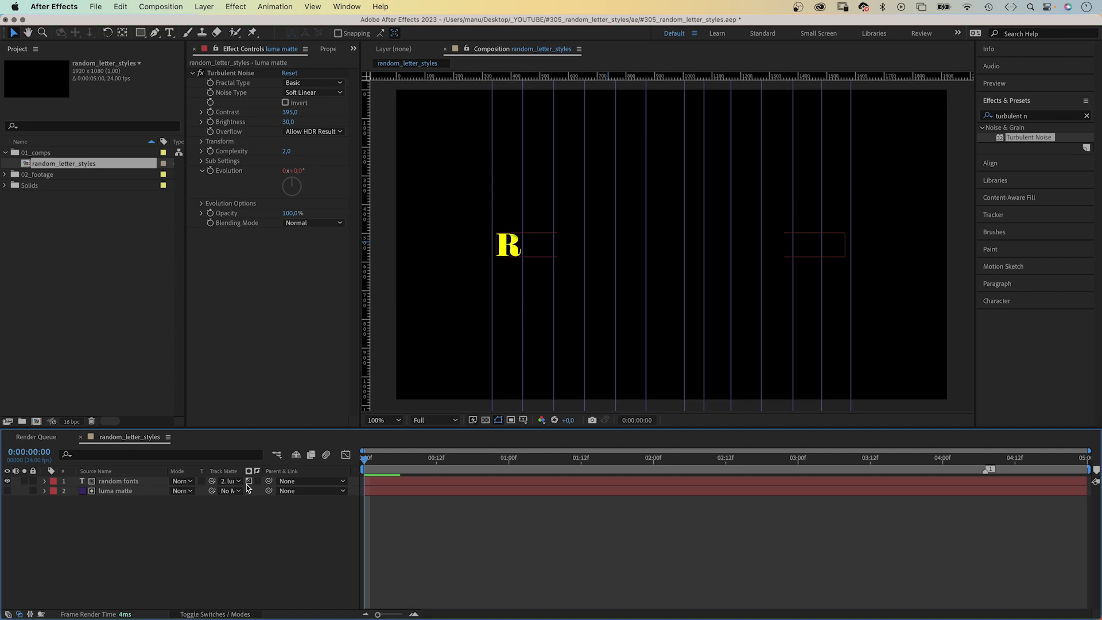
Briefly show the noise layer, hide it again, and stop the preview
left_click(8, 491)
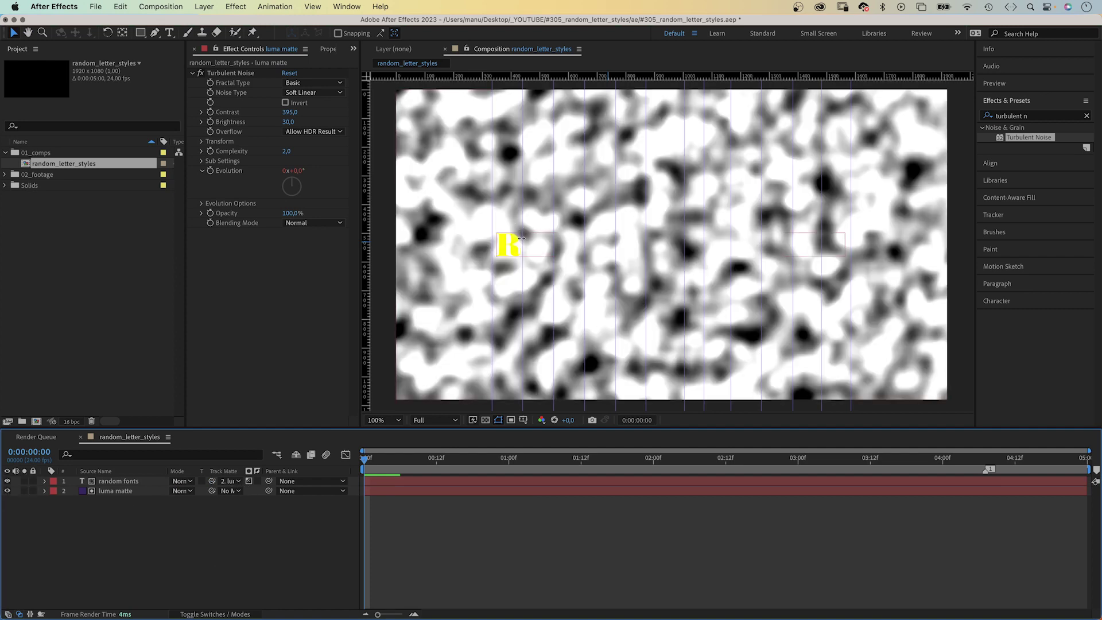
left_click(8, 491)
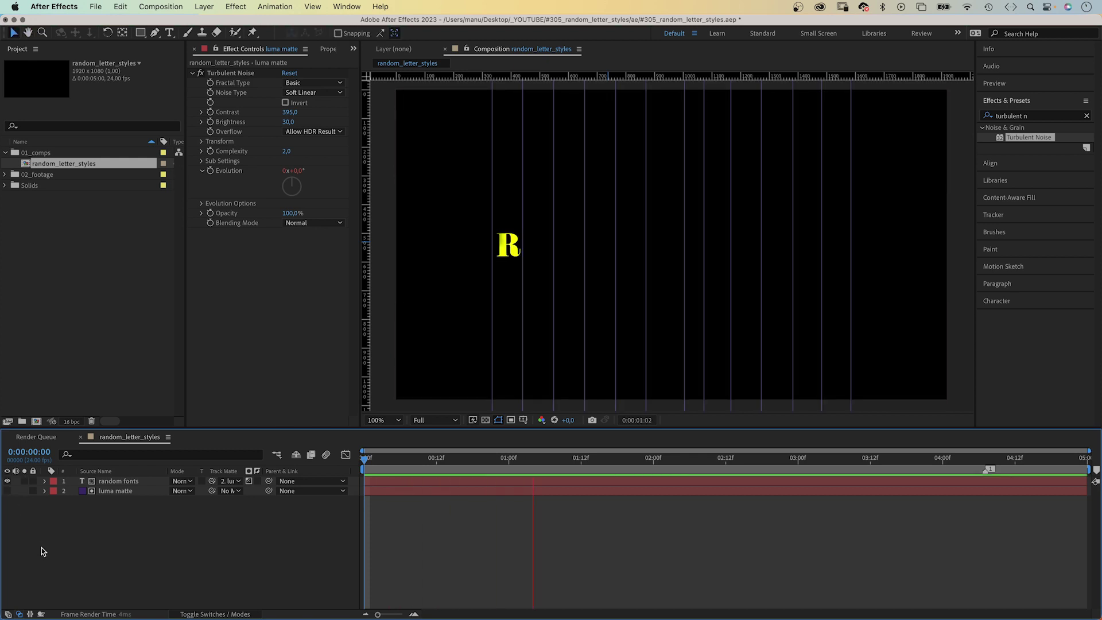
key("space")
Add a new adjustment layer named 'blur'
left_click(204, 7)
mouse_move(203, 24)
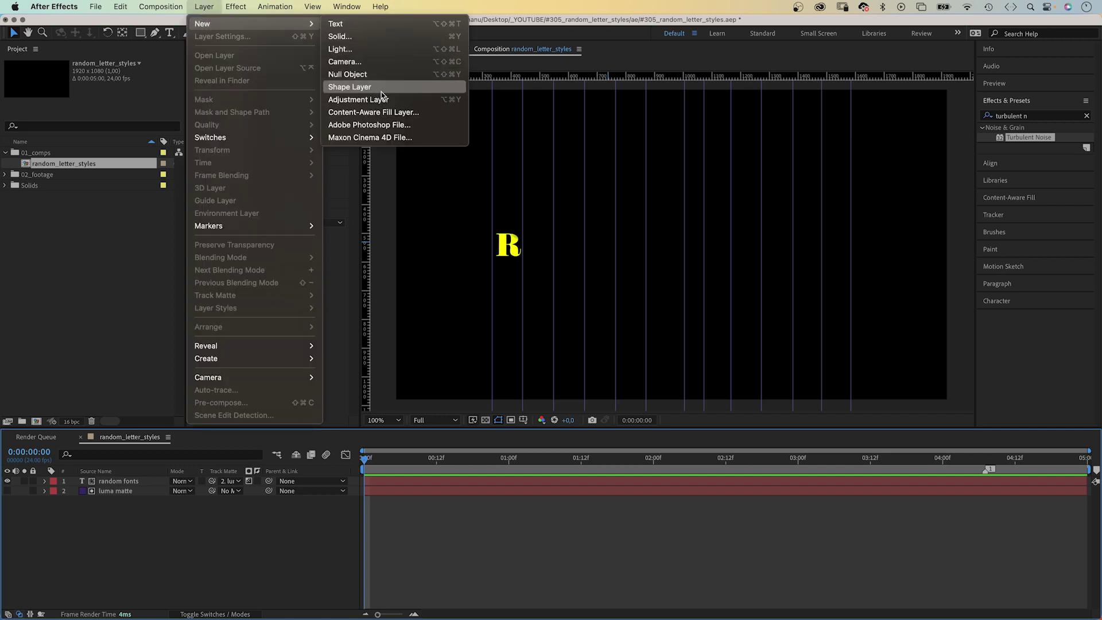
left_click(371, 100)
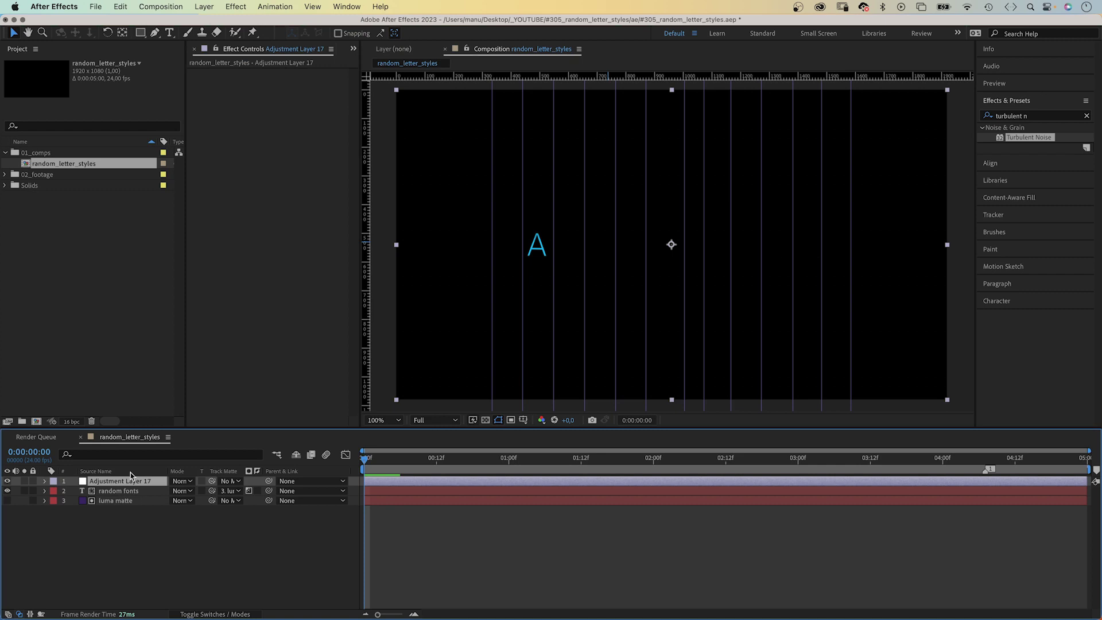
key("Return")
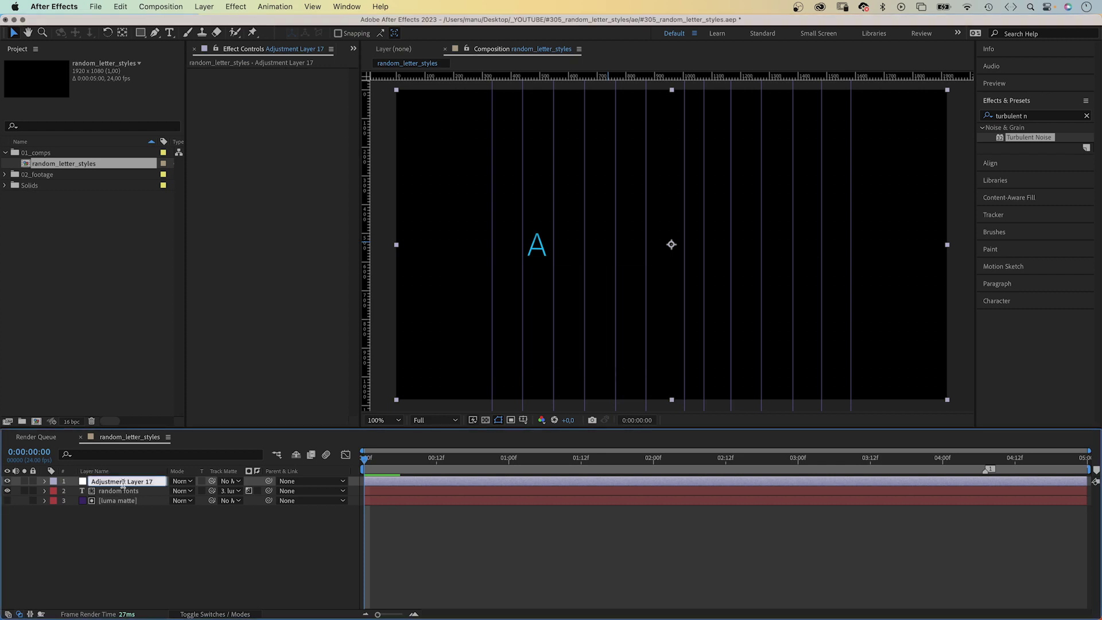
type("blur")
key("Return")
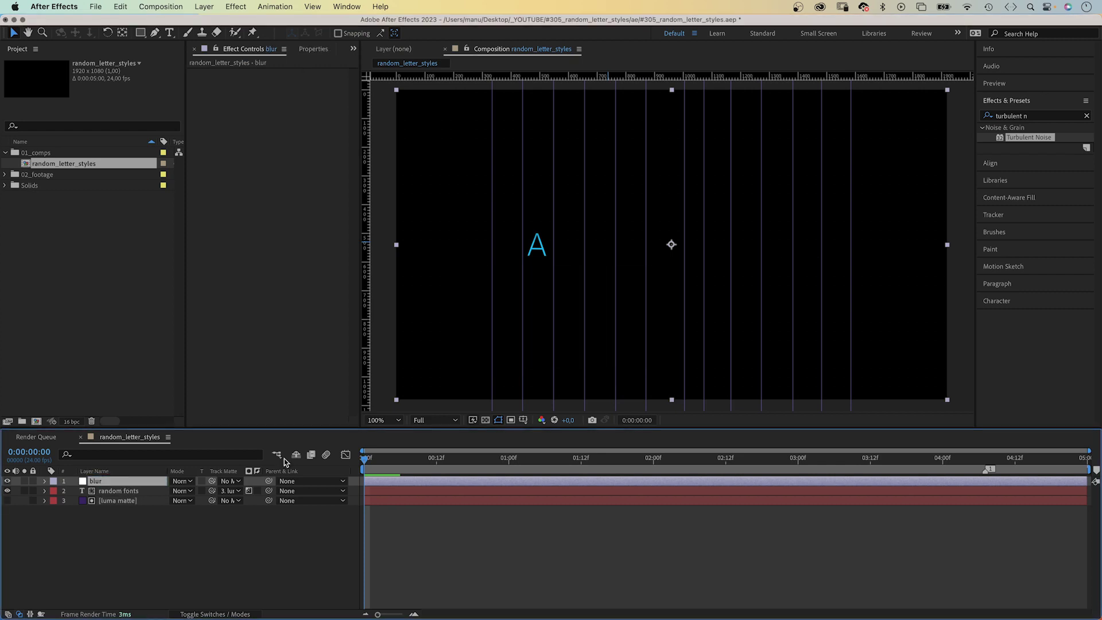
Apply Glow to the blur layer with a Glow Radius of 70
left_click(1029, 118)
type("g")
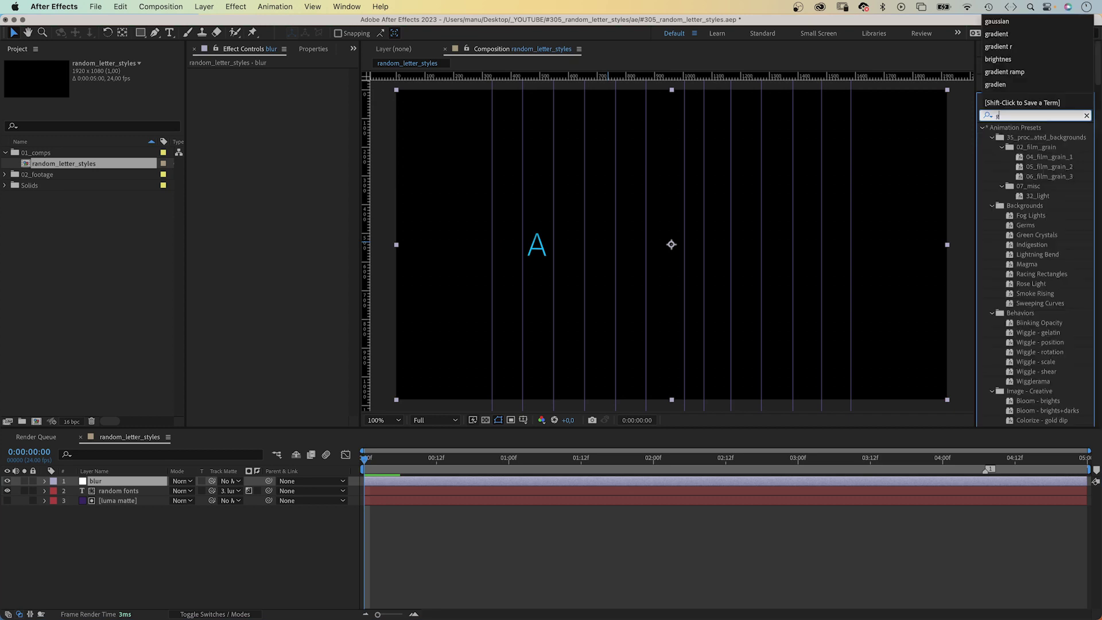
type("low")
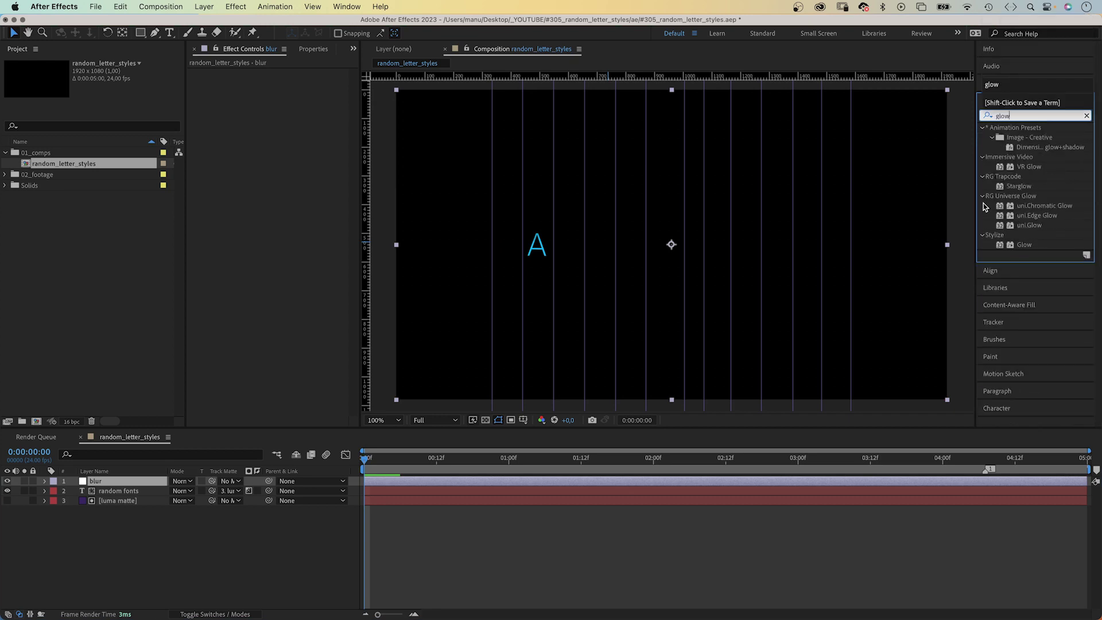
left_click(999, 245)
double_click(999, 246)
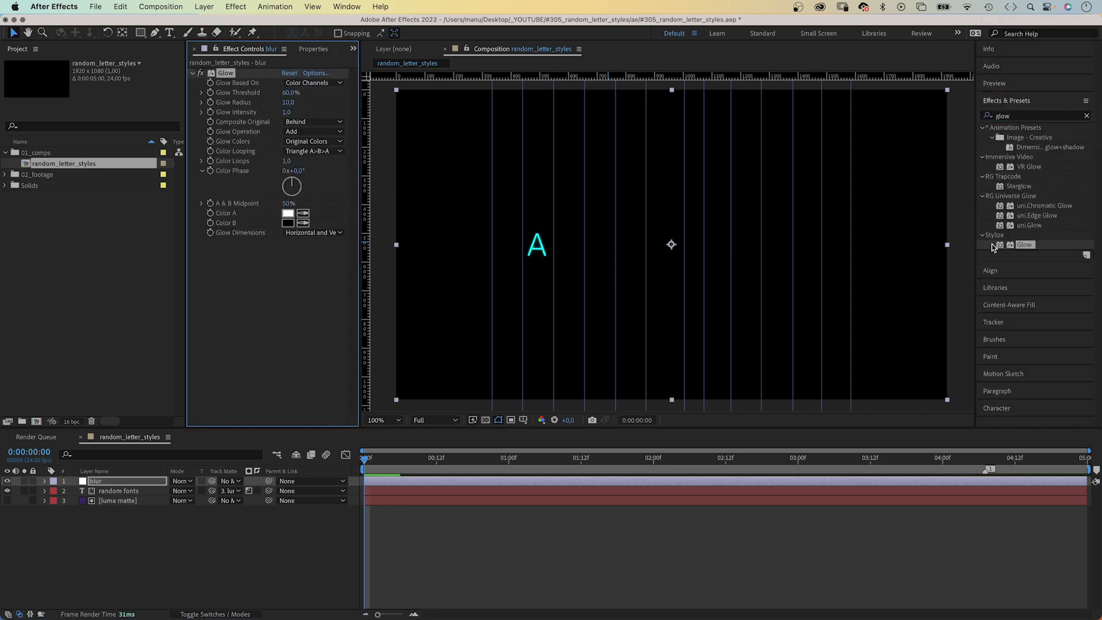
left_click(286, 102)
type("70")
key("Return")
left_click(987, 117)
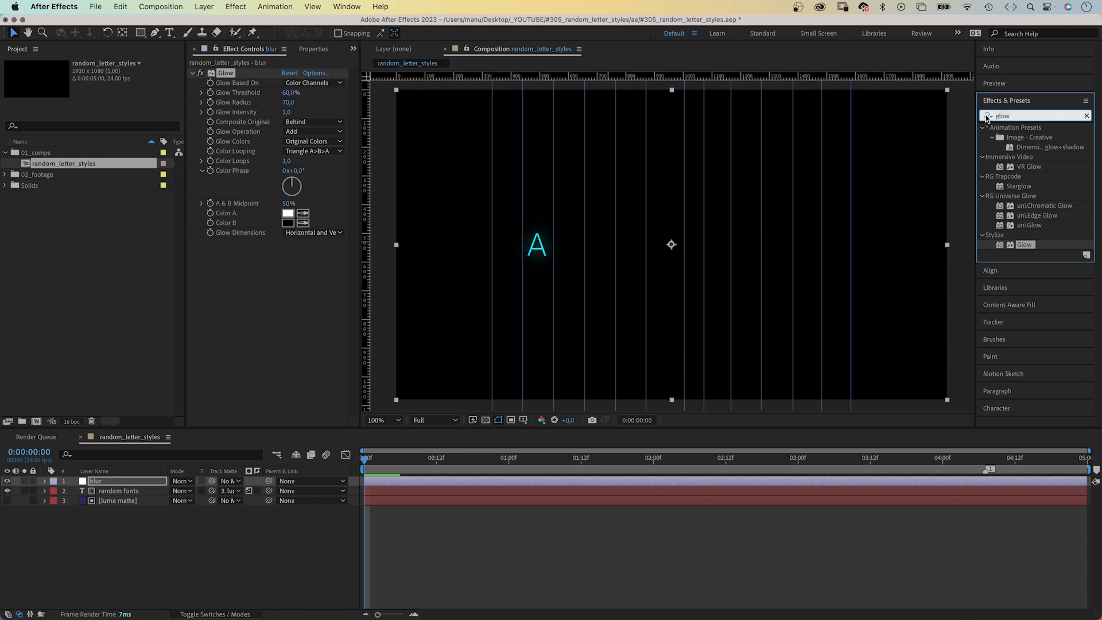
type("gaussian")
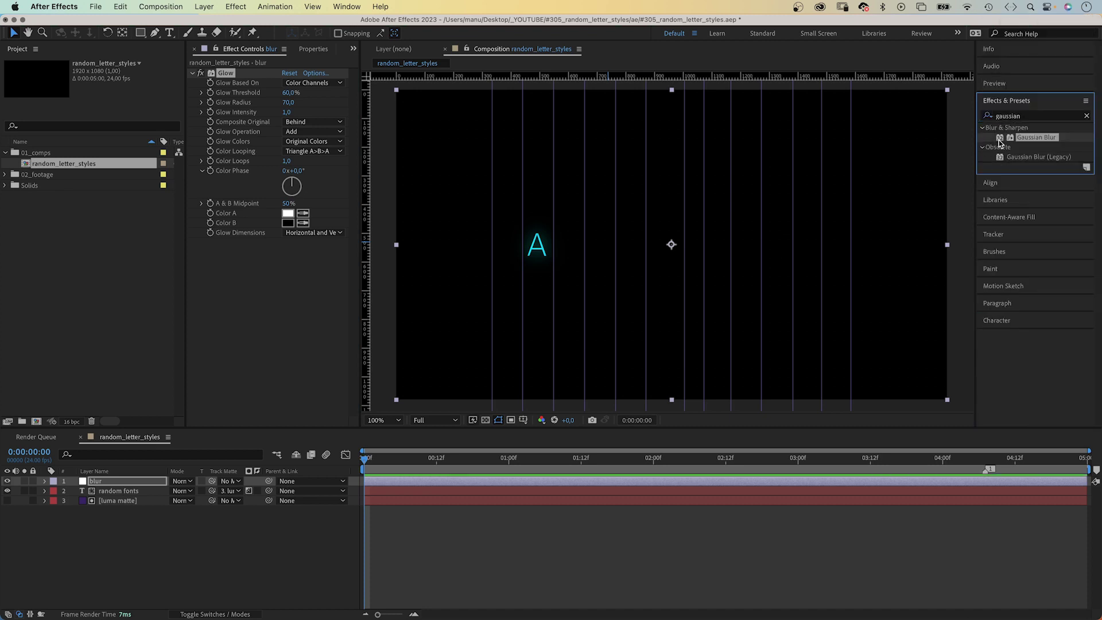
Give the blur layer Gaussian Blur at 25 and an inverted luma matte track matte
left_click_drag(1036, 137, 254, 341)
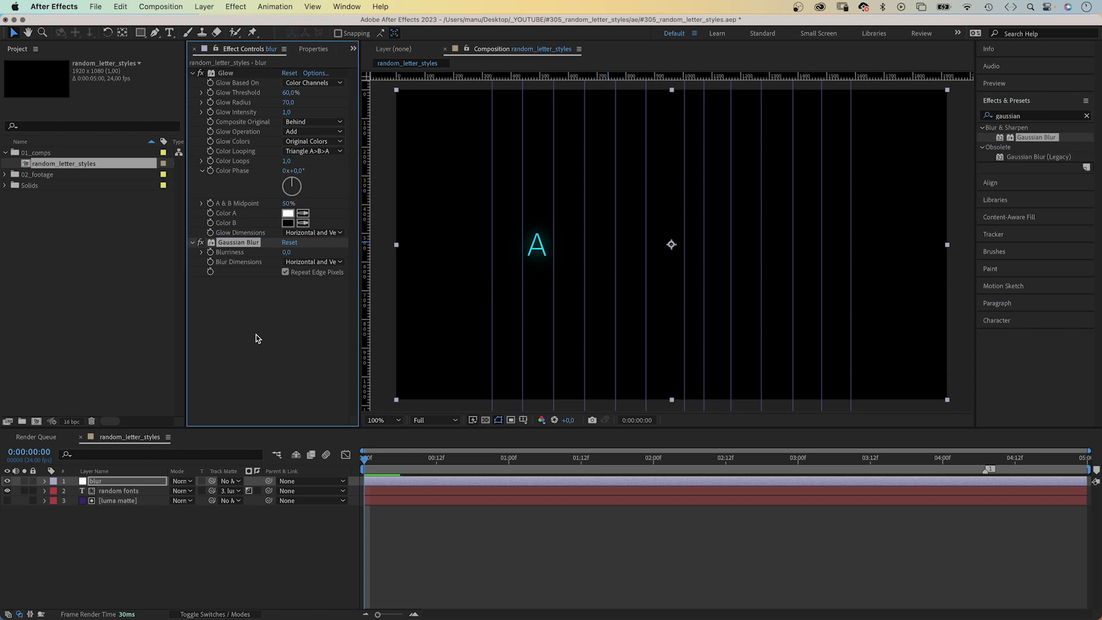
left_click(286, 253)
type("25")
key("Return")
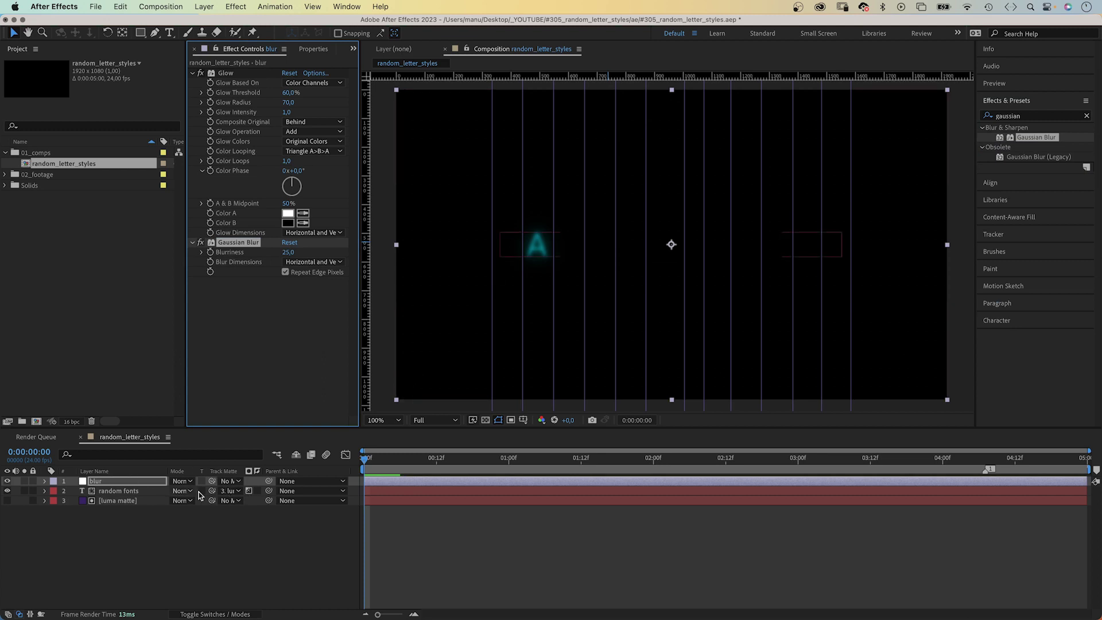
left_click_drag(212, 480, 142, 512)
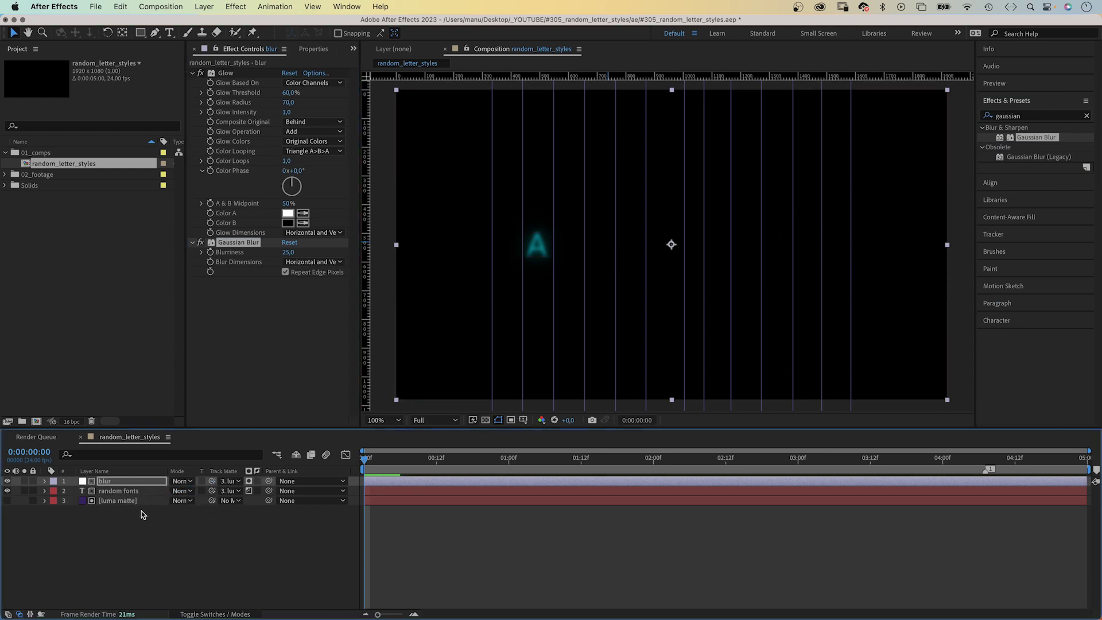
left_click(257, 481)
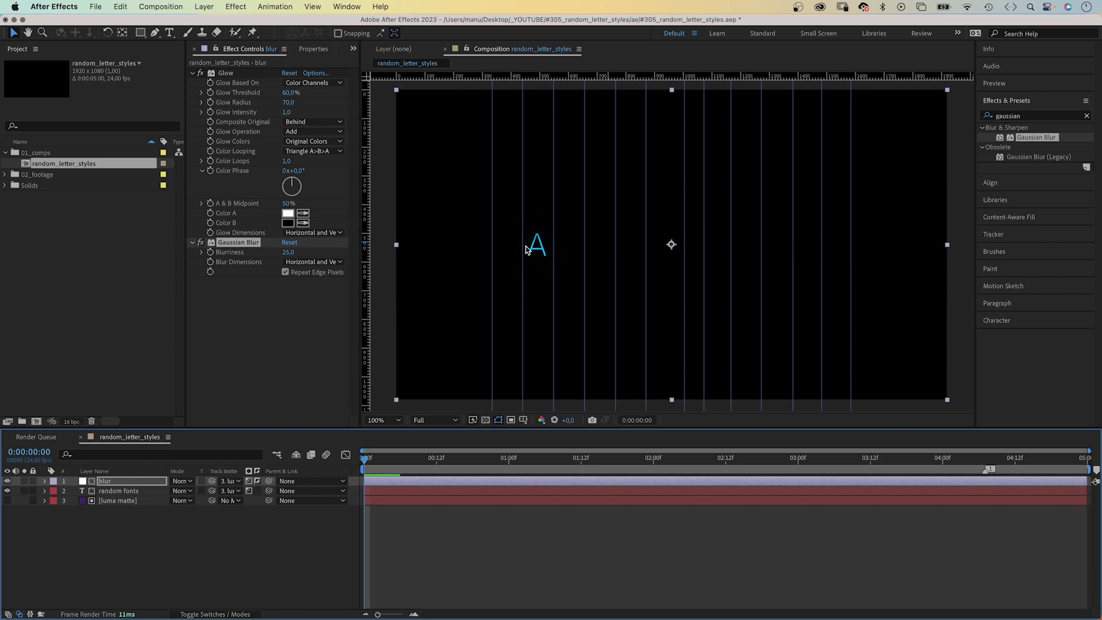
Set Range Selector 1 expressions on random fonts to Start index-2 and End index-1
left_click(116, 491)
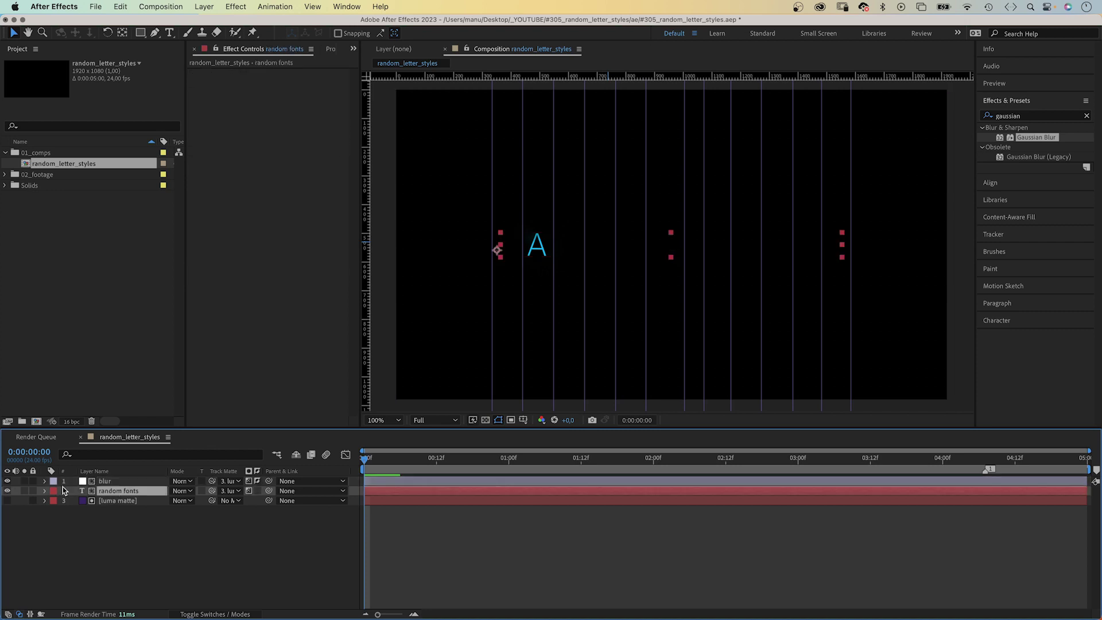
left_click(45, 492)
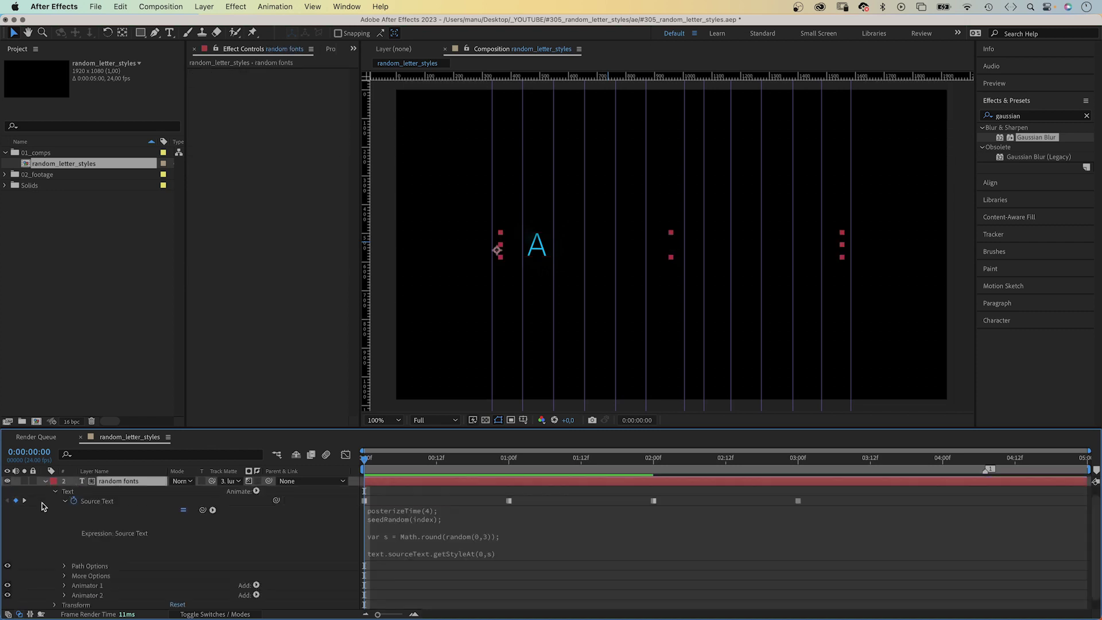
left_click(64, 501)
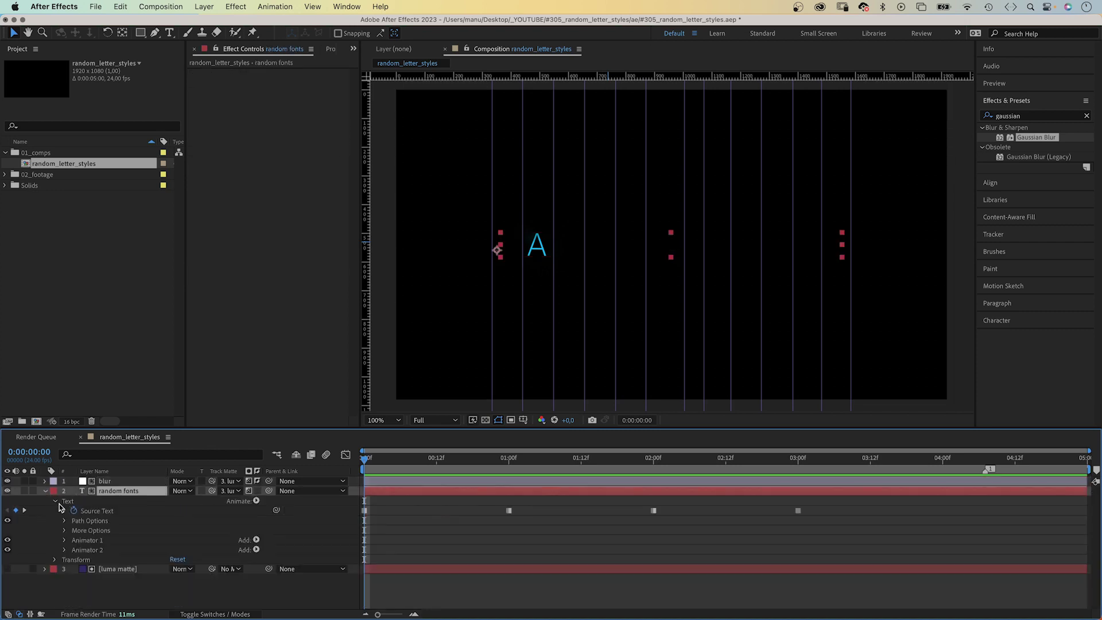
left_click(86, 540)
left_click(63, 540)
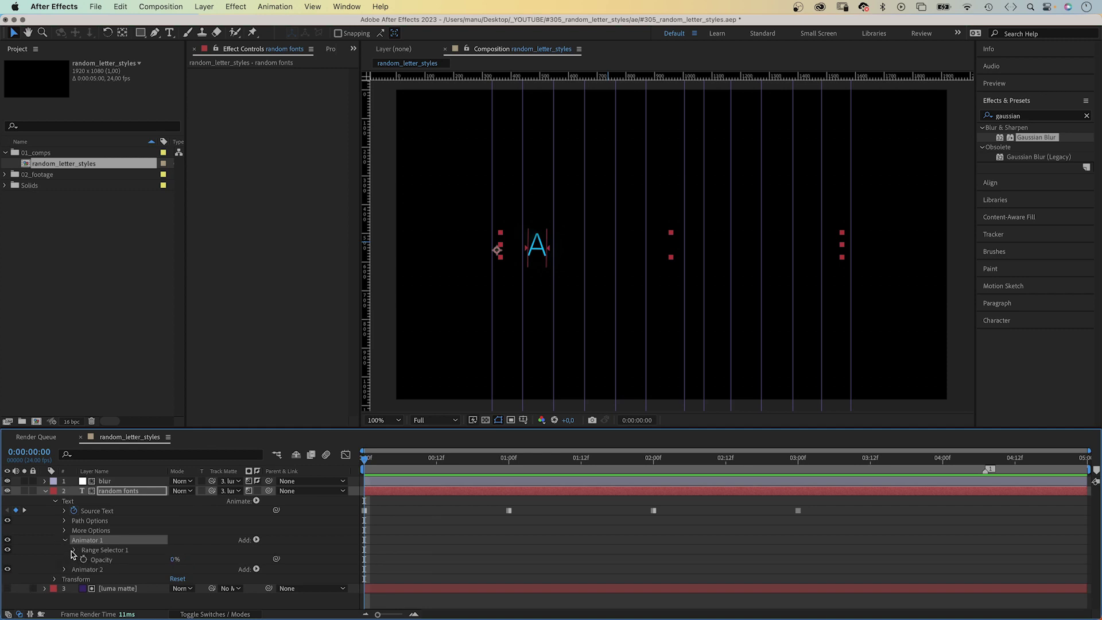
scroll(388, 546, "down", 2)
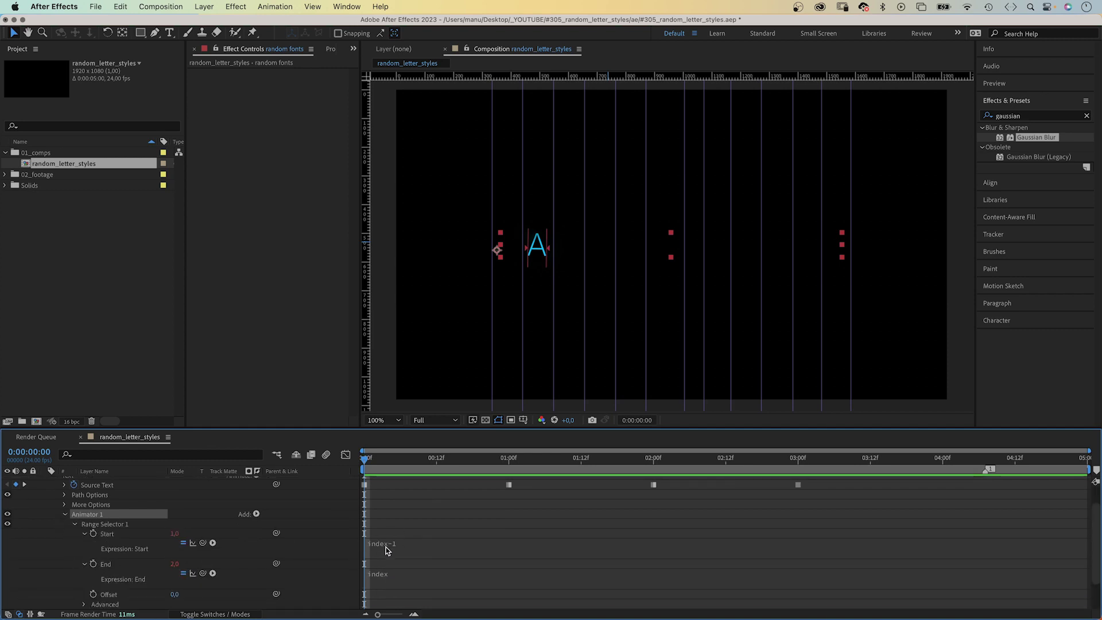
left_click(424, 547)
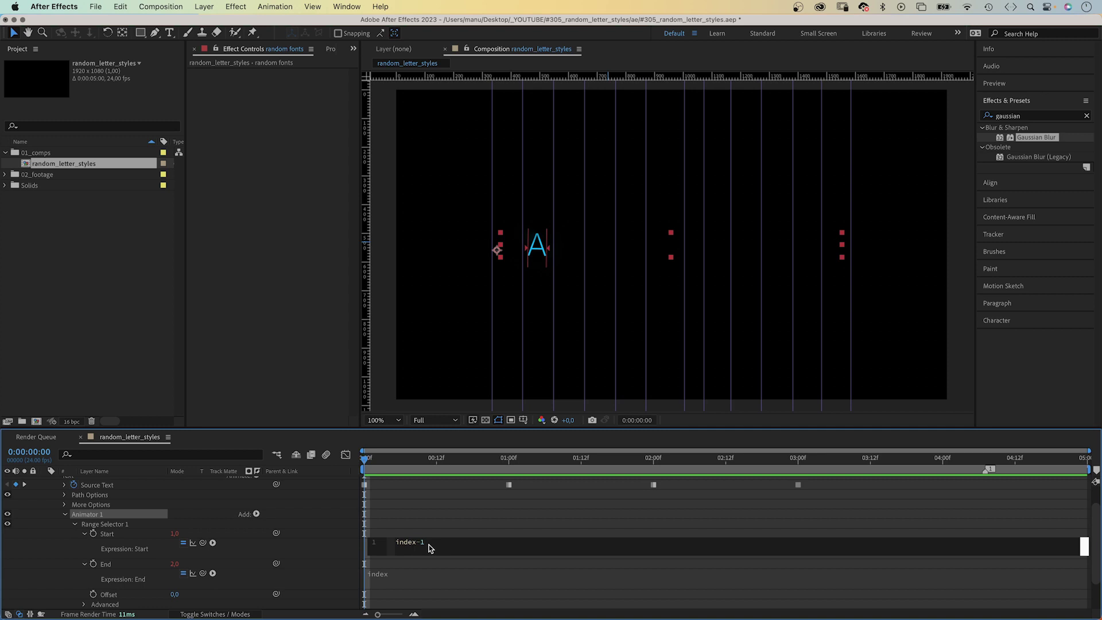
type("2")
left_click(389, 576)
type("-1")
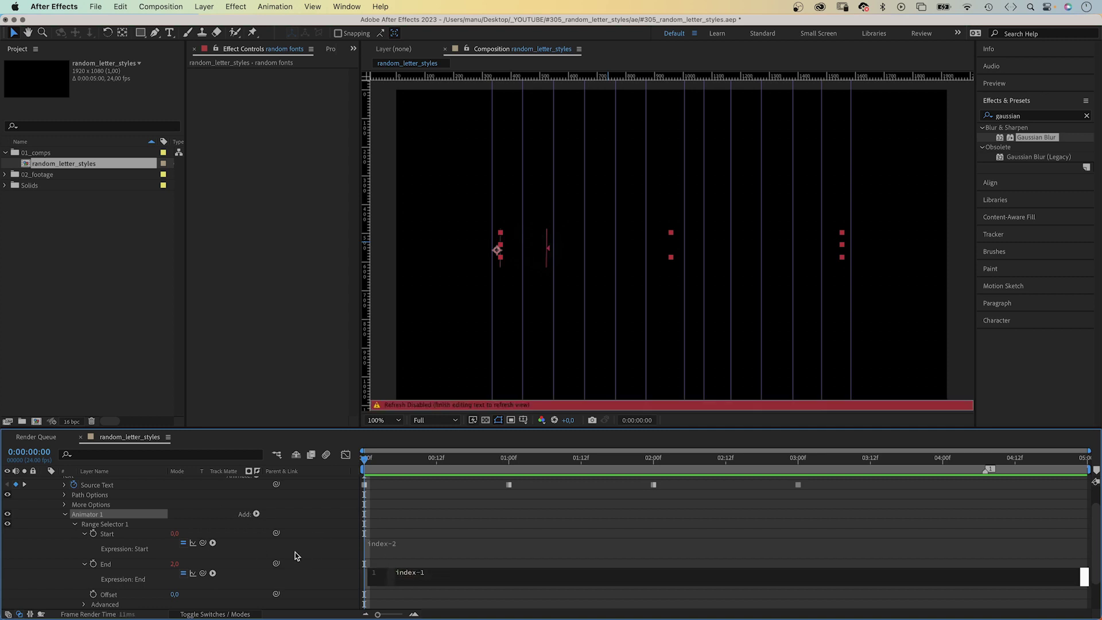
left_click(295, 552)
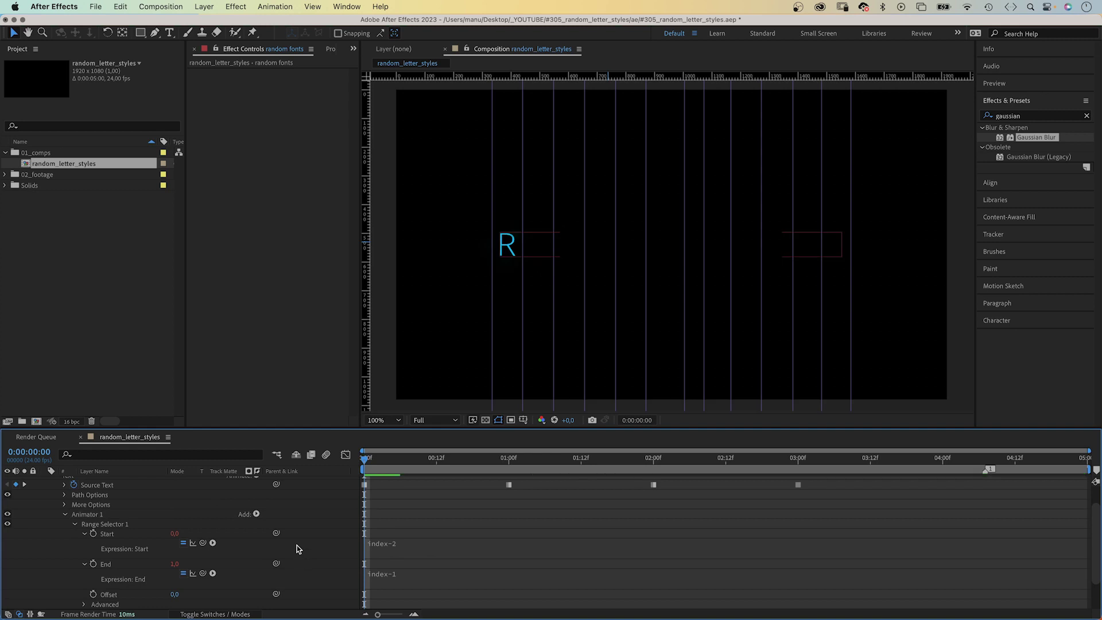
left_click(64, 514)
left_click(44, 492)
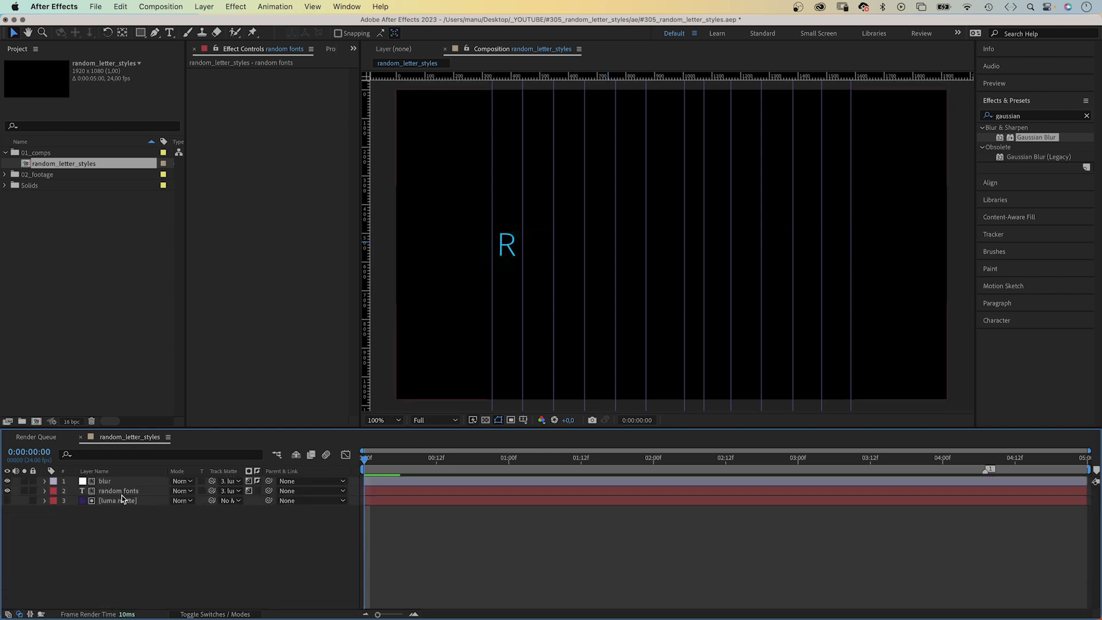
Duplicate random fonts into 14 letter layers spelling RANDOM FONTS and preview it
left_click(118, 491)
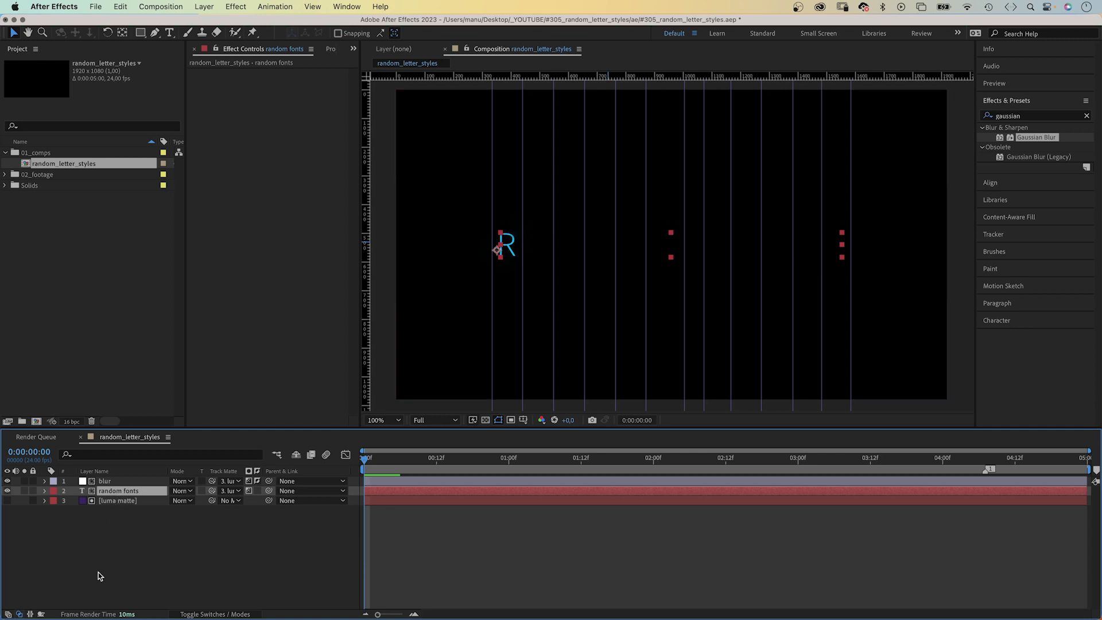
key("cmd+d")
key("cmd+d")
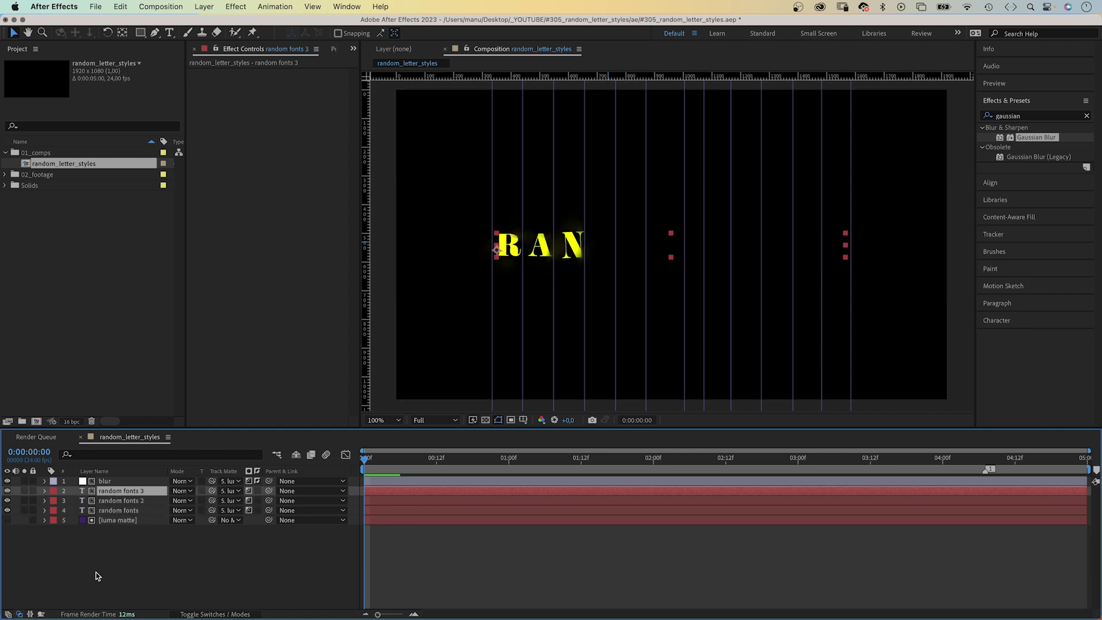
key("super+d")
key("super+d")
key("super+d")
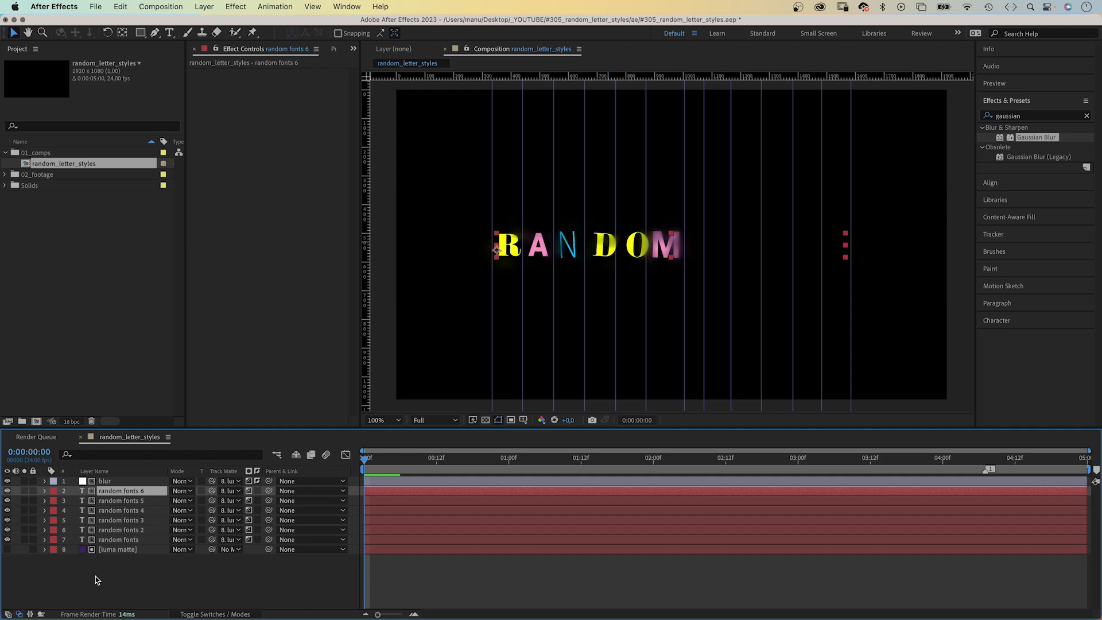
key("super+d")
key("super+d")
key("super+d")
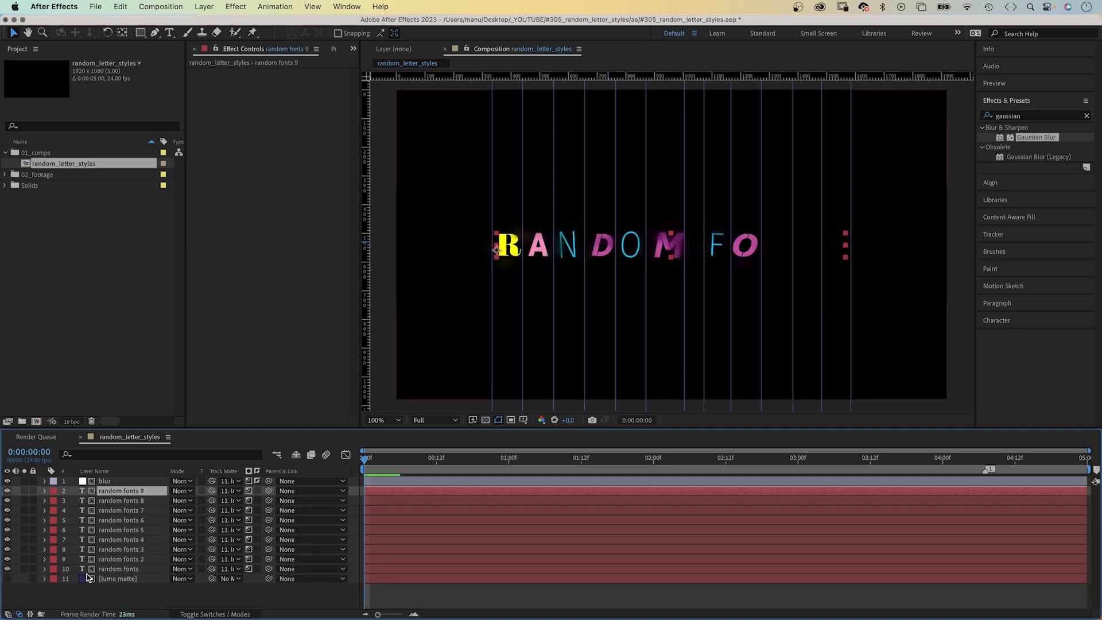
key("super+d")
key("super+d")
key("super+d")
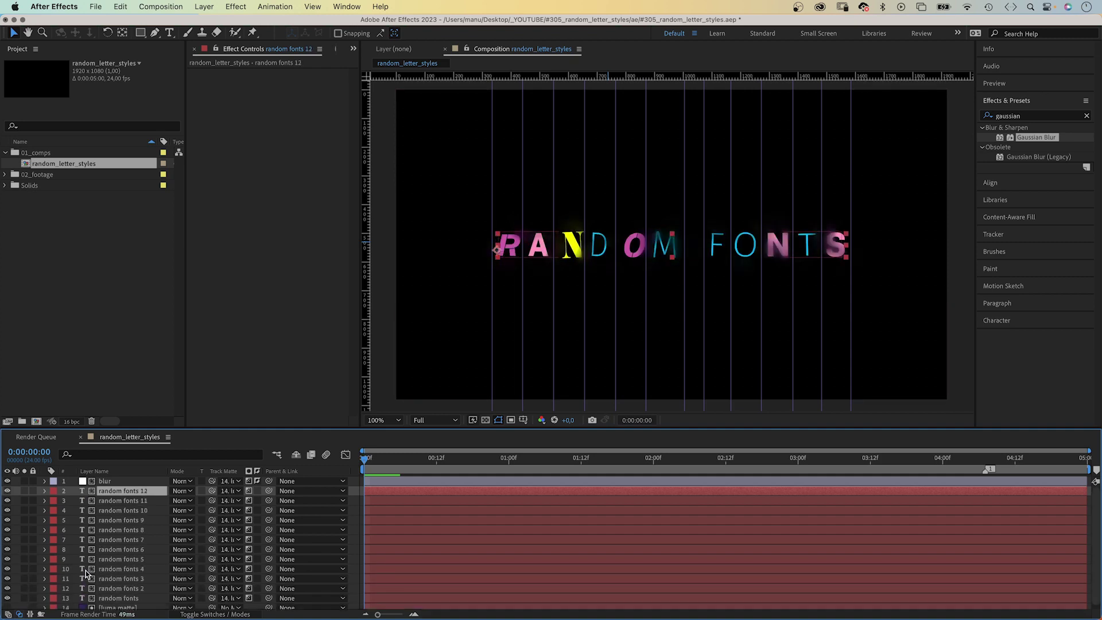
key("space")
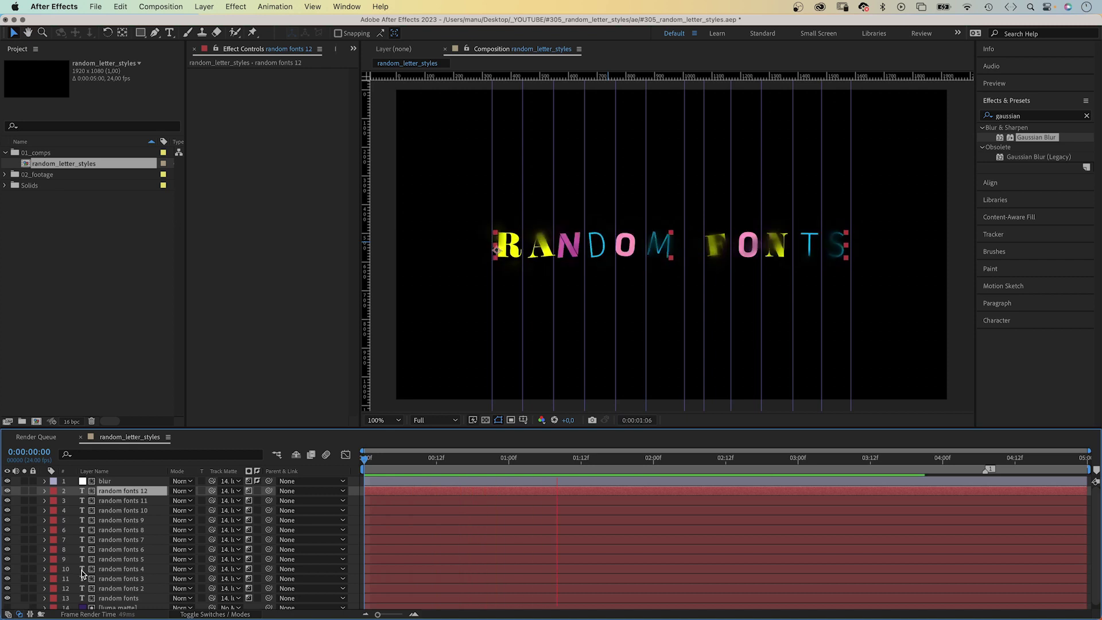